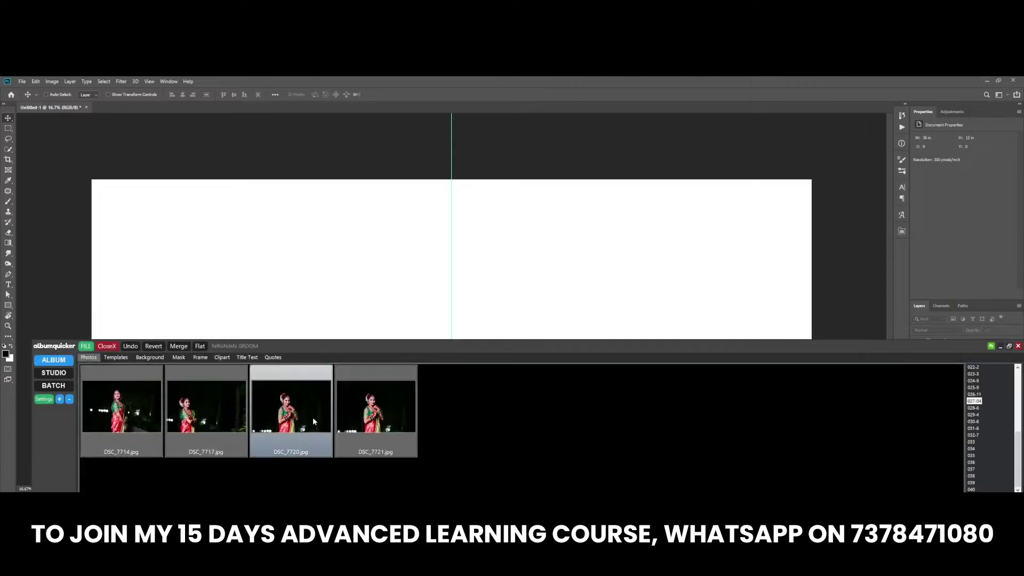
Place DSC_7714 on the spread and move it to the right half
{"action": "left_click_drag", "start_coordinate": [103, 412], "coordinate": [958, 347]}
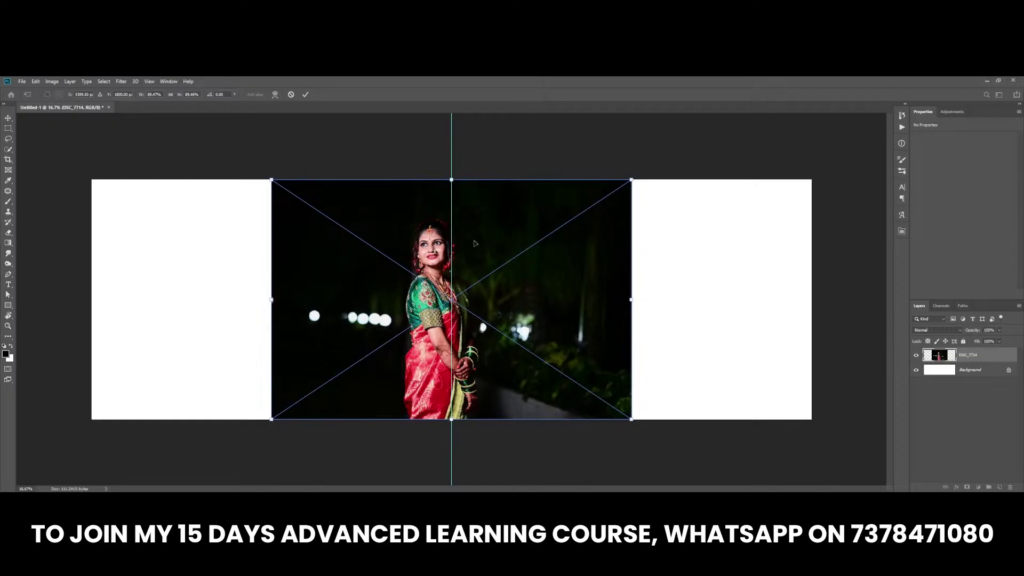
{"action": "key", "text": "Return"}
{"action": "left_click_drag", "start_coordinate": [492, 284], "coordinate": [673, 285]}
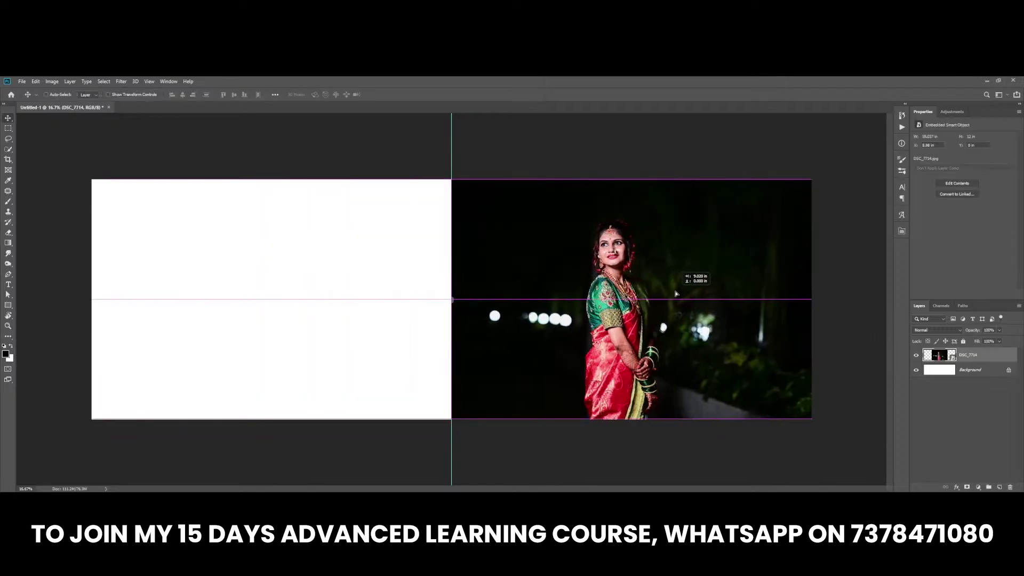
Add a black Solid Color fill layer behind the photo, then reselect the photo layer
{"action": "left_click", "coordinate": [963, 372]}
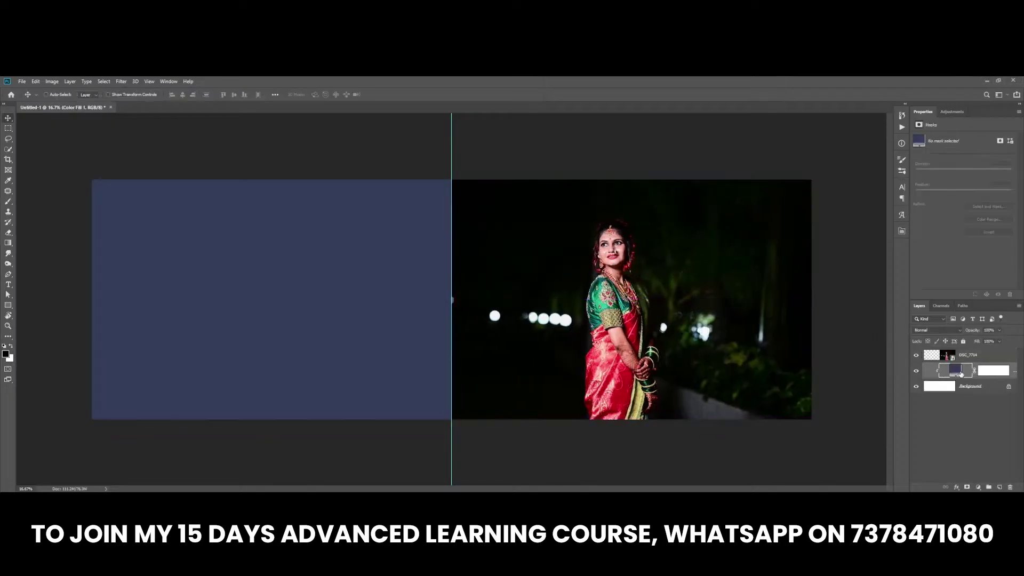
{"action": "double_click", "coordinate": [953, 371]}
{"action": "left_click", "coordinate": [582, 344]}
{"action": "key", "text": "Return"}
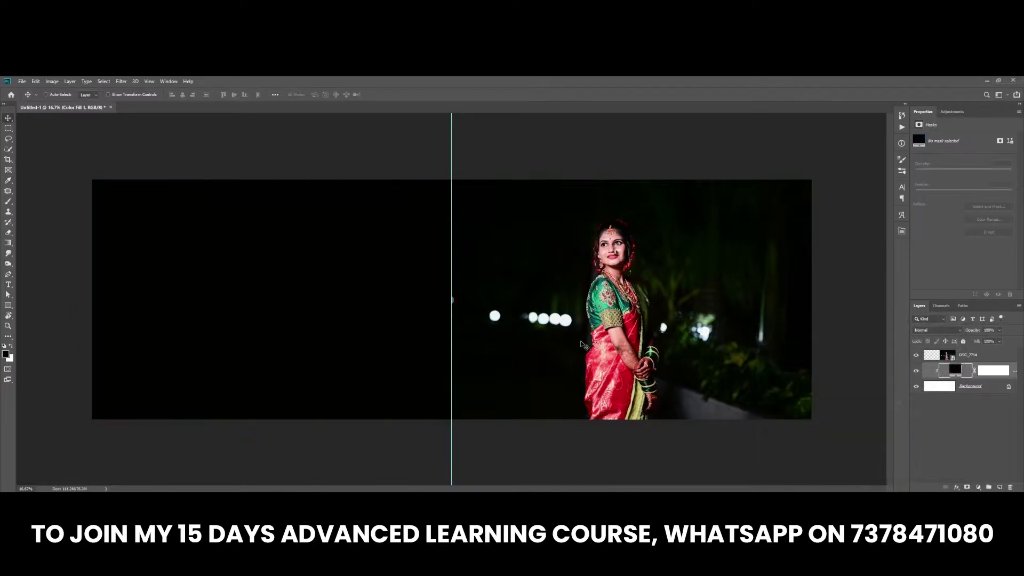
{"action": "left_click", "coordinate": [625, 314], "text": "ctrl"}
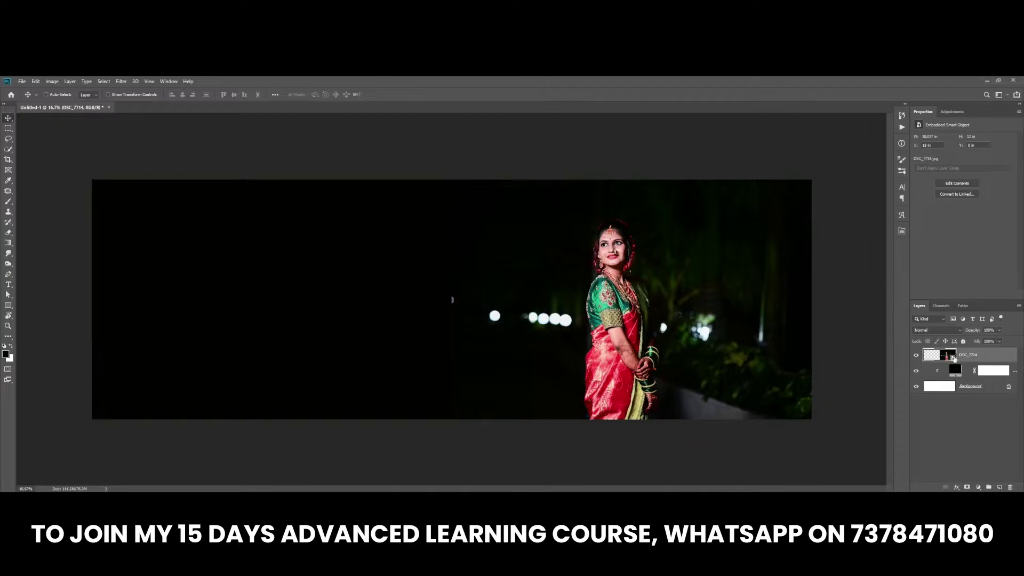
Patch out the bokeh lights left of the bride with the Patch tool
{"action": "key", "text": "j"}
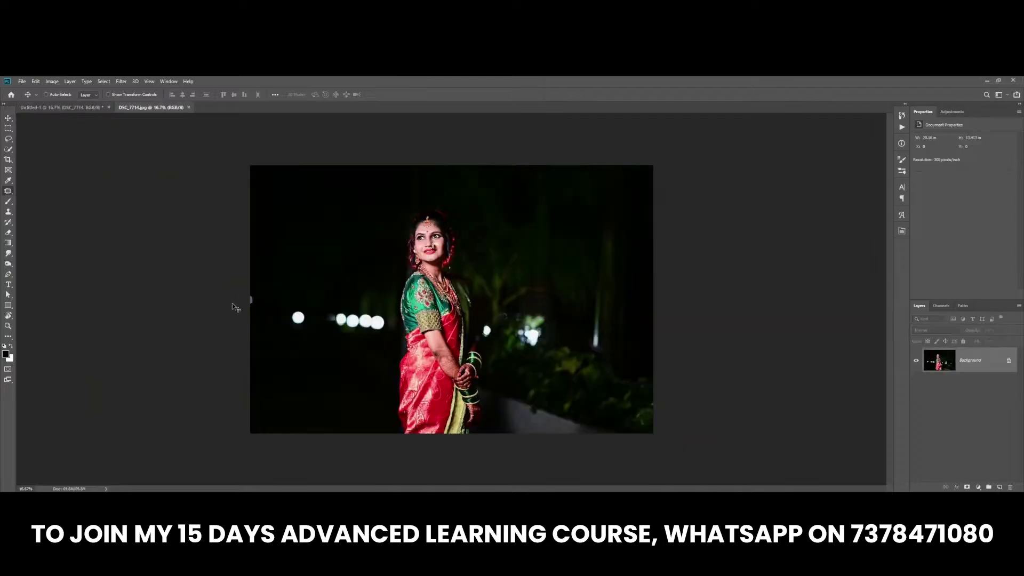
{"action": "mouse_move", "coordinate": [299, 288]}
{"action": "left_mouse_down"}
{"action": "mouse_move", "coordinate": [343, 282]}
{"action": "mouse_move", "coordinate": [325, 292]}
{"action": "mouse_move", "coordinate": [320, 212]}
{"action": "left_mouse_up"}
{"action": "key", "text": "ctrl+d"}
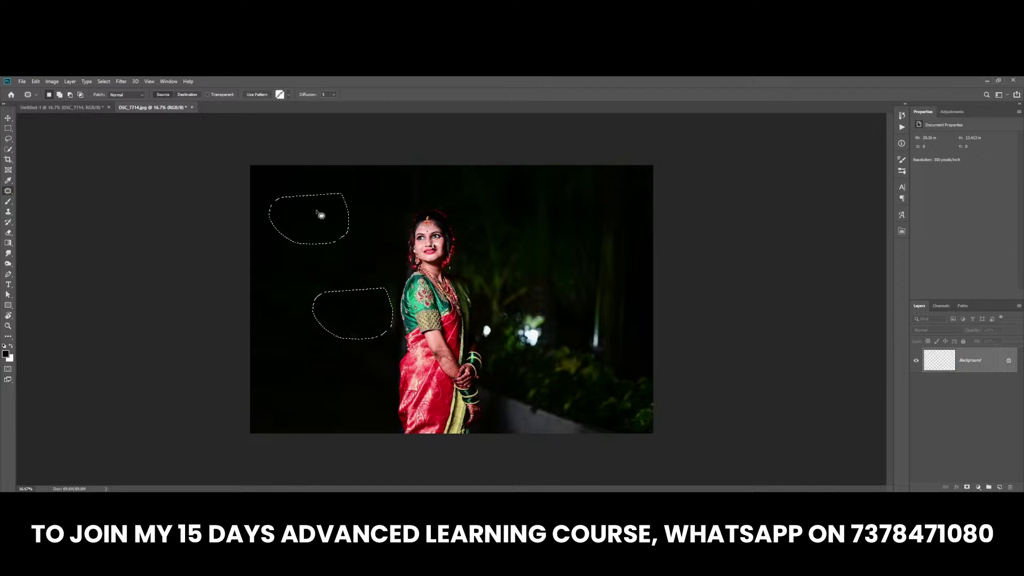
{"action": "key", "text": "ctrl+d"}
{"action": "mouse_move", "coordinate": [351, 281]}
{"action": "left_mouse_down"}
{"action": "mouse_move", "coordinate": [351, 320]}
{"action": "mouse_move", "coordinate": [352, 280]}
{"action": "left_mouse_up"}
{"action": "scroll", "coordinate": [501, 315], "scroll_direction": "up", "scroll_amount": 3}
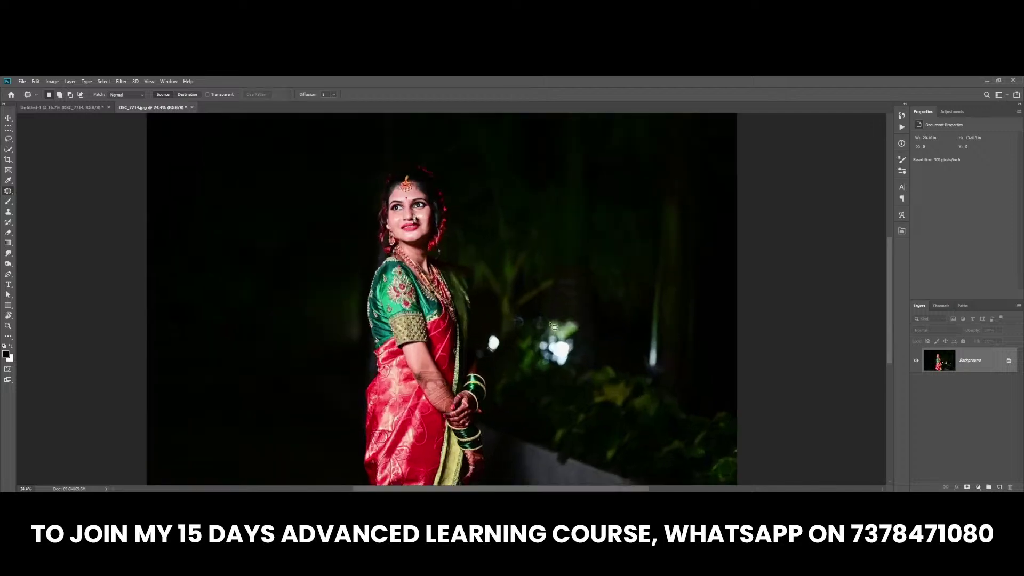
Patch out the bokeh lights right of the bride with dark background
{"action": "mouse_move", "coordinate": [562, 327]}
{"action": "left_mouse_down"}
{"action": "mouse_move", "coordinate": [602, 344]}
{"action": "mouse_move", "coordinate": [559, 329]}
{"action": "left_mouse_up"}
{"action": "left_click_drag", "start_coordinate": [567, 357], "coordinate": [593, 415]}
{"action": "scroll", "coordinate": [572, 332], "scroll_direction": "down", "scroll_amount": 2}
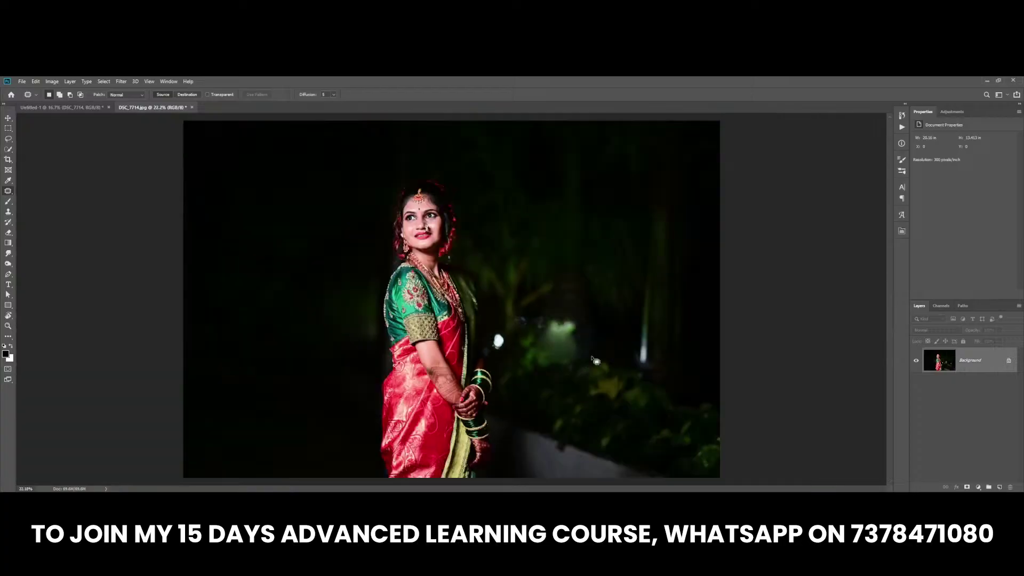
{"action": "scroll", "coordinate": [498, 341], "scroll_direction": "up", "scroll_amount": 3}
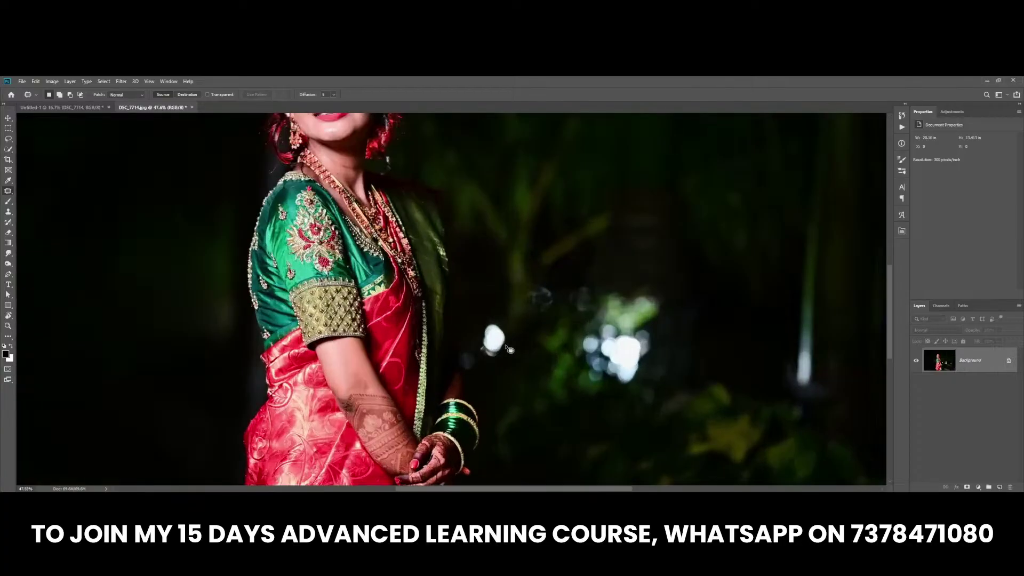
{"action": "scroll", "coordinate": [498, 341], "scroll_direction": "up", "scroll_amount": 2}
{"action": "mouse_move", "coordinate": [498, 297]}
{"action": "left_mouse_down"}
{"action": "mouse_move", "coordinate": [472, 356]}
{"action": "mouse_move", "coordinate": [521, 354]}
{"action": "mouse_move", "coordinate": [533, 373]}
{"action": "left_mouse_up"}
{"action": "scroll", "coordinate": [520, 336], "scroll_direction": "down", "scroll_amount": 1}
{"action": "scroll", "coordinate": [471, 259], "scroll_direction": "down", "scroll_amount": 3}
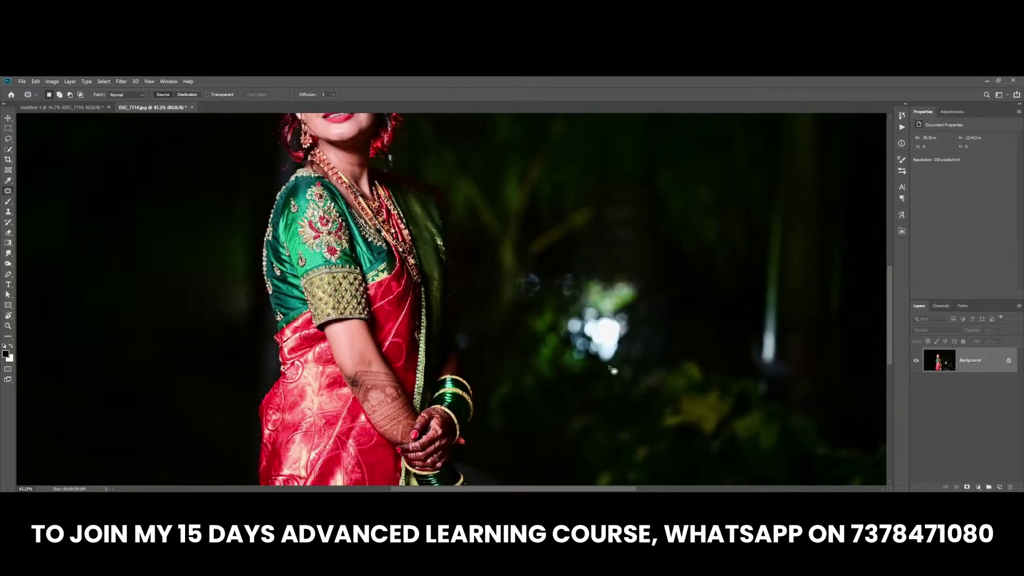
Clone Stamp dark background over the remaining bright bokeh
{"action": "key", "text": "s"}
{"action": "left_click", "coordinate": [624, 387], "text": "alt"}
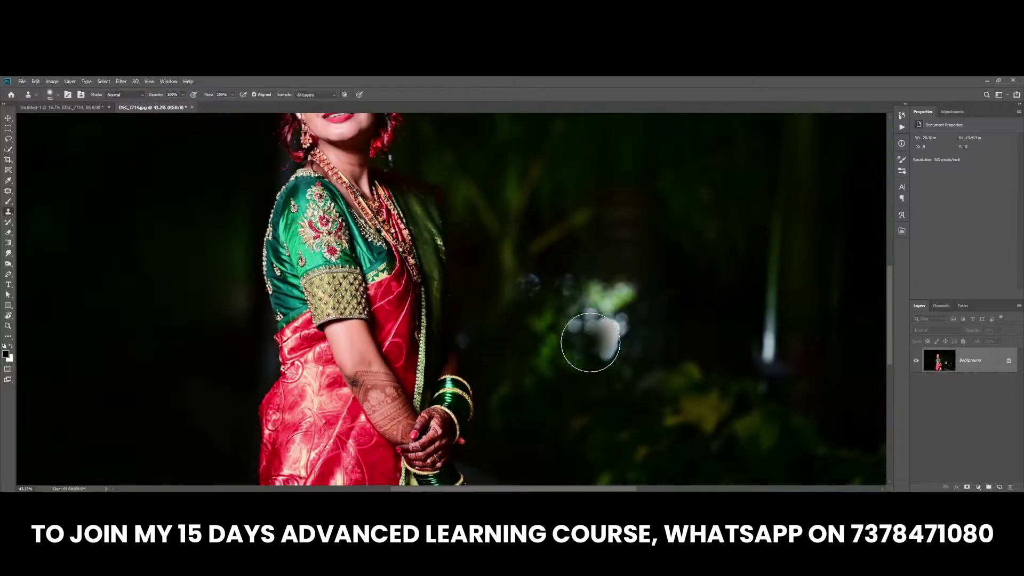
{"action": "mouse_move", "coordinate": [590, 342]}
{"action": "left_mouse_down"}
{"action": "mouse_move", "coordinate": [592, 324]}
{"action": "mouse_move", "coordinate": [605, 361]}
{"action": "mouse_move", "coordinate": [578, 311]}
{"action": "mouse_move", "coordinate": [607, 300]}
{"action": "left_mouse_up"}
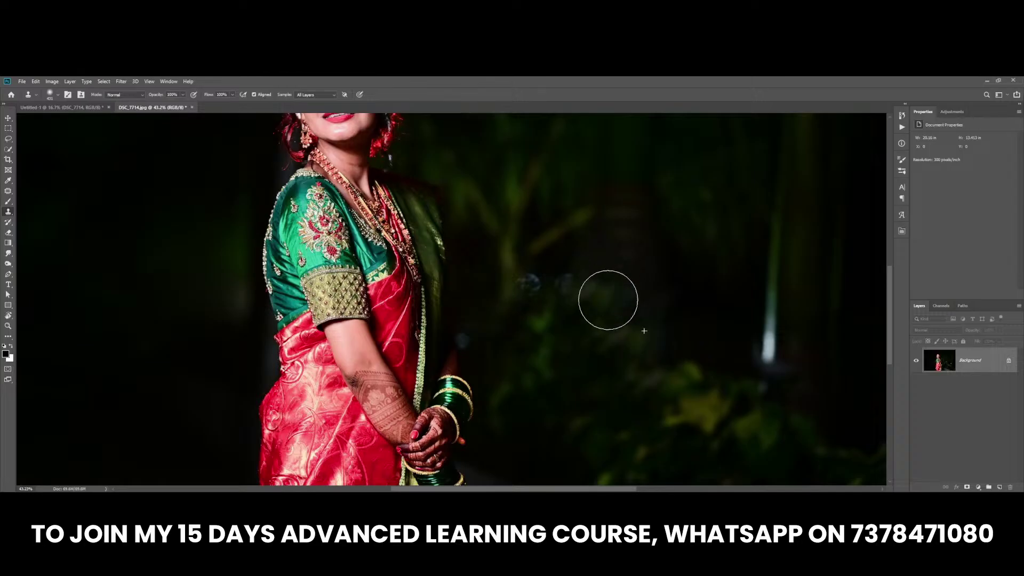
{"action": "scroll", "coordinate": [608, 300], "scroll_direction": "down", "scroll_amount": 1}
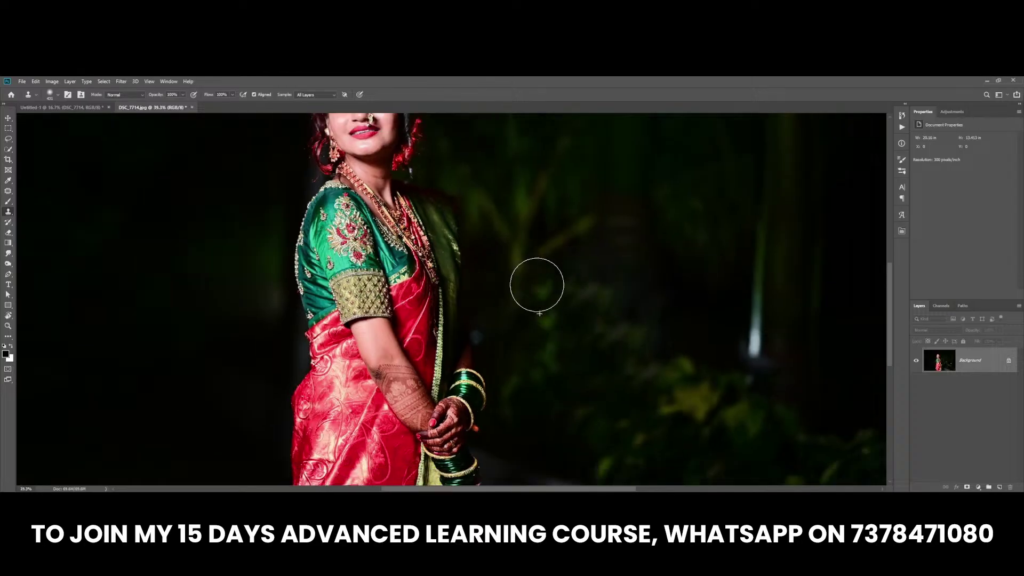
{"action": "scroll", "coordinate": [539, 313], "scroll_direction": "down", "scroll_amount": 5}
{"action": "scroll", "coordinate": [528, 368], "scroll_direction": "down", "scroll_amount": 5}
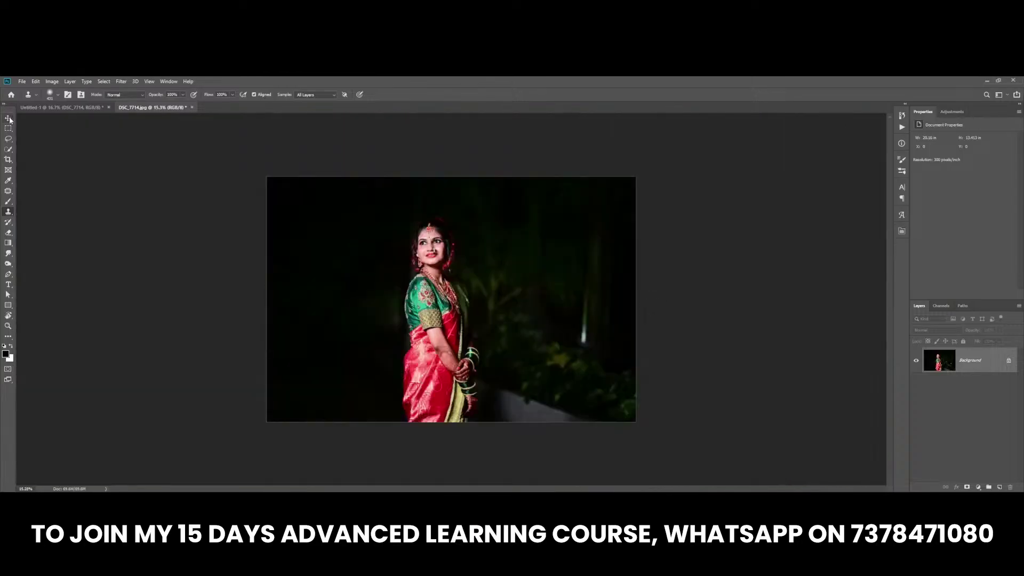
Save the retouched photo as JPEG and close it to return to the spread
{"action": "key", "text": "ctrl+s"}
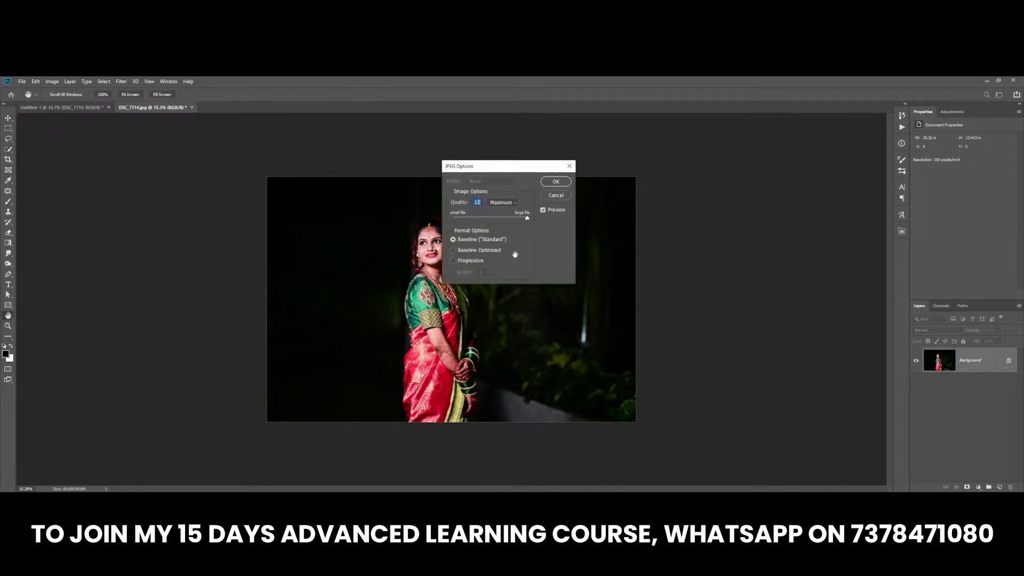
{"action": "key", "text": "Return"}
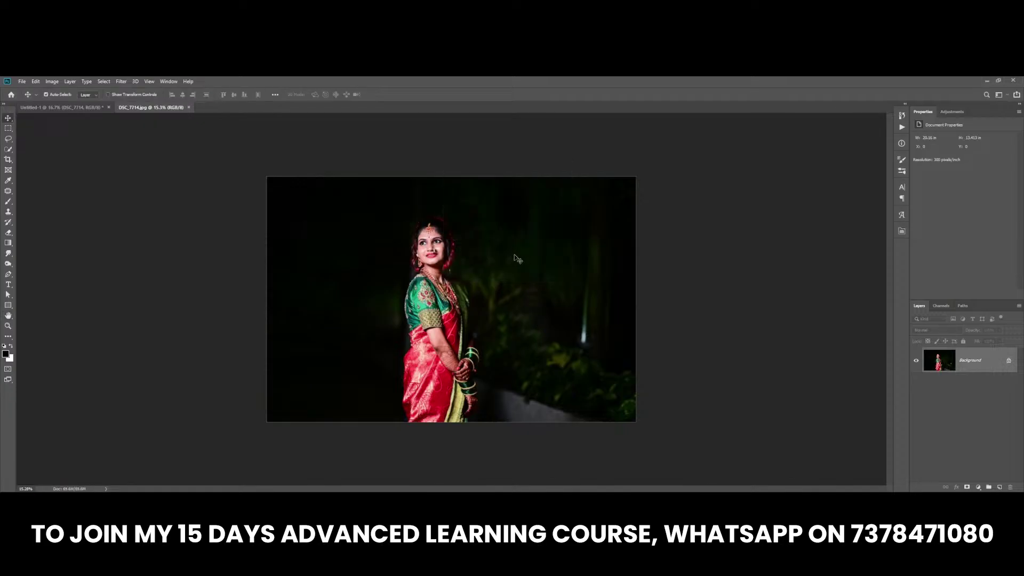
{"action": "key", "text": "ctrl+w"}
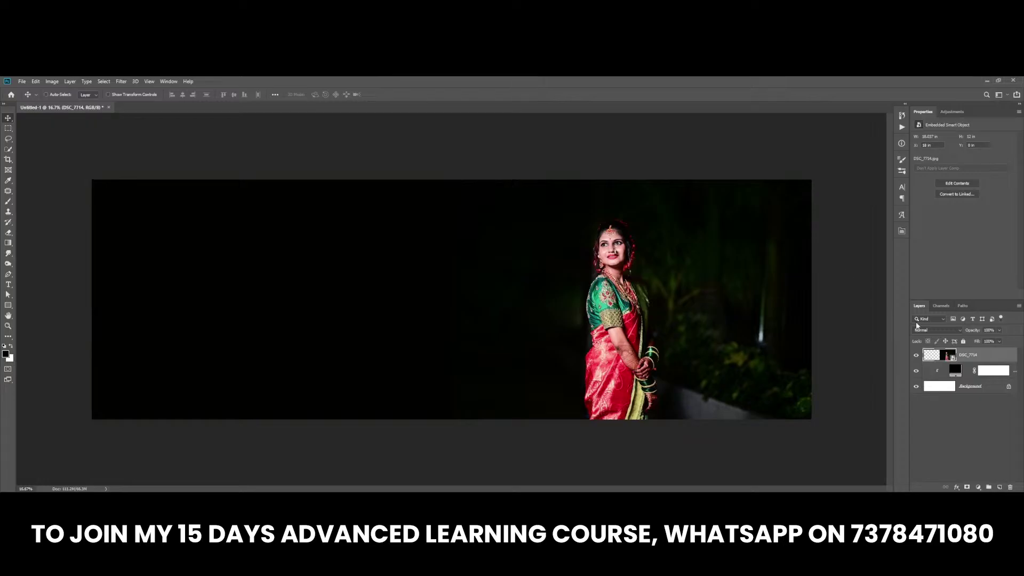
Start an enlarged white title text layer at the spread's centre, without wide letter spacing
{"action": "key", "text": "t"}
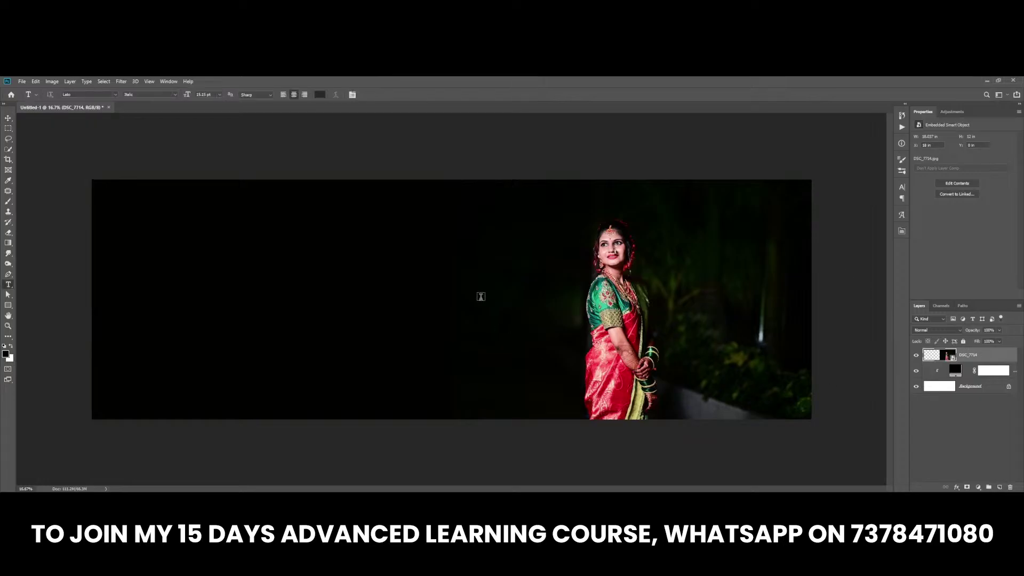
{"action": "left_click", "coordinate": [482, 297]}
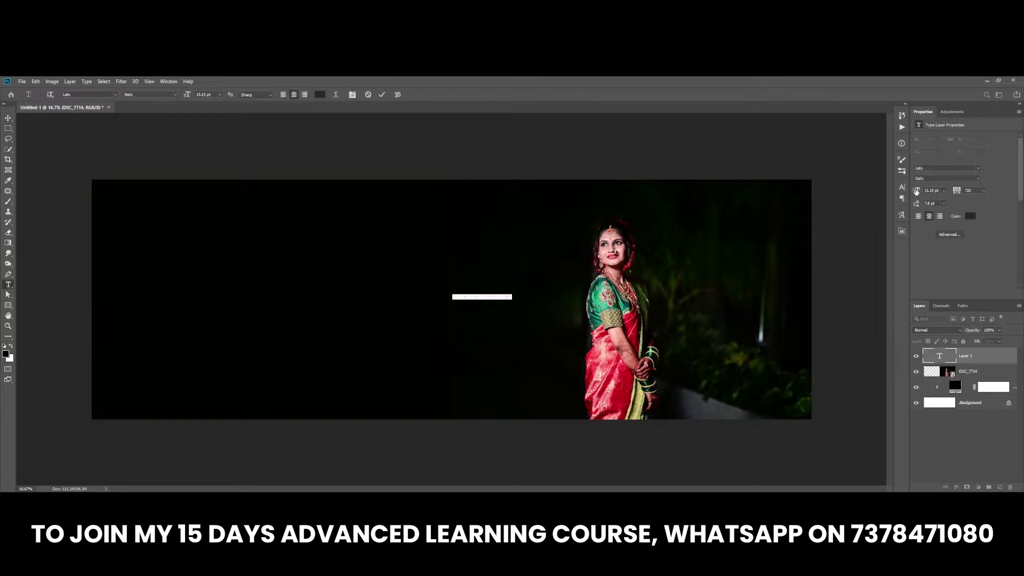
{"action": "left_click_drag", "start_coordinate": [916, 191], "coordinate": [851, 269]}
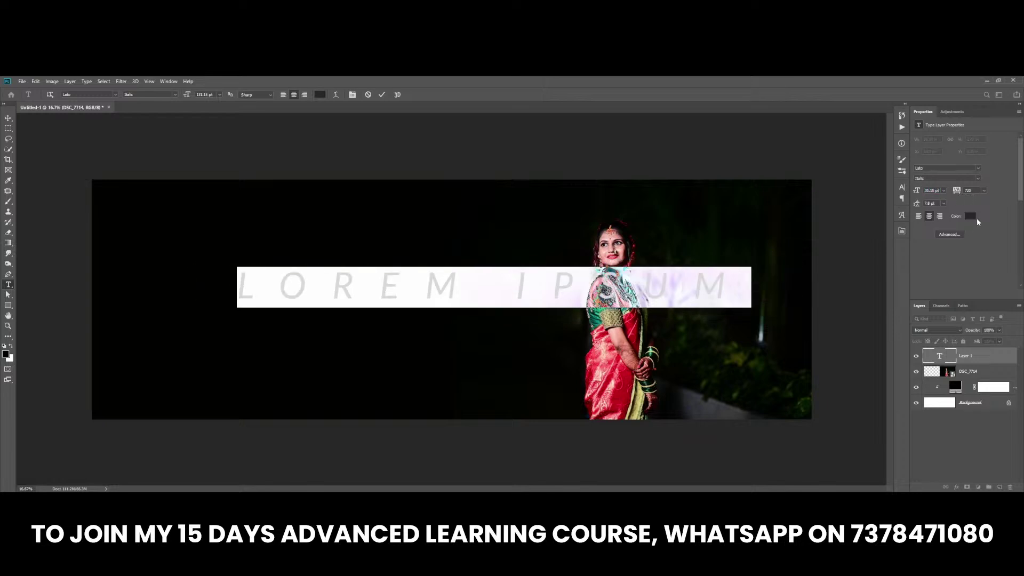
{"action": "left_click", "coordinate": [977, 217]}
{"action": "left_click", "coordinate": [761, 356]}
{"action": "key", "text": "Return"}
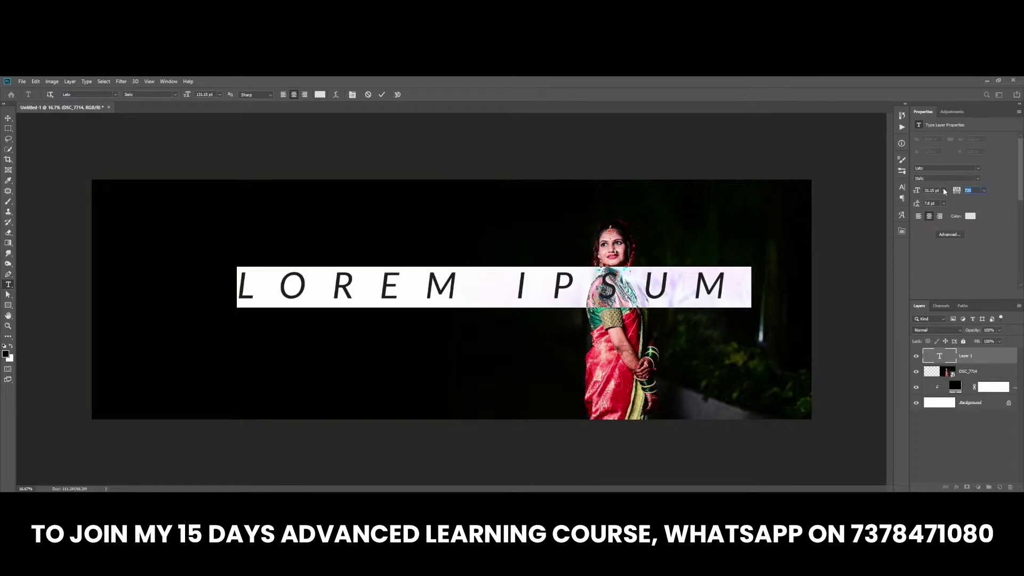
{"action": "type", "text": "0"}
{"action": "key", "text": "Return"}
Turn off all caps and set the title font to Magna
{"action": "left_click", "coordinate": [942, 235]}
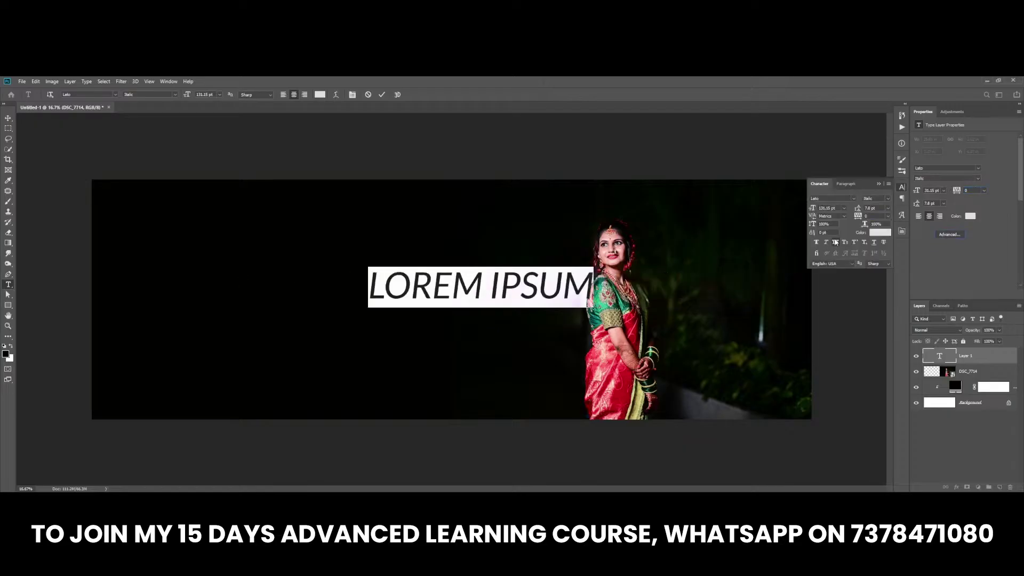
{"action": "left_click", "coordinate": [836, 243]}
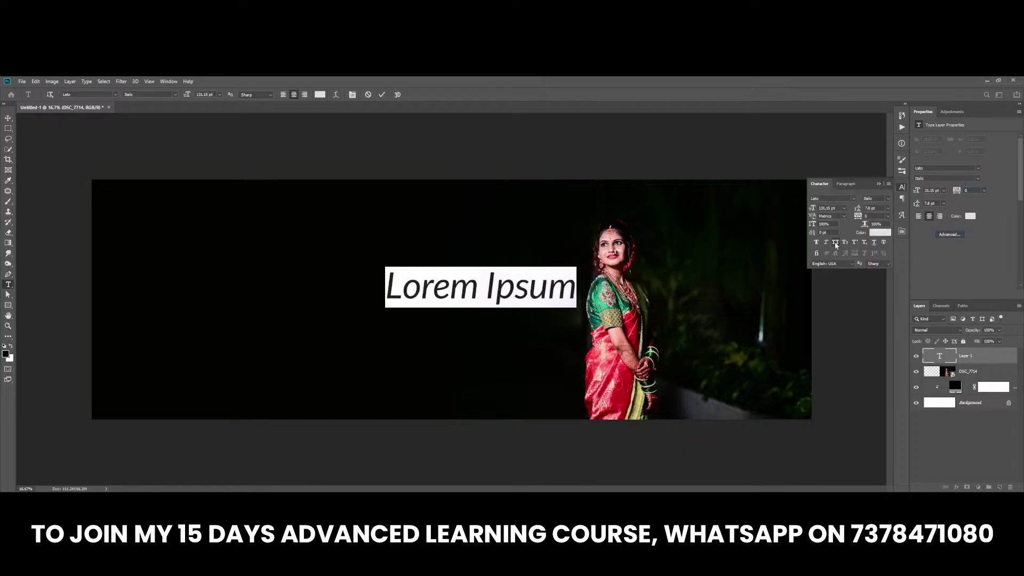
{"action": "left_click", "coordinate": [852, 199]}
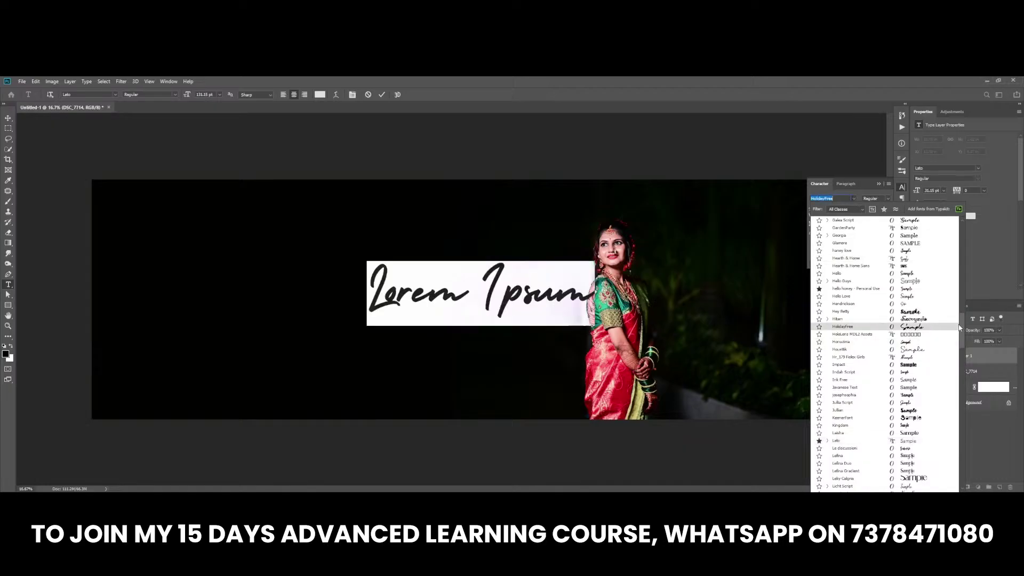
{"action": "scroll", "coordinate": [954, 327], "scroll_direction": "up", "scroll_amount": 15}
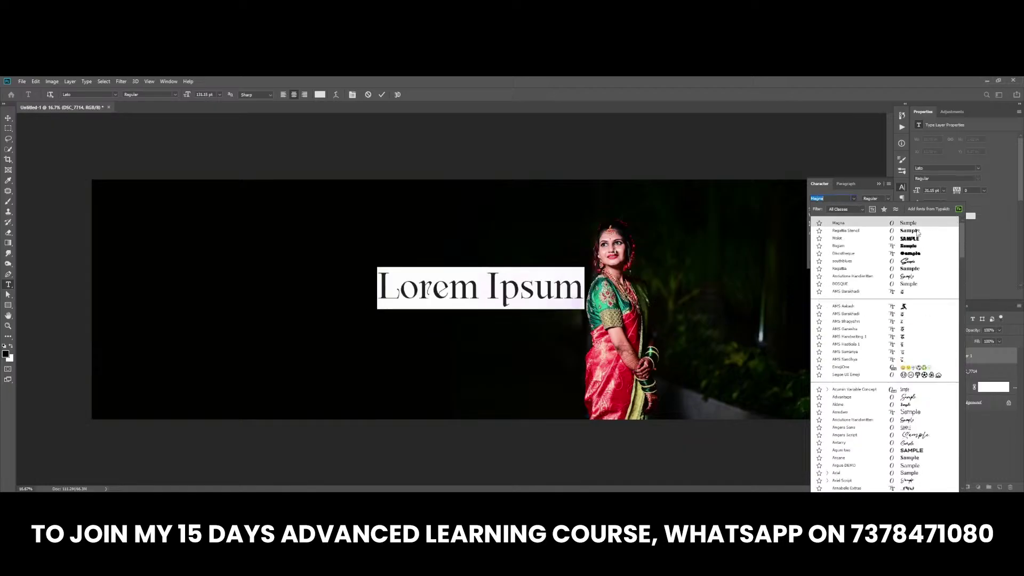
{"action": "left_click", "coordinate": [907, 223]}
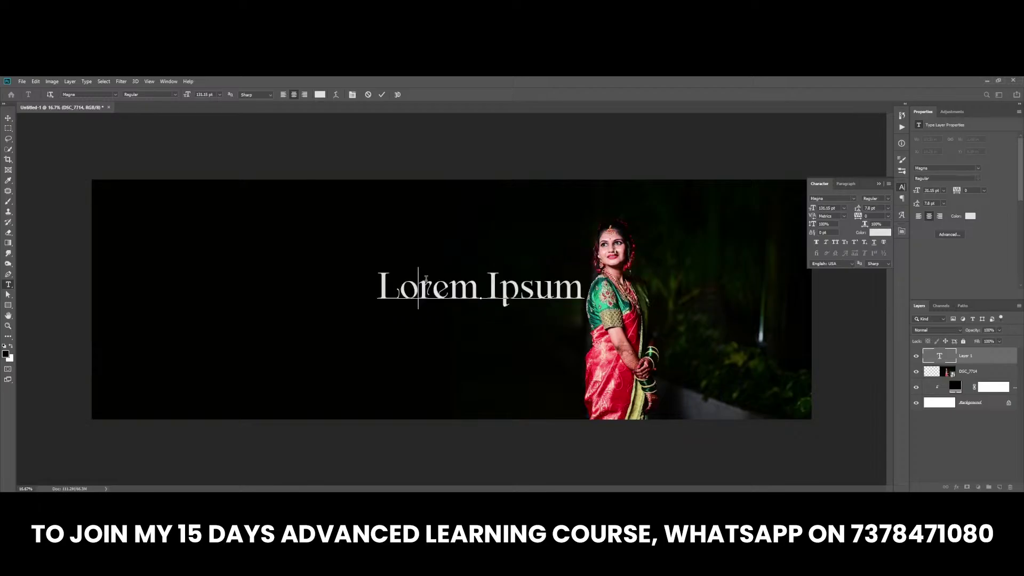
Make the title read 'BRIDE' and move it down onto the bride photo
{"action": "key", "text": "ctrl+a"}
{"action": "type", "text": "BRU"}
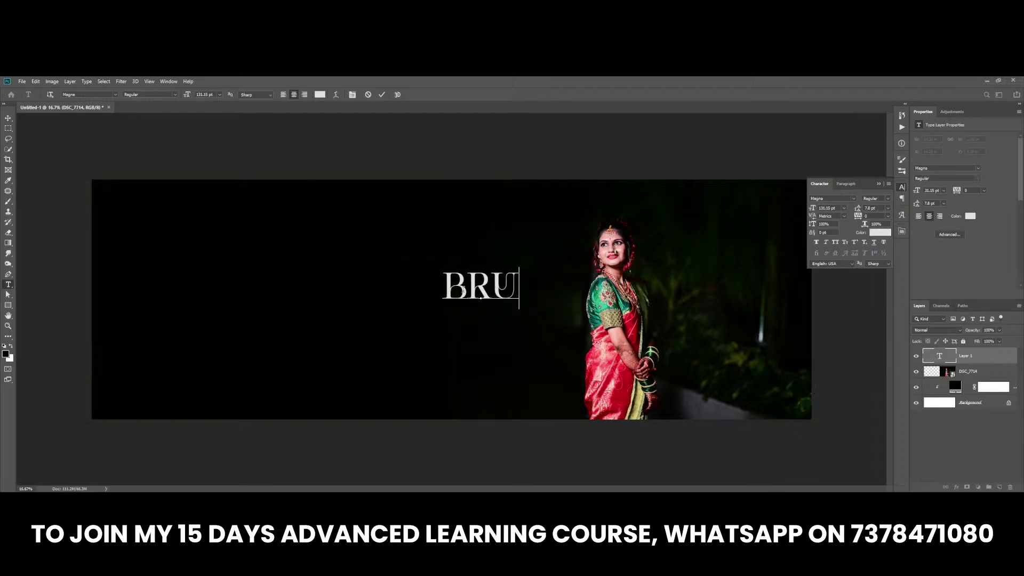
{"action": "key", "text": "BackSpace"}
{"action": "key", "text": "BackSpace"}
{"action": "type", "text": "r"}
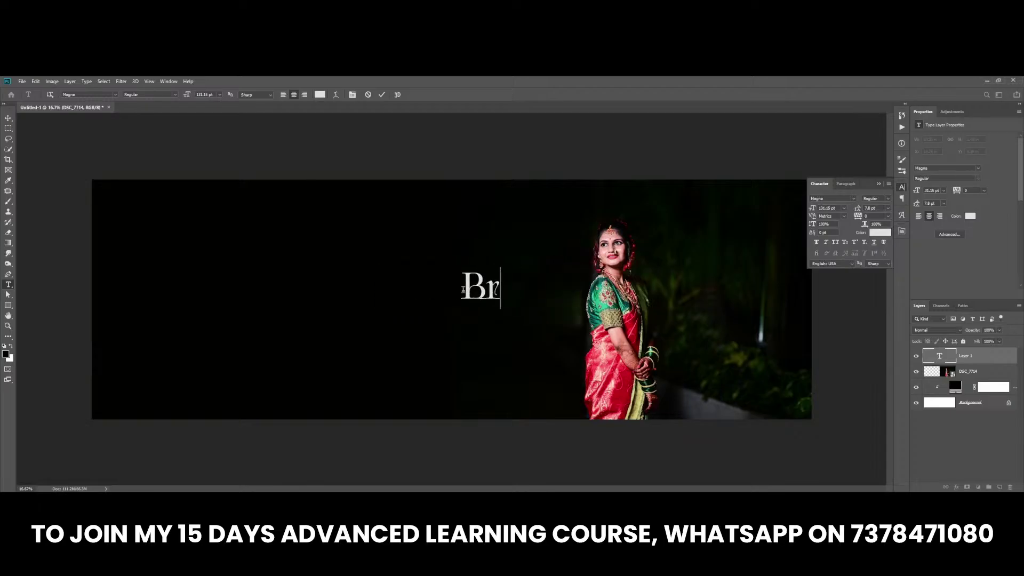
{"action": "key", "text": "BackSpace"}
{"action": "type", "text": "RI"}
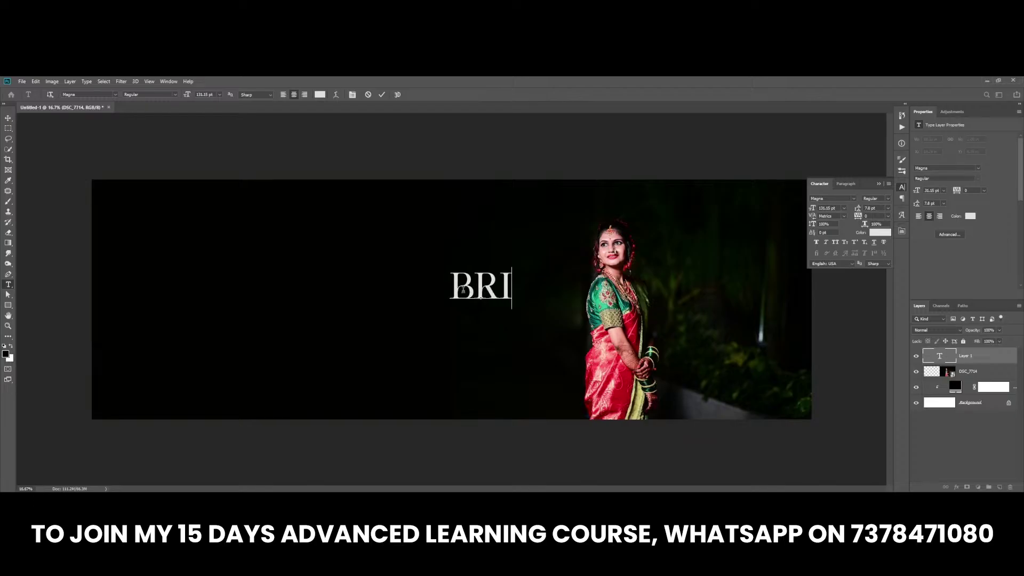
{"action": "type", "text": "DE"}
{"action": "key", "text": "ctrl+Return"}
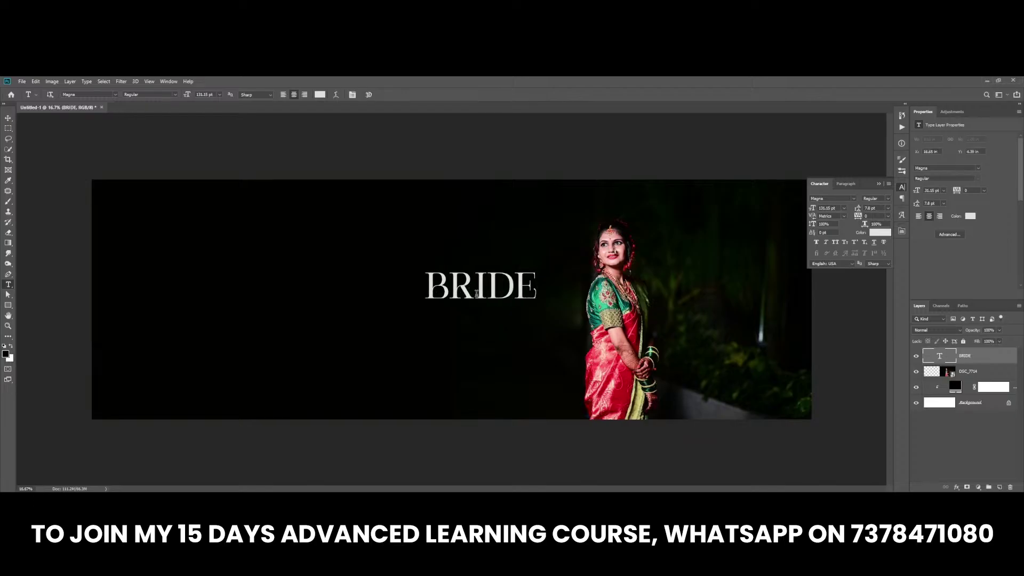
{"action": "key", "text": "v"}
{"action": "left_click_drag", "start_coordinate": [509, 294], "coordinate": [643, 328]}
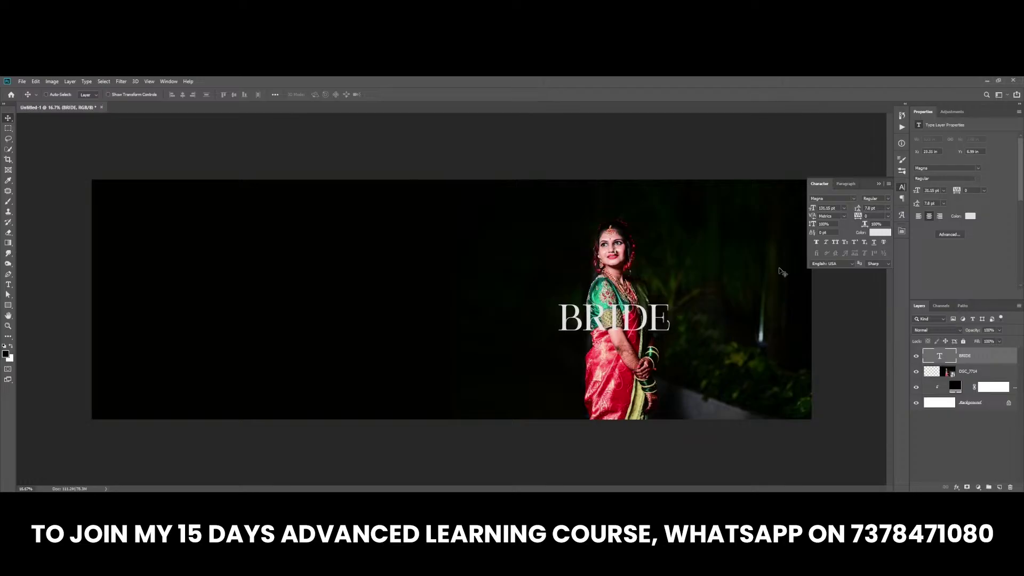
Enlarge the BRIDE title, nudge it down-right along a centre guide, and adjust its tracking
{"action": "left_click_drag", "start_coordinate": [917, 191], "coordinate": [969, 190]}
{"action": "key", "text": "ctrl+semicolon"}
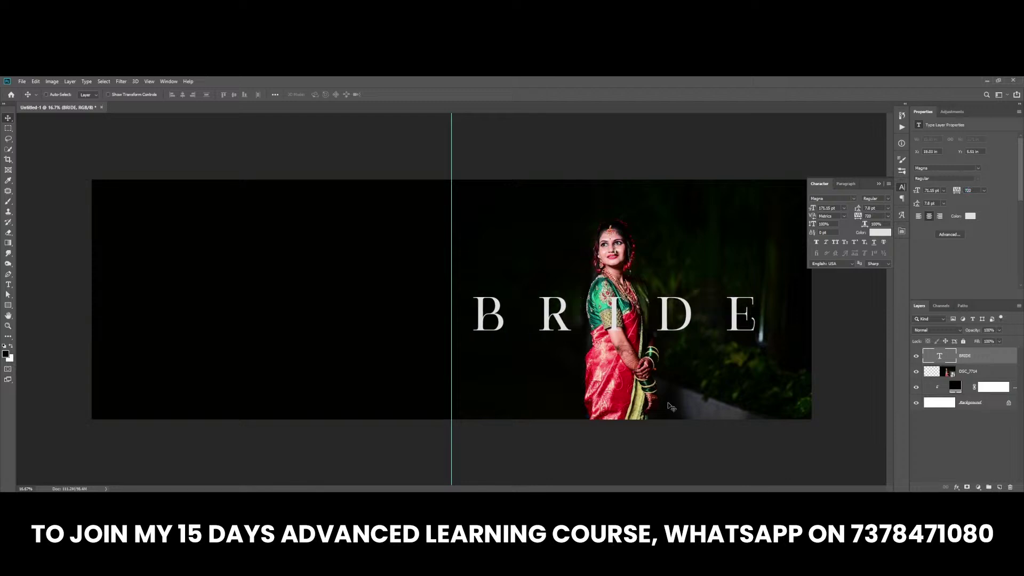
{"action": "scroll", "coordinate": [671, 407], "scroll_direction": "up", "scroll_amount": 2}
{"action": "left_click_drag", "start_coordinate": [703, 323], "coordinate": [714, 332]}
{"action": "key", "text": "ctrl+0"}
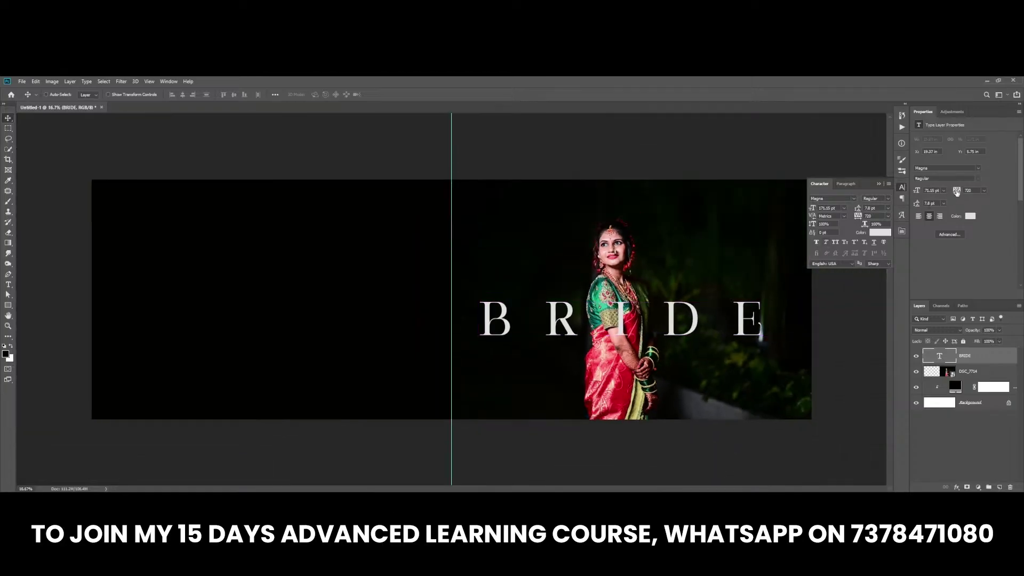
{"action": "left_click_drag", "start_coordinate": [957, 192], "coordinate": [955, 192]}
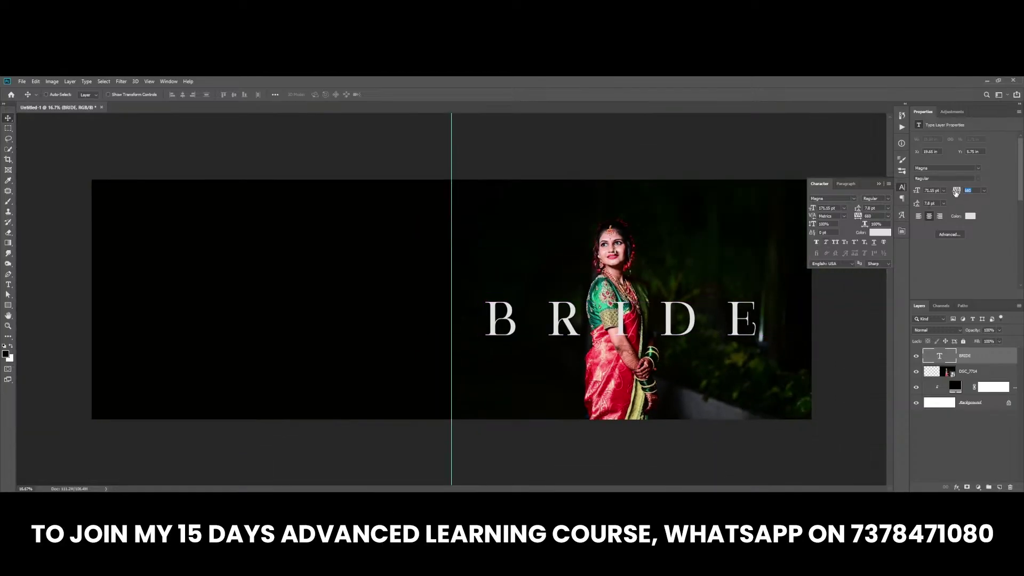
Mask out the letter I where BRIDE crosses the bride, then hide the guide
{"action": "left_click", "coordinate": [966, 487]}
{"action": "key", "text": "m"}
{"action": "left_click_drag", "start_coordinate": [601, 268], "coordinate": [645, 354]}
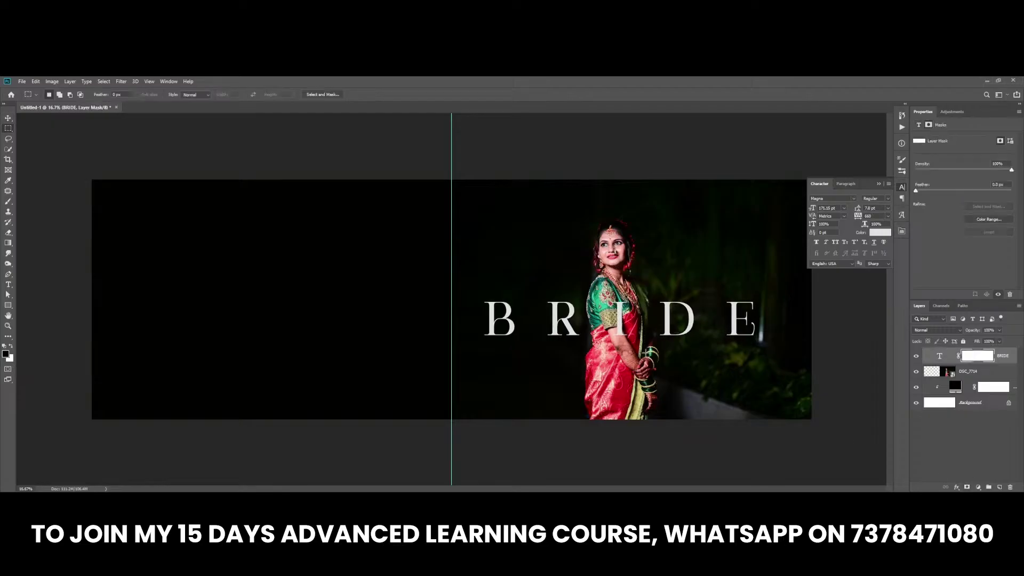
{"action": "key", "text": "alt+BackSpace"}
{"action": "key", "text": "ctrl+d"}
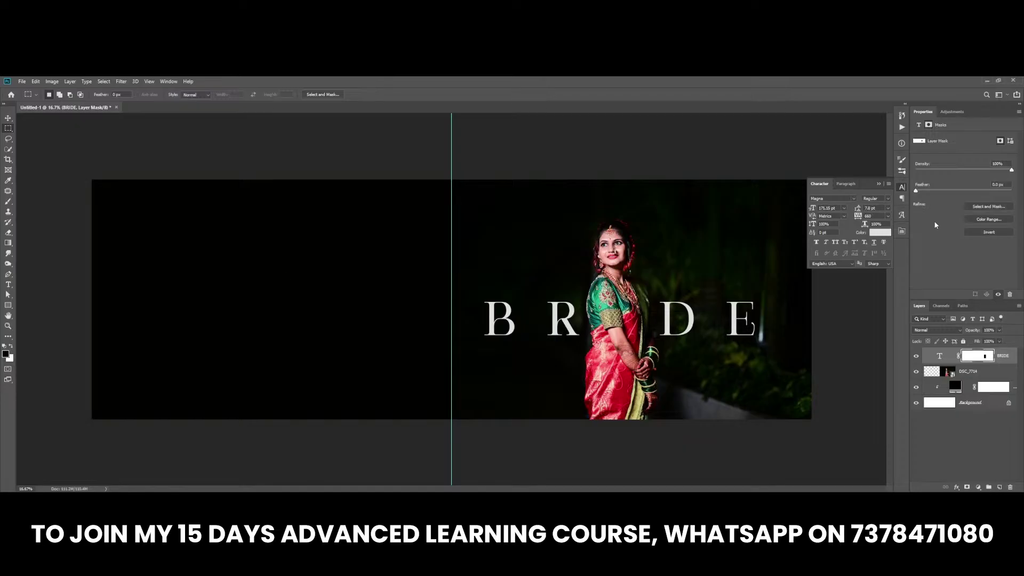
{"action": "left_click", "coordinate": [876, 183]}
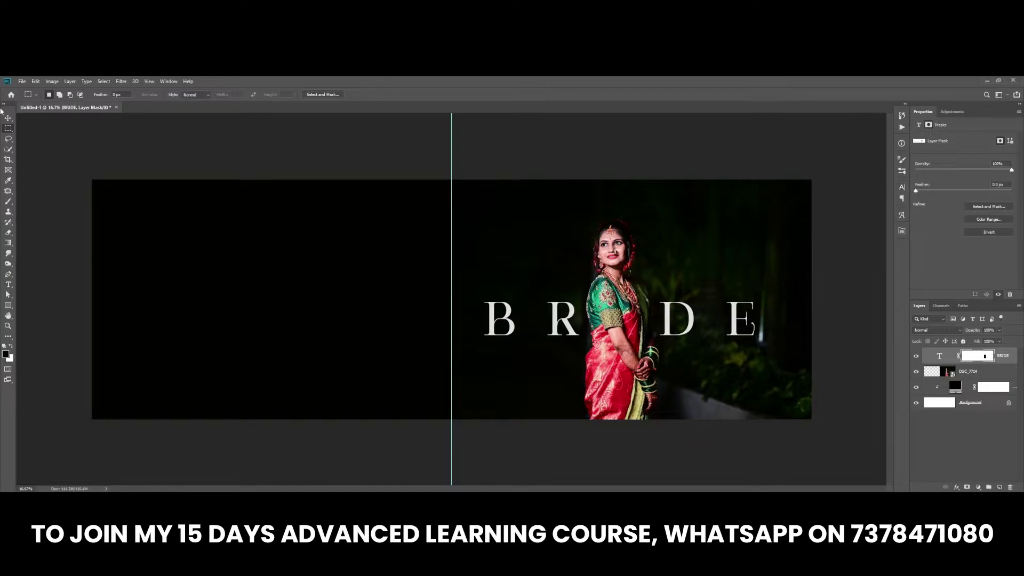
{"action": "left_click", "coordinate": [8, 119]}
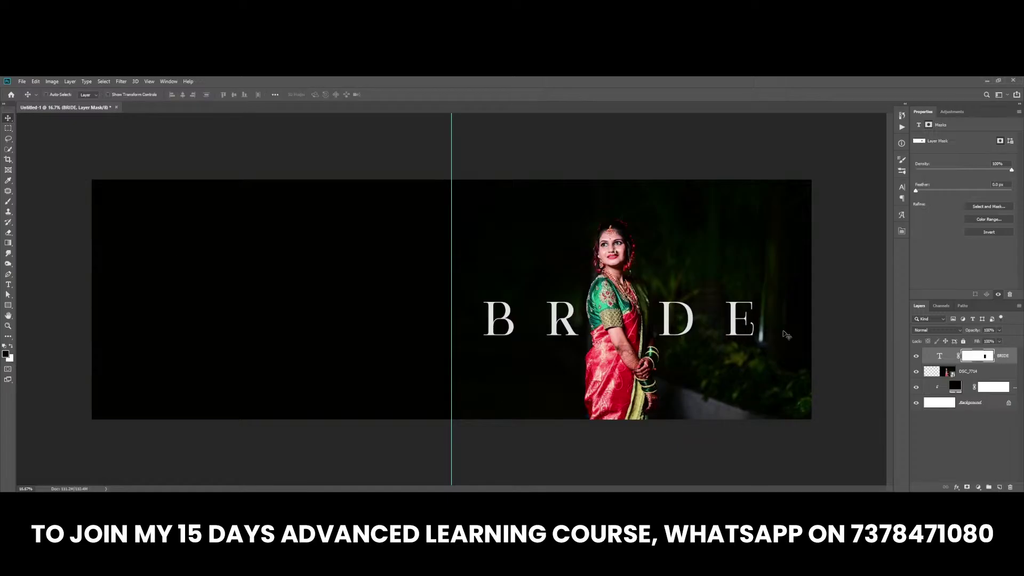
{"action": "key", "text": "ctrl+semicolon"}
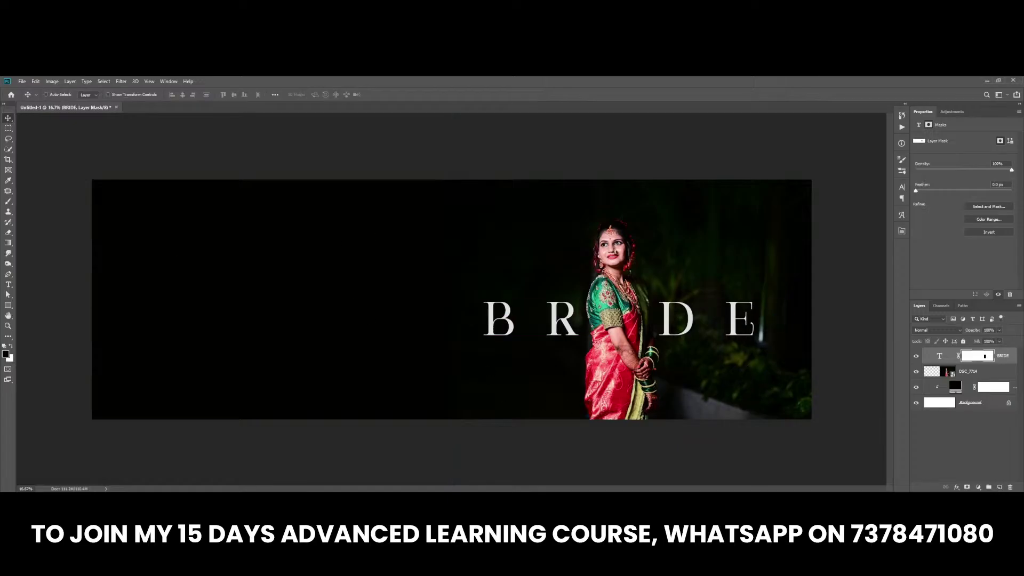
Place DSC_7717 from the album photo browser and move it to the left half
{"action": "left_click", "coordinate": [296, 344]}
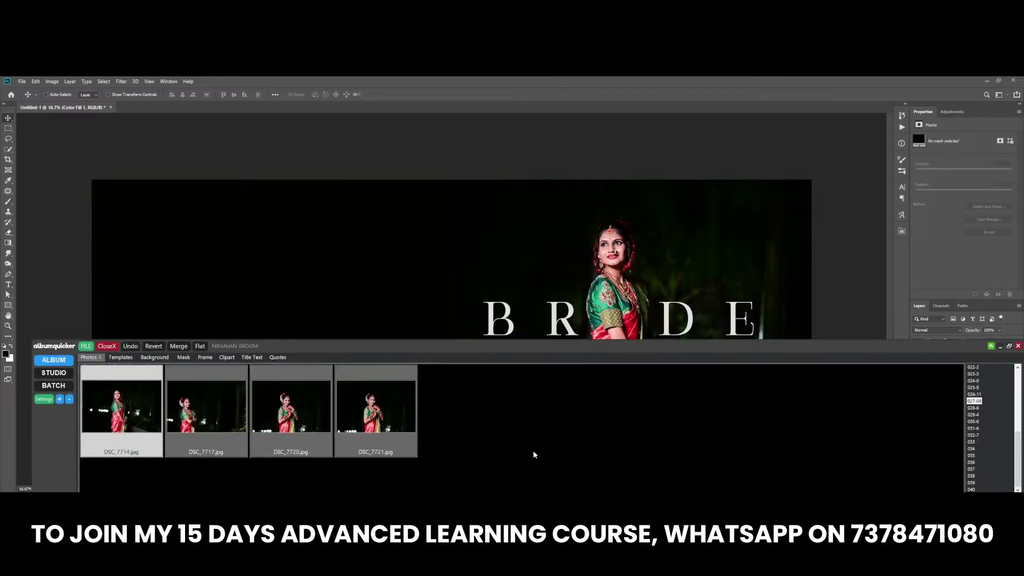
{"action": "left_click", "coordinate": [205, 410]}
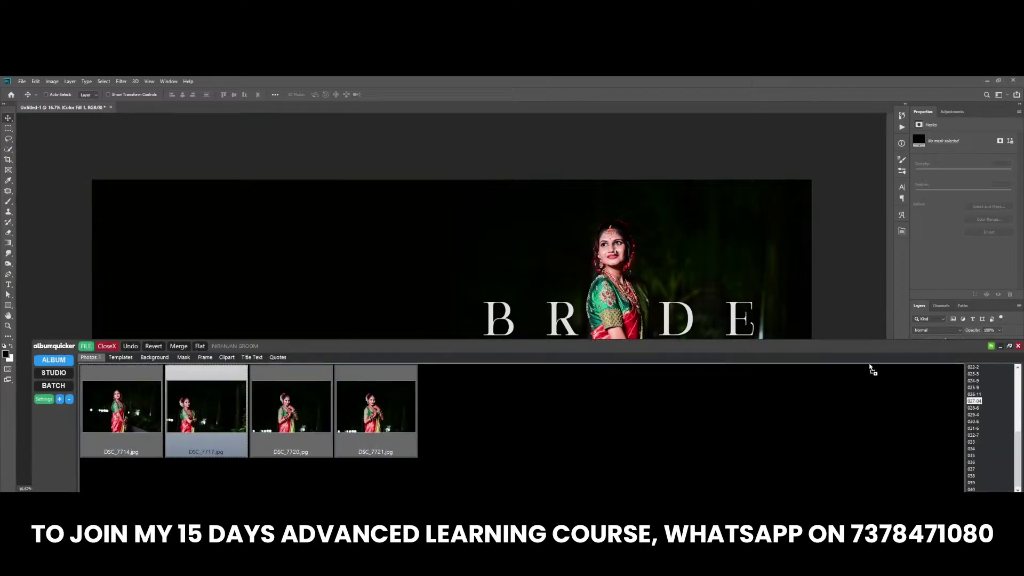
{"action": "left_click", "coordinate": [1000, 347]}
{"action": "key", "text": "Return"}
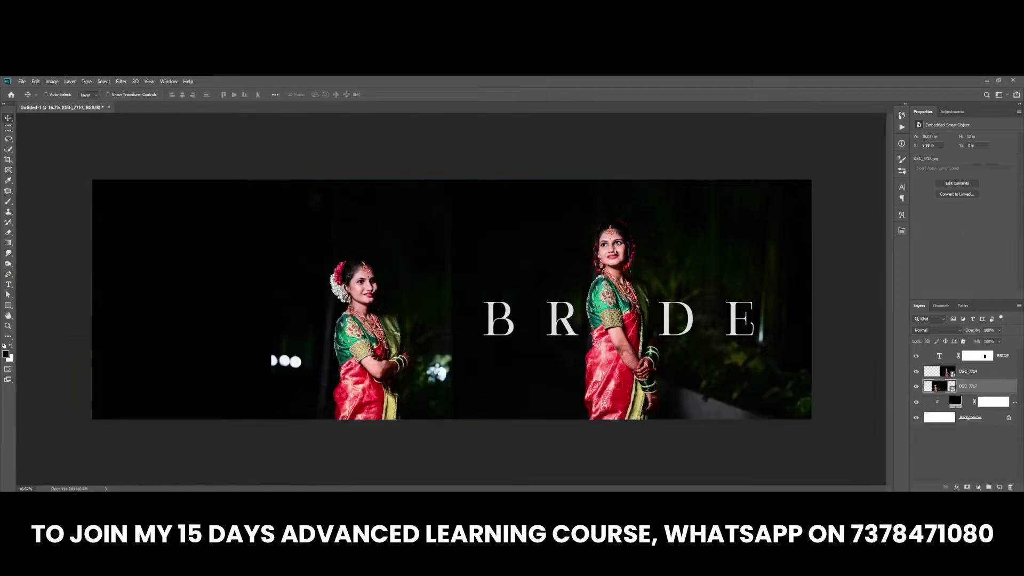
{"action": "left_click_drag", "start_coordinate": [397, 335], "coordinate": [222, 334]}
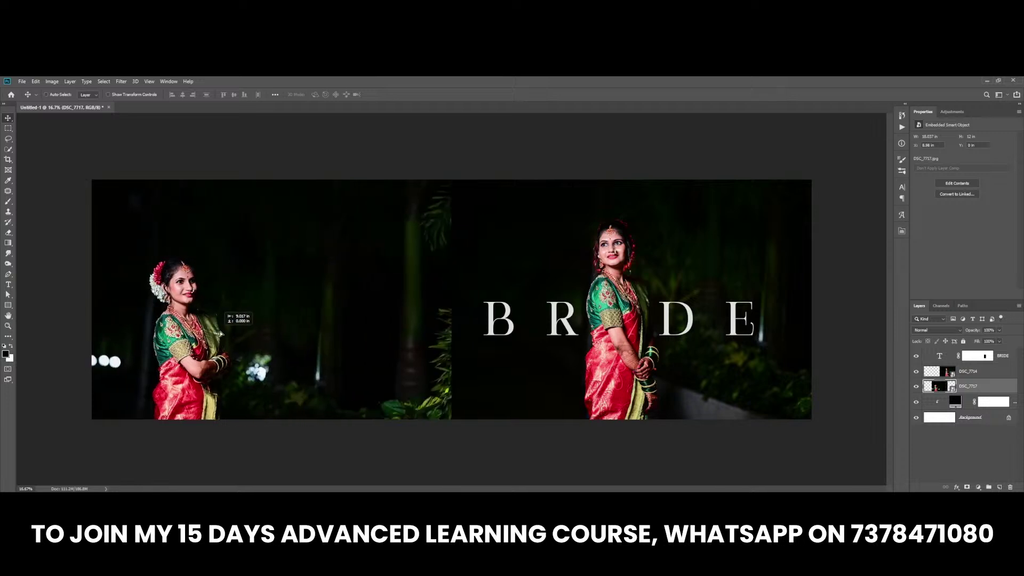
Add rulers and centre guides, then scale the left photo up to fill the left page
{"action": "key", "text": "ctrl+t"}
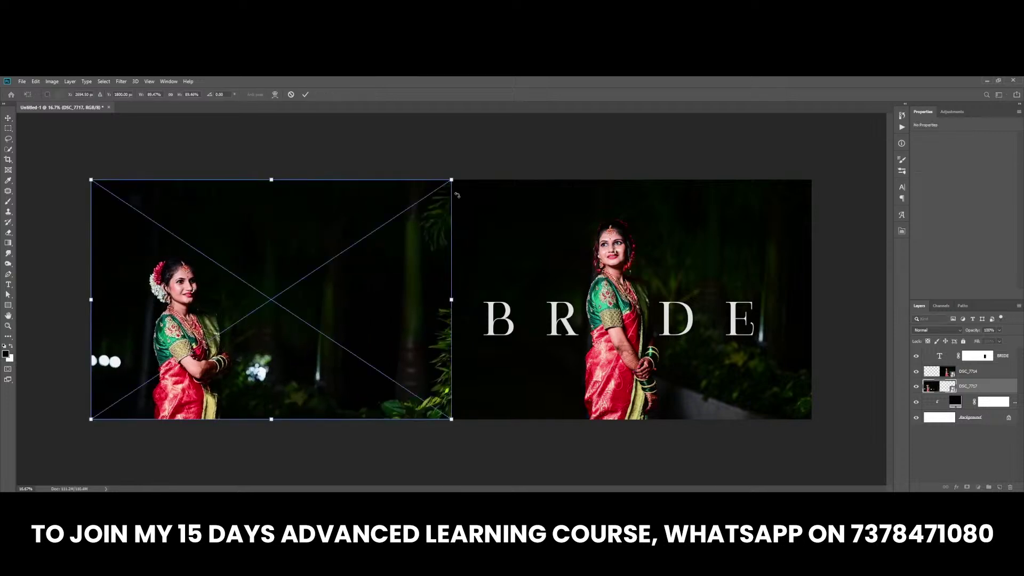
{"action": "key", "text": "ctrl+r"}
{"action": "key", "text": "Return"}
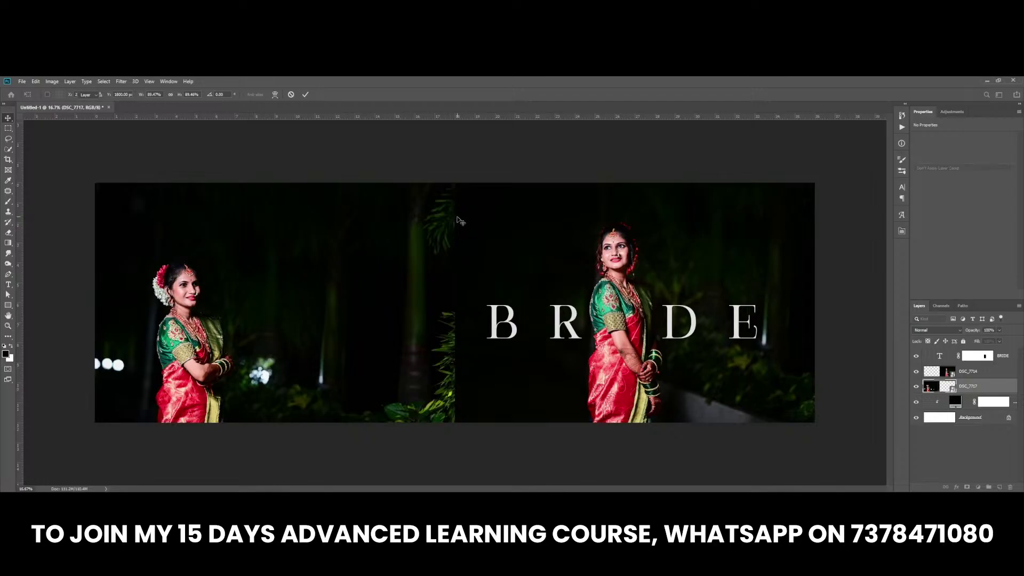
{"action": "left_click_drag", "start_coordinate": [467, 117], "coordinate": [468, 222]}
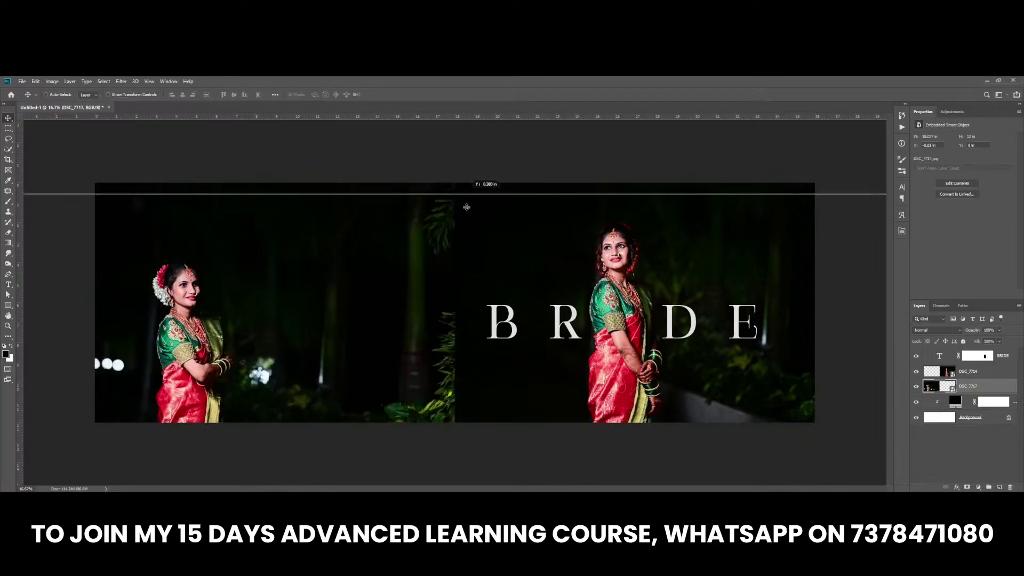
{"action": "left_click_drag", "start_coordinate": [19, 224], "coordinate": [455, 240]}
{"action": "right_click", "coordinate": [309, 269]}
{"action": "key", "text": "ctrl+t"}
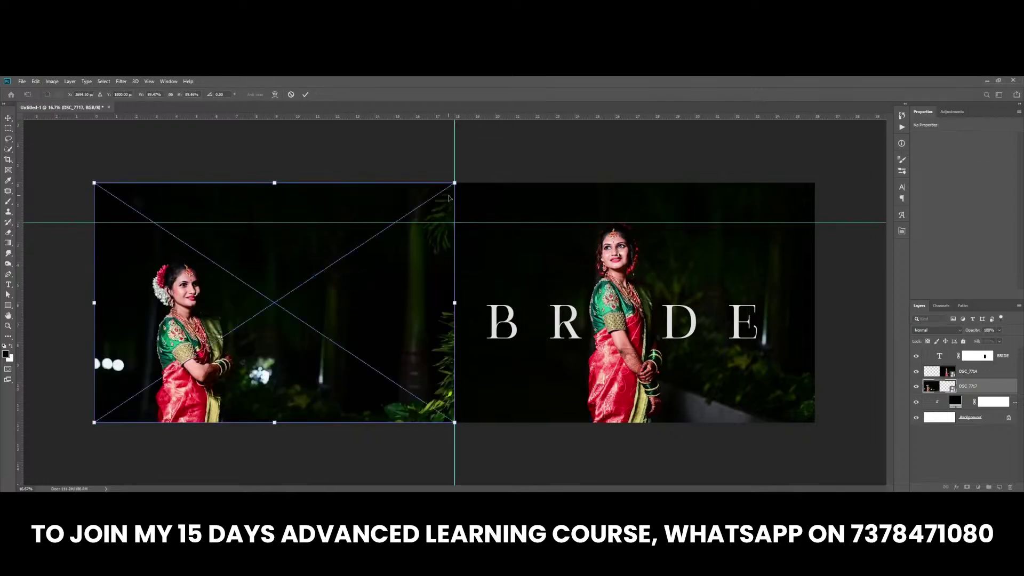
{"action": "mouse_move", "coordinate": [454, 183]}
{"action": "left_mouse_down"}
{"action": "mouse_move", "coordinate": [494, 152]}
{"action": "mouse_move", "coordinate": [460, 158]}
{"action": "left_mouse_up"}
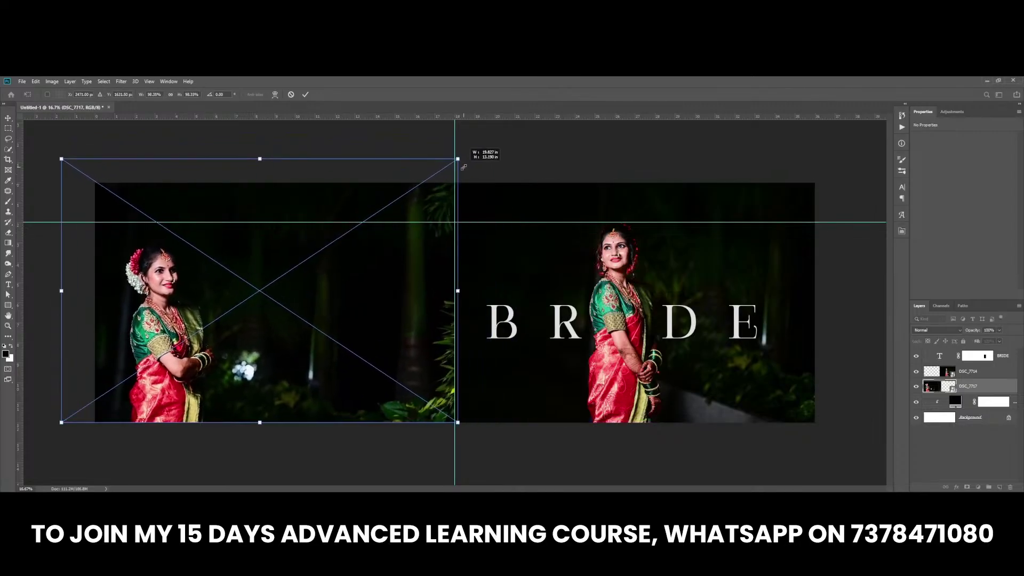
{"action": "left_click_drag", "start_coordinate": [62, 158], "coordinate": [71, 164]}
{"action": "key", "text": "Return"}
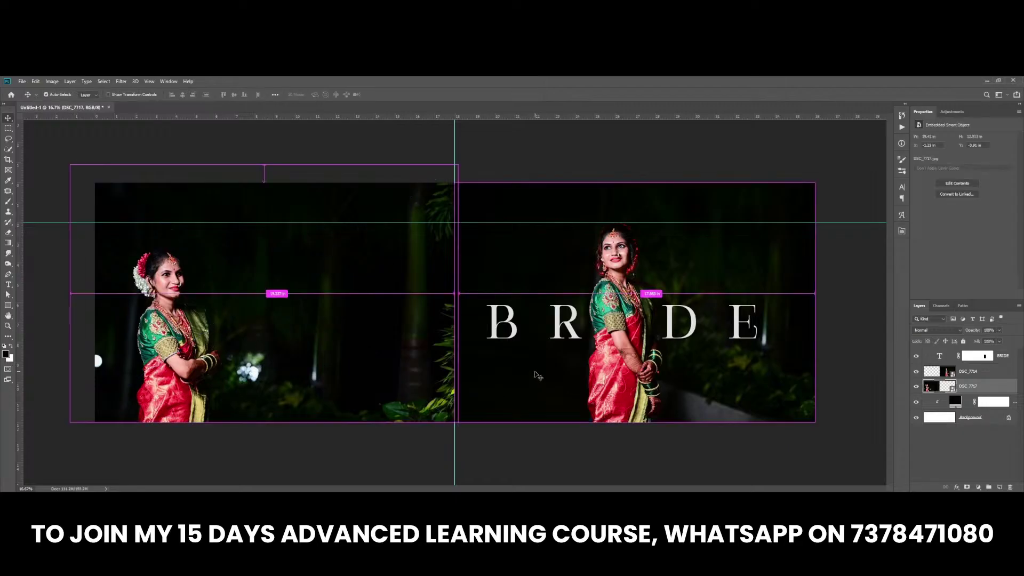
{"action": "key", "text": "ctrl+semicolon"}
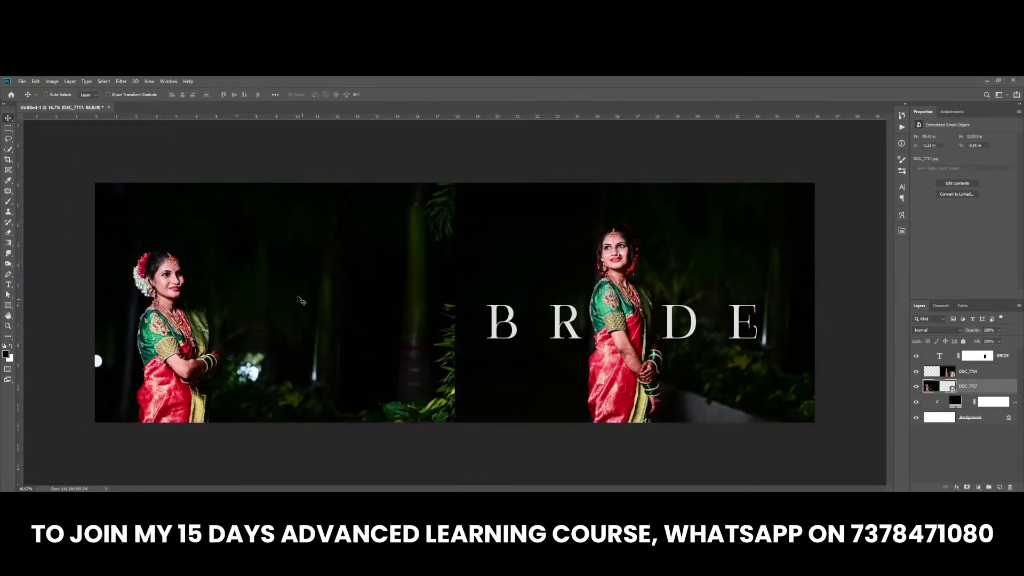
Shrink the left photo slightly and add a layer mask to it
{"action": "key", "text": "ctrl+t"}
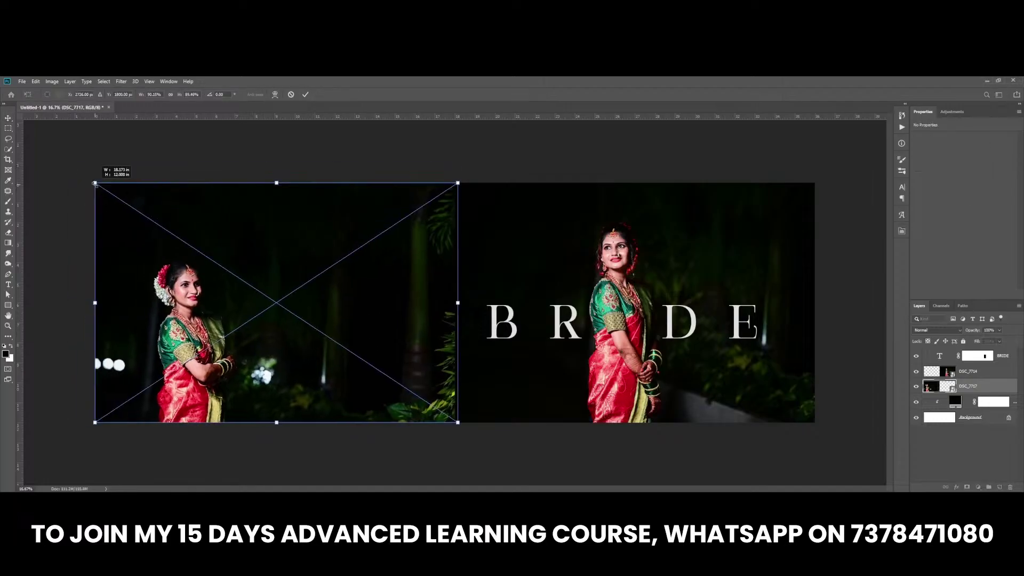
{"action": "left_click_drag", "start_coordinate": [75, 169], "coordinate": [71, 165]}
{"action": "left_click_drag", "start_coordinate": [457, 165], "coordinate": [424, 185]}
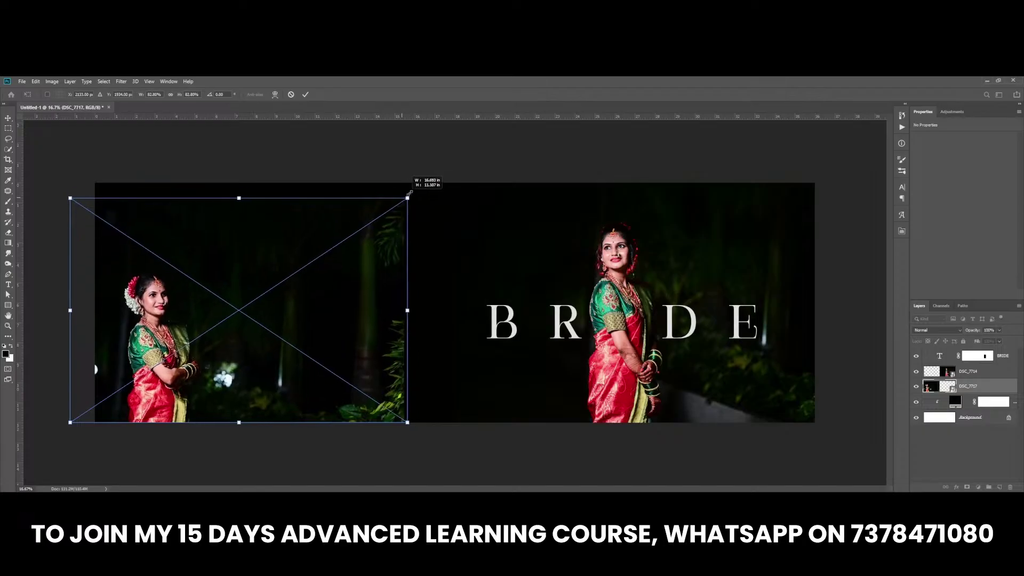
{"action": "key", "text": "Return"}
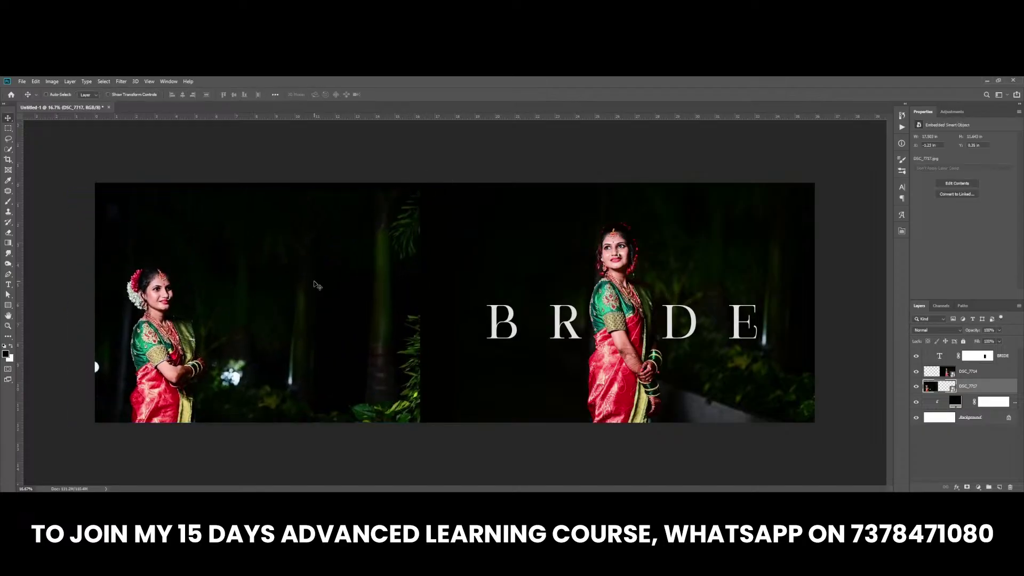
{"action": "left_click", "coordinate": [966, 487]}
Brush the left photo's mask to soften its right edge, then add a new empty layer on top
{"action": "key", "text": "b"}
{"action": "mouse_move", "coordinate": [379, 267]}
{"action": "left_mouse_down"}
{"action": "mouse_move", "coordinate": [384, 435]}
{"action": "mouse_move", "coordinate": [412, 400]}
{"action": "left_mouse_up"}
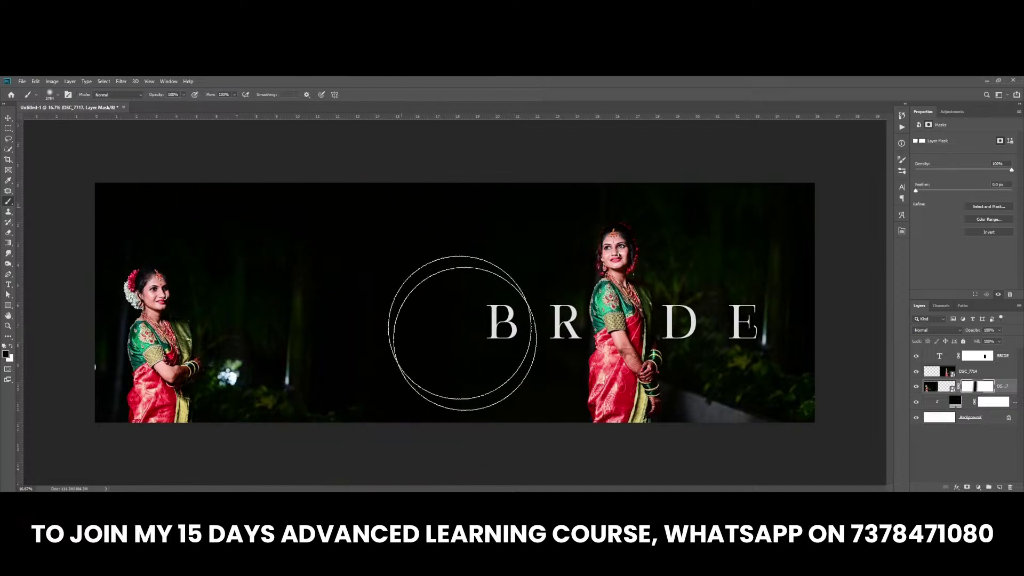
{"action": "key", "text": "ctrl+semicolon"}
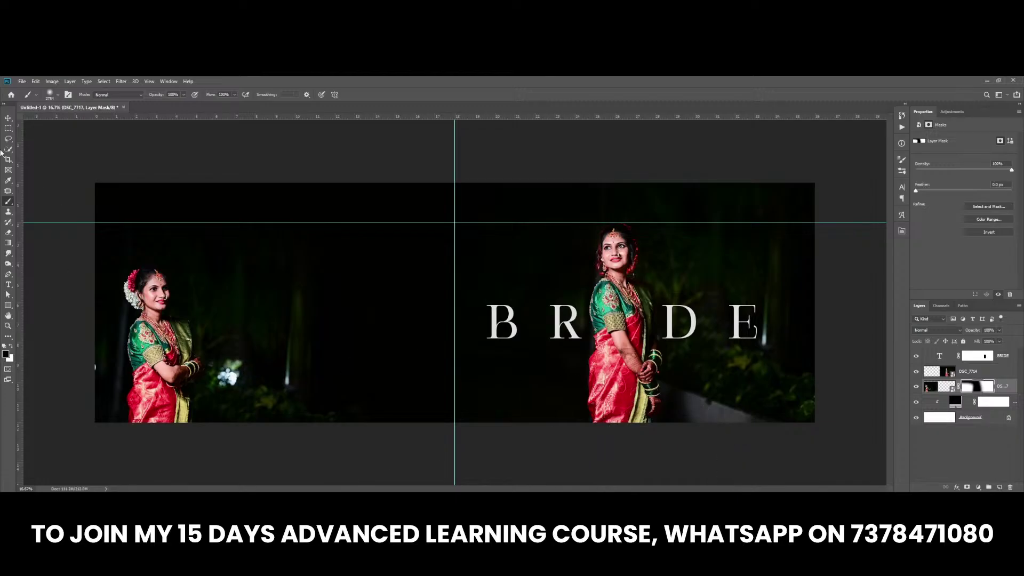
{"action": "left_click", "coordinate": [9, 118]}
{"action": "key", "text": "ctrl+semicolon"}
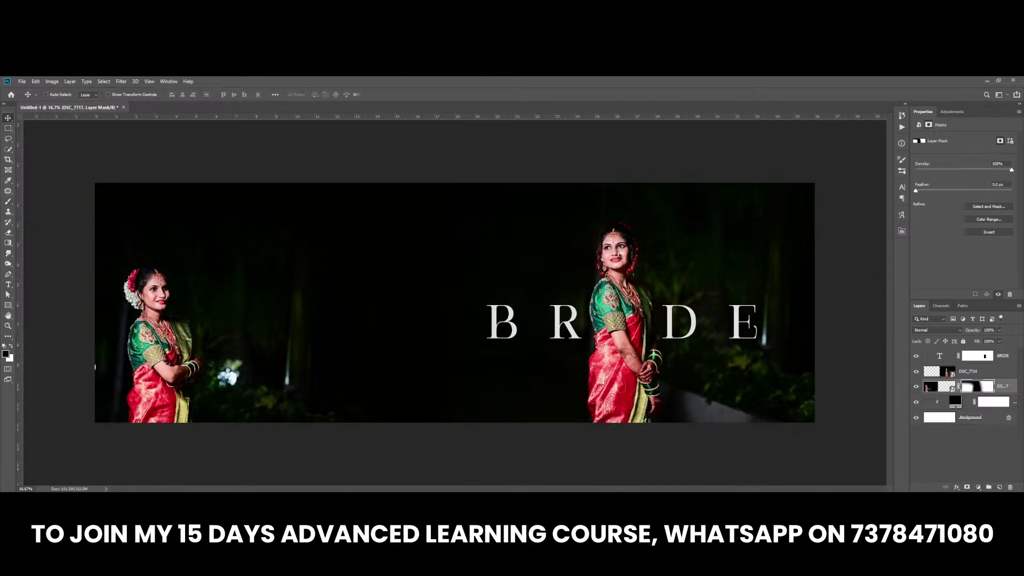
{"action": "left_click", "coordinate": [999, 487]}
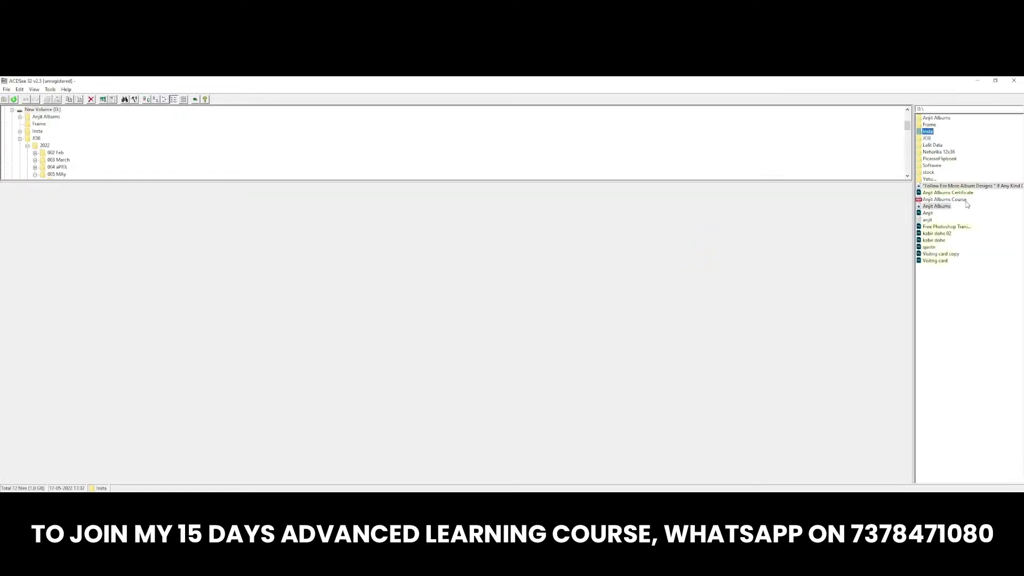
Navigate Assets Library > 001 Shape Sequence to the 002 - 2 Horizontal Box (01) template
{"action": "key", "text": "Down"}
{"action": "key", "text": "Down"}
{"action": "key", "text": "Return"}
{"action": "key", "text": "Down"}
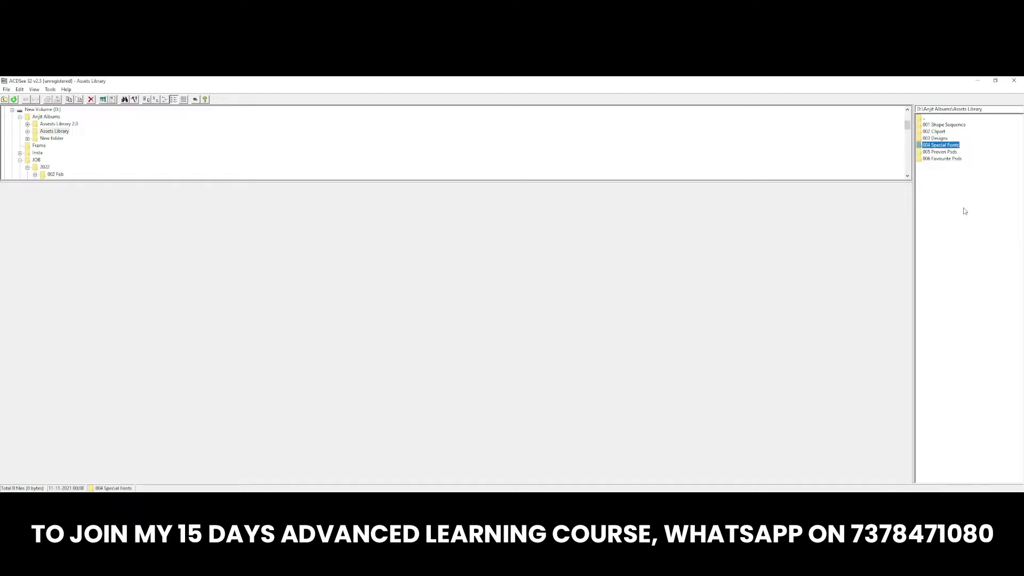
{"action": "key", "text": "Up"}
{"action": "key", "text": "Return"}
{"action": "key", "text": "Down"}
{"action": "key", "text": "Down"}
{"action": "key", "text": "Down"}
{"action": "key", "text": "Down"}
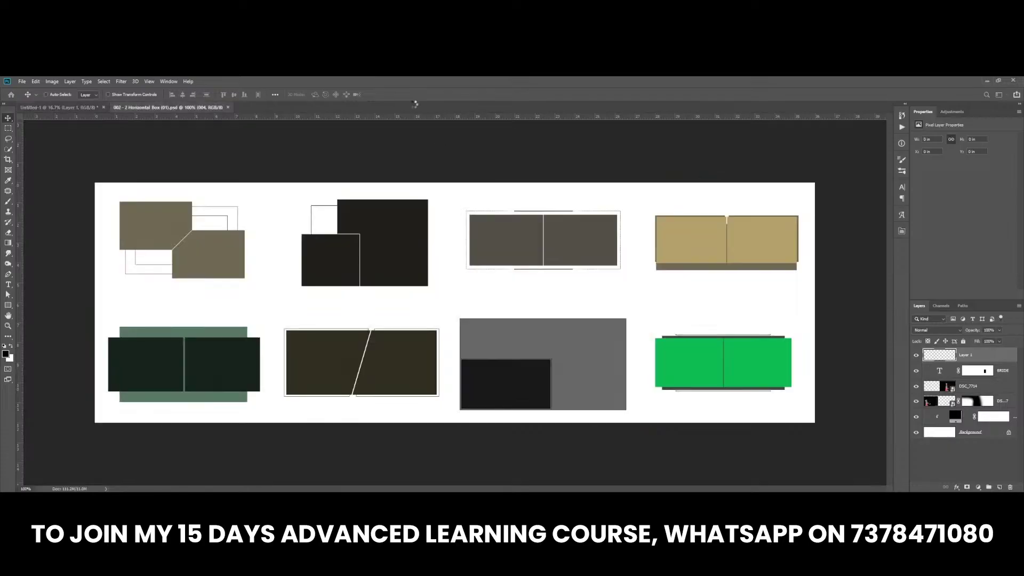
Drag the tan box group into the spread, scale it, and nudge it into place left of BRIDE
{"action": "right_click", "coordinate": [702, 254]}
{"action": "left_click", "coordinate": [715, 260]}
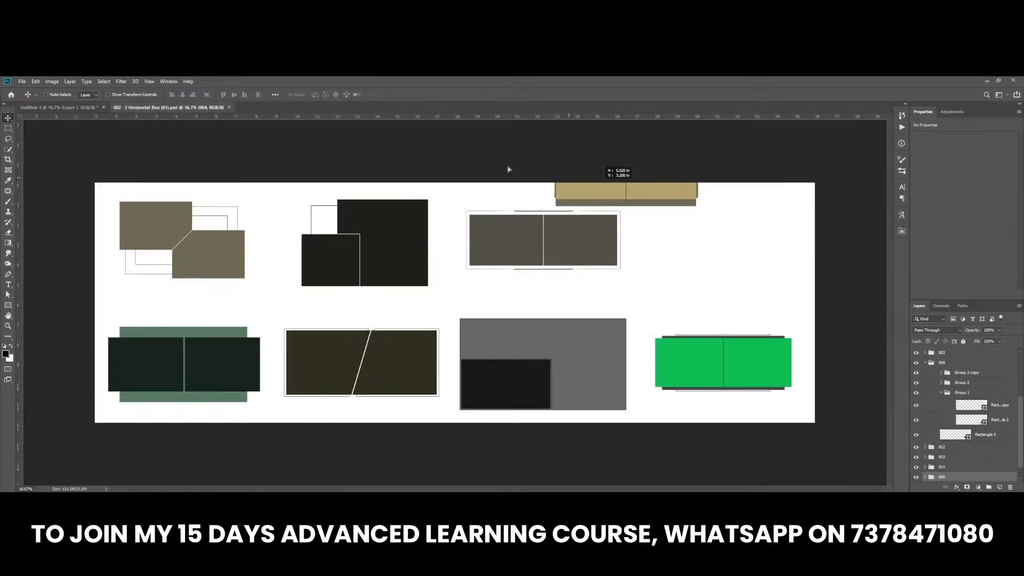
{"action": "mouse_move", "coordinate": [715, 259]}
{"action": "left_mouse_down"}
{"action": "mouse_move", "coordinate": [73, 103]}
{"action": "mouse_move", "coordinate": [353, 325]}
{"action": "mouse_move", "coordinate": [322, 287]}
{"action": "mouse_move", "coordinate": [430, 372]}
{"action": "mouse_move", "coordinate": [442, 341]}
{"action": "mouse_move", "coordinate": [411, 332]}
{"action": "left_mouse_up"}
{"action": "key", "text": "ctrl+t"}
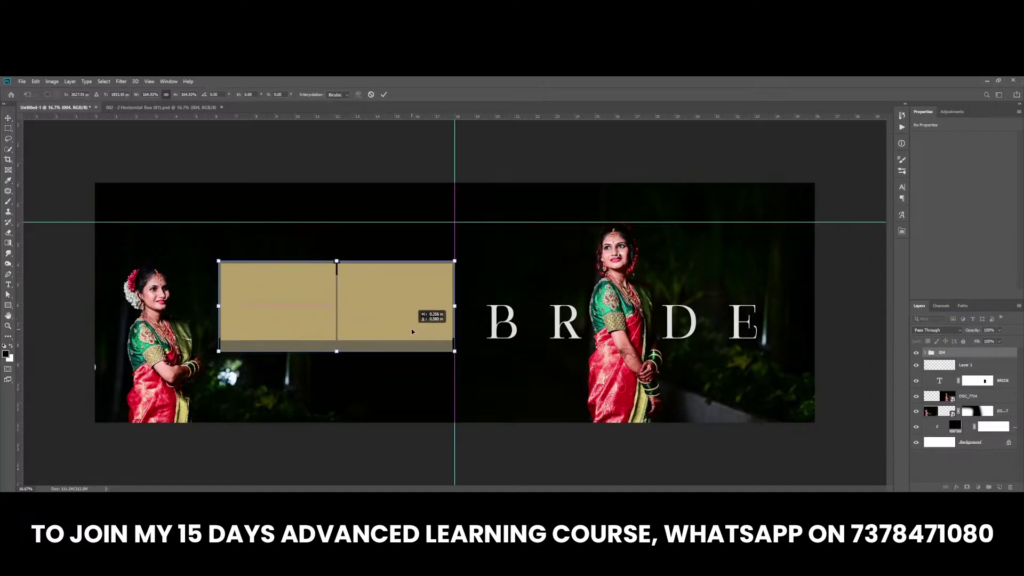
{"action": "key", "text": "Return"}
{"action": "key", "text": "ctrl+t"}
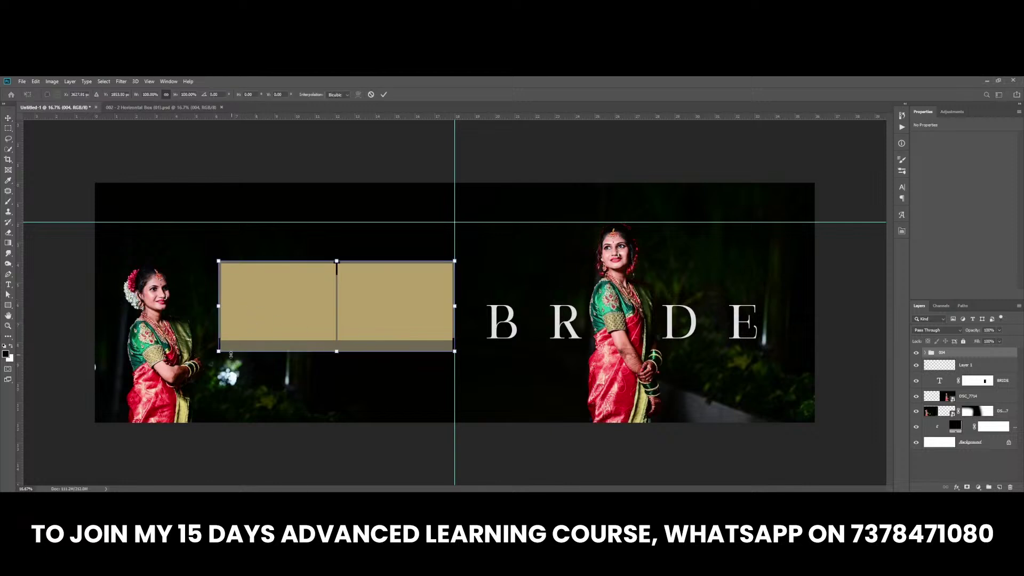
{"action": "left_click_drag", "start_coordinate": [229, 354], "coordinate": [238, 352]}
{"action": "key", "text": "Return"}
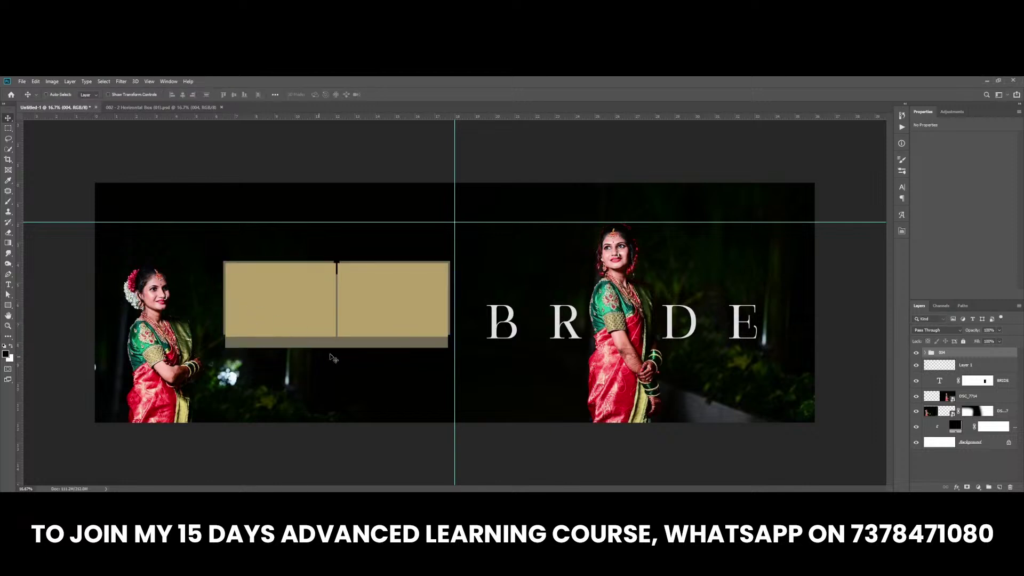
{"action": "left_click_drag", "start_coordinate": [352, 309], "coordinate": [353, 315]}
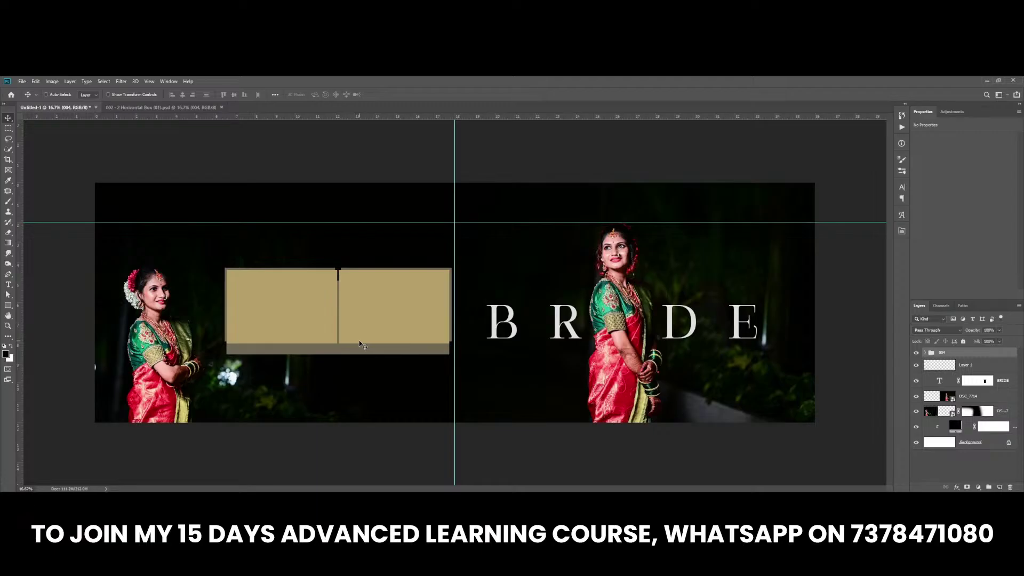
{"action": "key", "text": "shift+Left"}
{"action": "key", "text": "shift+Left"}
{"action": "key", "text": "shift+Left"}
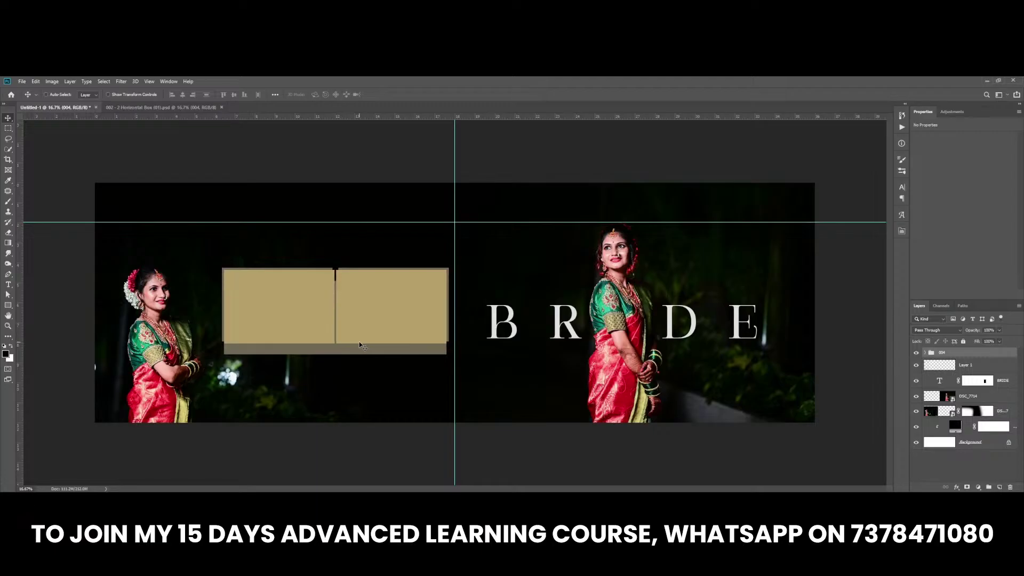
Enlarge the left bride photo in two passes and reposition it
{"action": "left_click", "coordinate": [181, 317], "text": "ctrl"}
{"action": "key", "text": "ctrl+t"}
{"action": "mouse_move", "coordinate": [411, 183]}
{"action": "left_mouse_down"}
{"action": "mouse_move", "coordinate": [458, 182]}
{"action": "mouse_move", "coordinate": [498, 137]}
{"action": "left_mouse_up"}
{"action": "left_click_drag", "start_coordinate": [471, 241], "coordinate": [447, 241]}
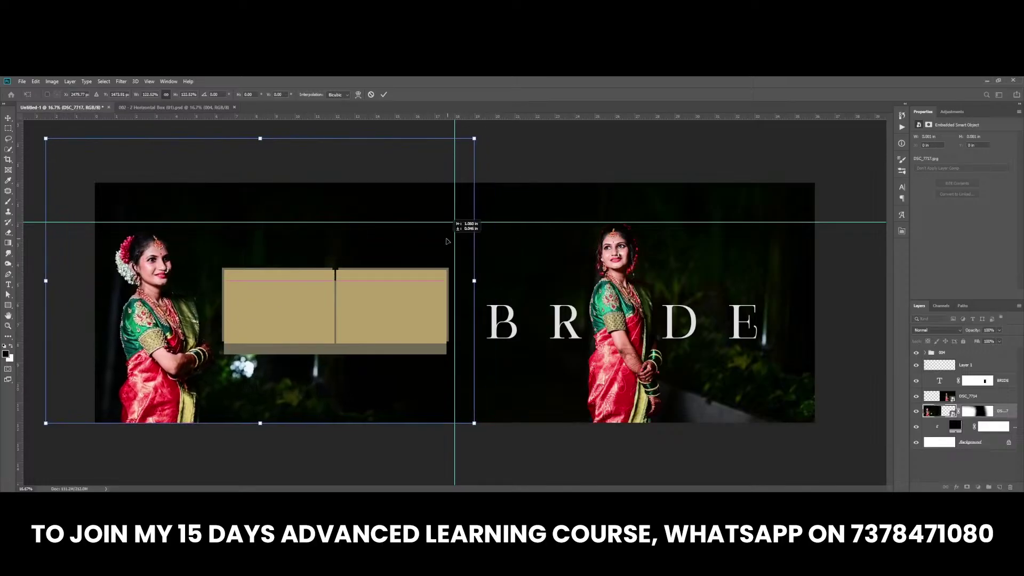
{"action": "key", "text": "Return"}
{"action": "left_click_drag", "start_coordinate": [303, 343], "coordinate": [277, 373]}
{"action": "key", "text": "ctrl+t"}
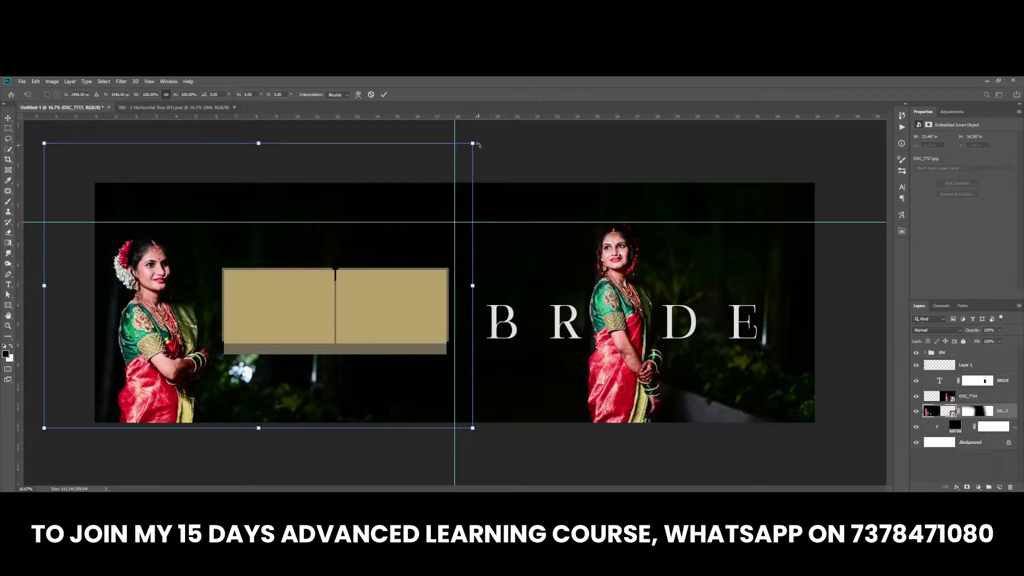
{"action": "left_click_drag", "start_coordinate": [478, 144], "coordinate": [496, 141]}
{"action": "key", "text": "Return"}
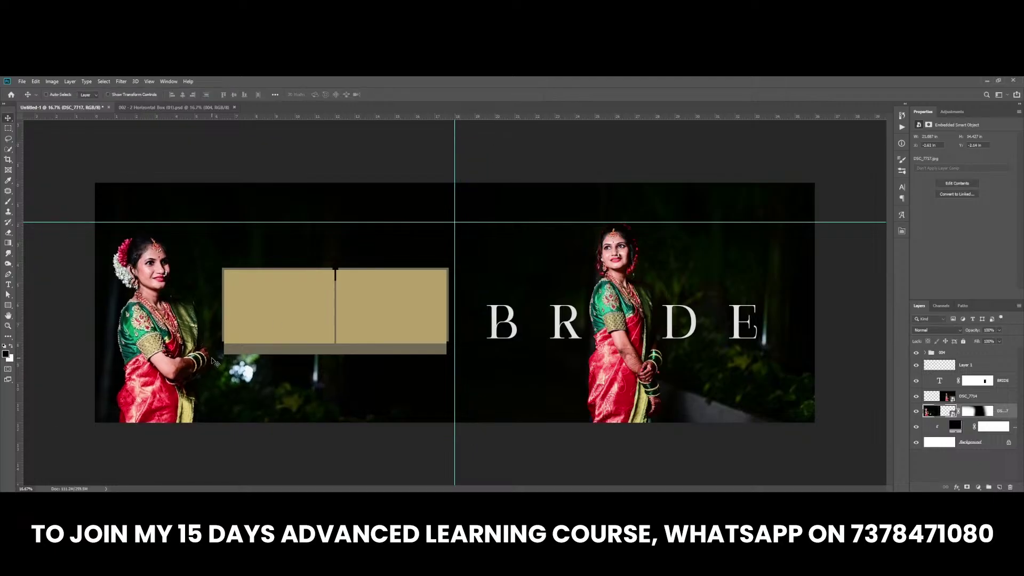
{"action": "left_click_drag", "start_coordinate": [213, 357], "coordinate": [221, 369]}
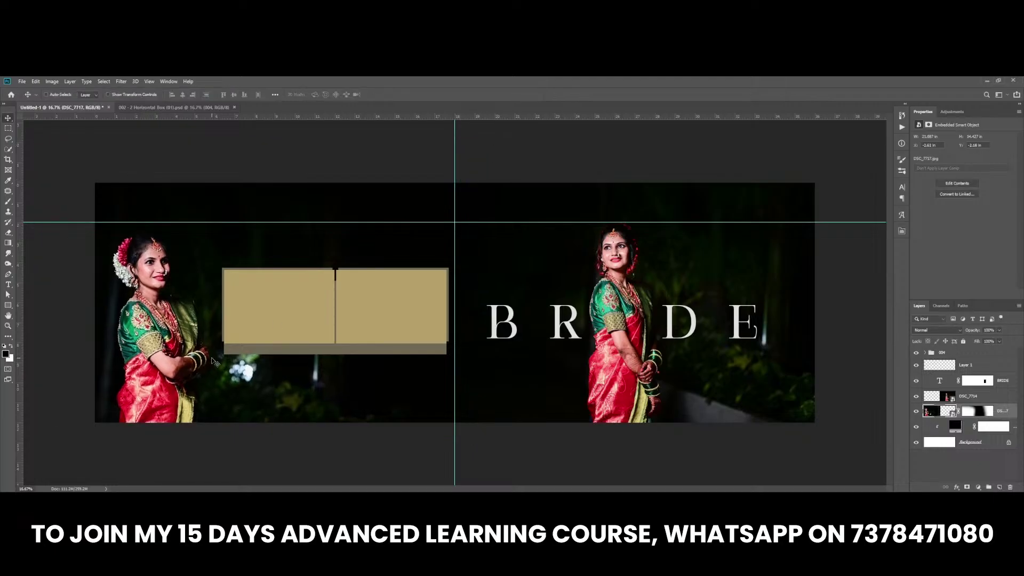
Shrink the tan box group slightly from its top-left corner
{"action": "left_click", "coordinate": [303, 320], "text": "ctrl"}
{"action": "key", "text": "ctrl+t"}
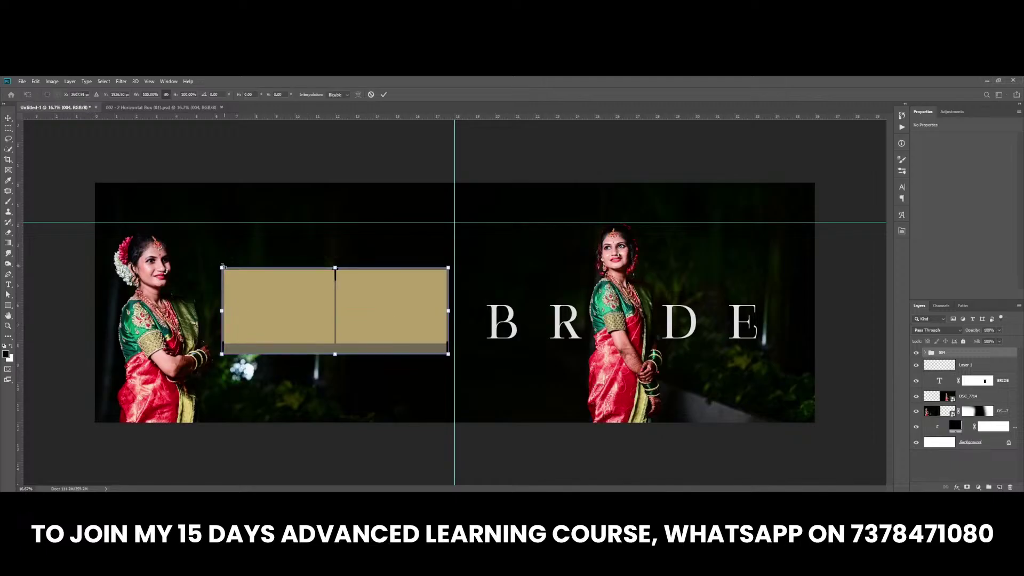
{"action": "left_click_drag", "start_coordinate": [222, 266], "coordinate": [224, 269]}
{"action": "key", "text": "Return"}
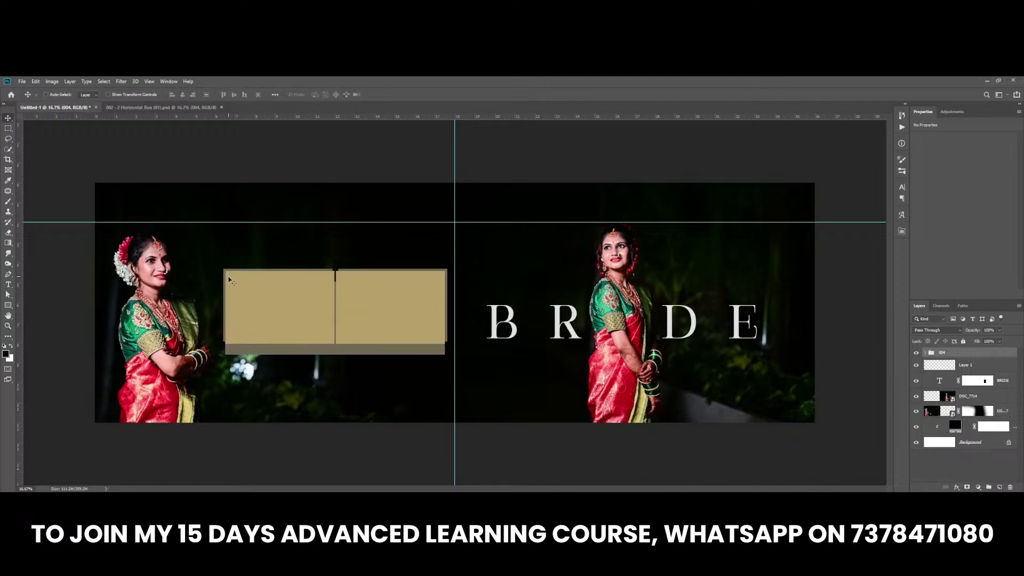
Select the tan box's rectangle panel layers, including Rectangle 8 copy
{"action": "right_click", "coordinate": [286, 318]}
{"action": "left_click", "coordinate": [307, 323]}
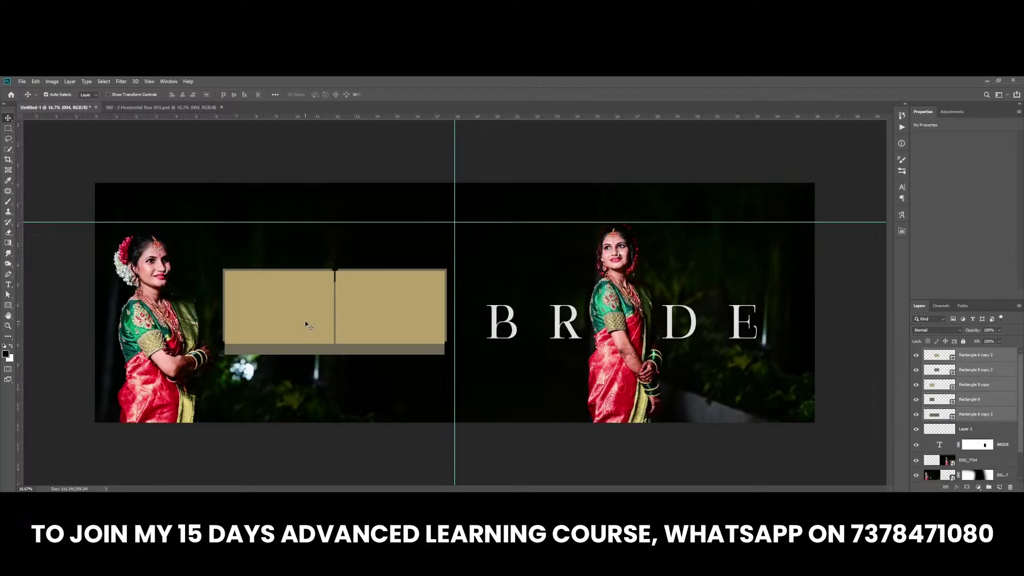
{"action": "right_click", "coordinate": [288, 308]}
{"action": "left_click", "coordinate": [310, 322]}
{"action": "right_click", "coordinate": [274, 329]}
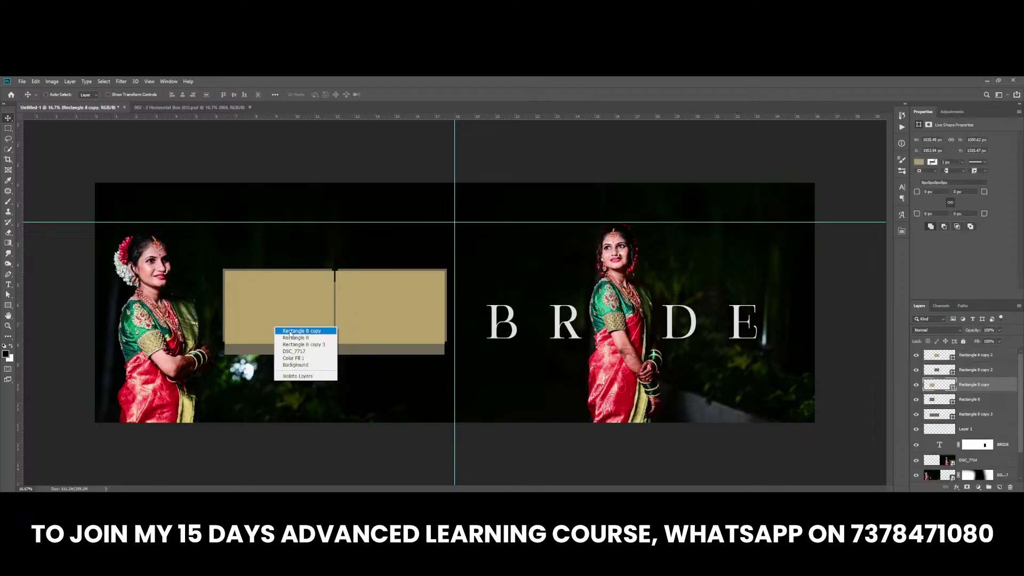
{"action": "left_click", "coordinate": [305, 335]}
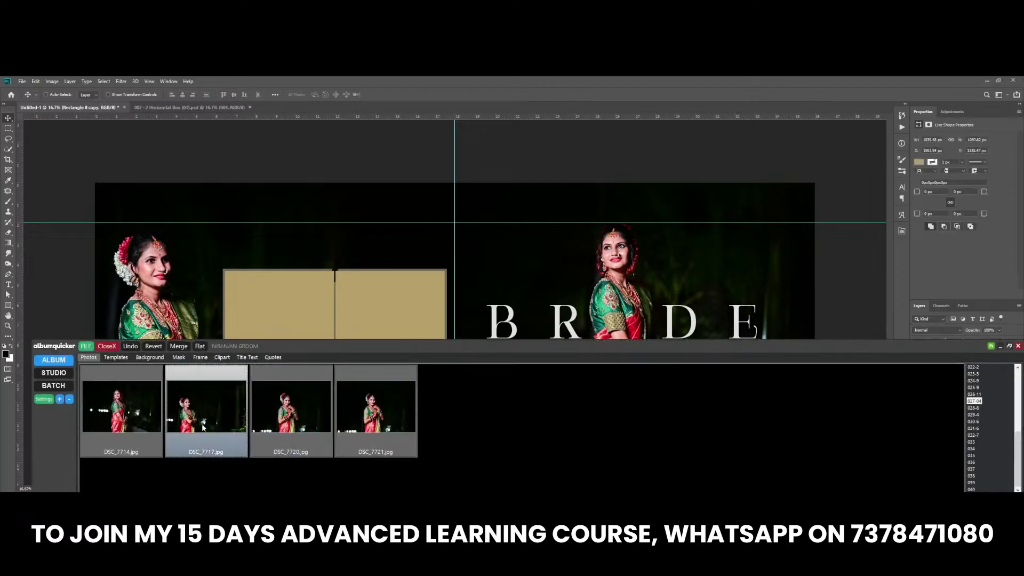
Place DSC_7720 into the left panel and DSC_7721 into the right panel
{"action": "right_click", "coordinate": [296, 306]}
{"action": "left_click", "coordinate": [306, 310]}
{"action": "left_click", "coordinate": [303, 381]}
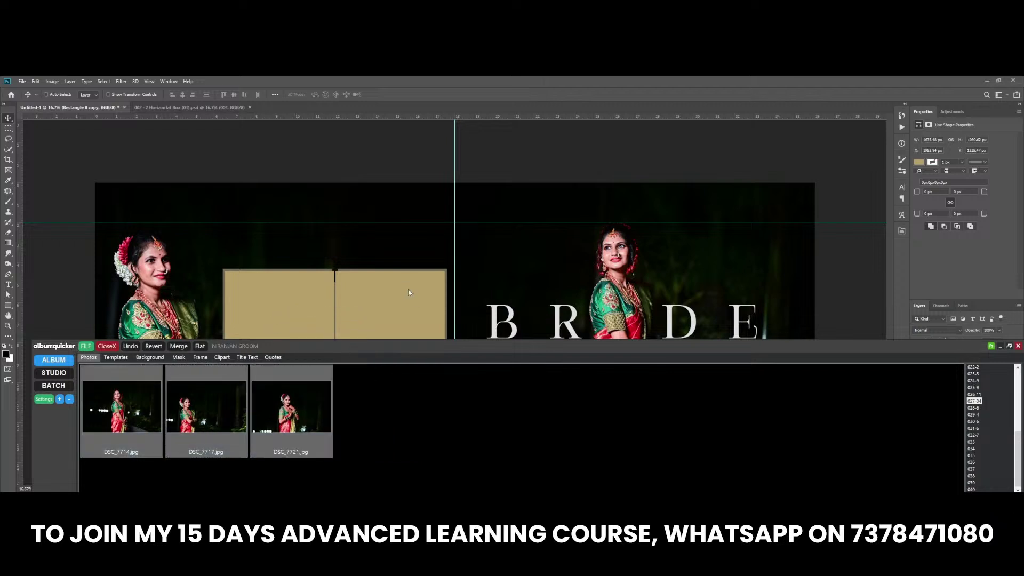
{"action": "right_click", "coordinate": [373, 307]}
{"action": "left_click", "coordinate": [383, 304]}
{"action": "left_click", "coordinate": [291, 400]}
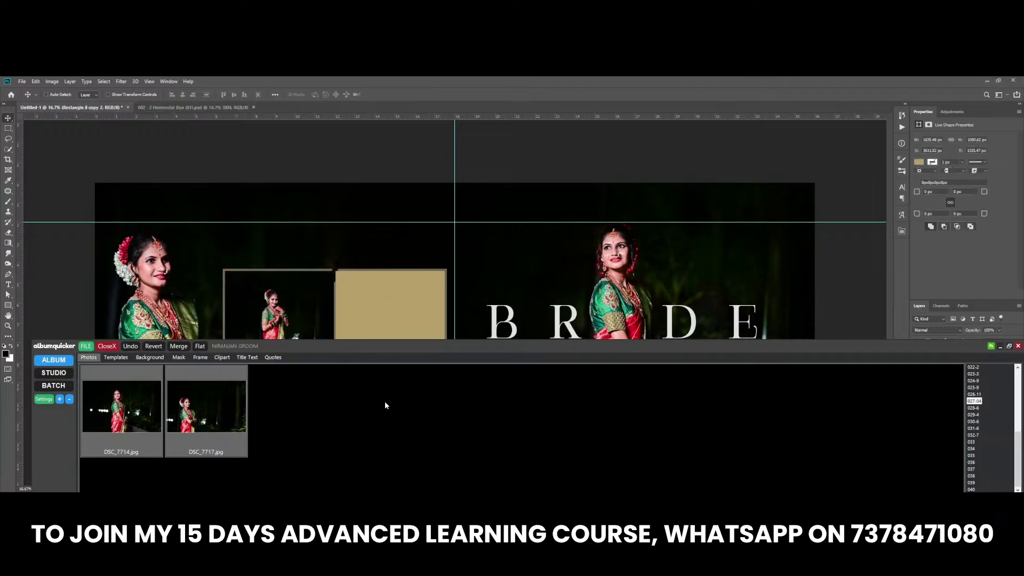
Clear the remaining photos from the photo strip and hide the photo panel
{"action": "right_click", "coordinate": [137, 411]}
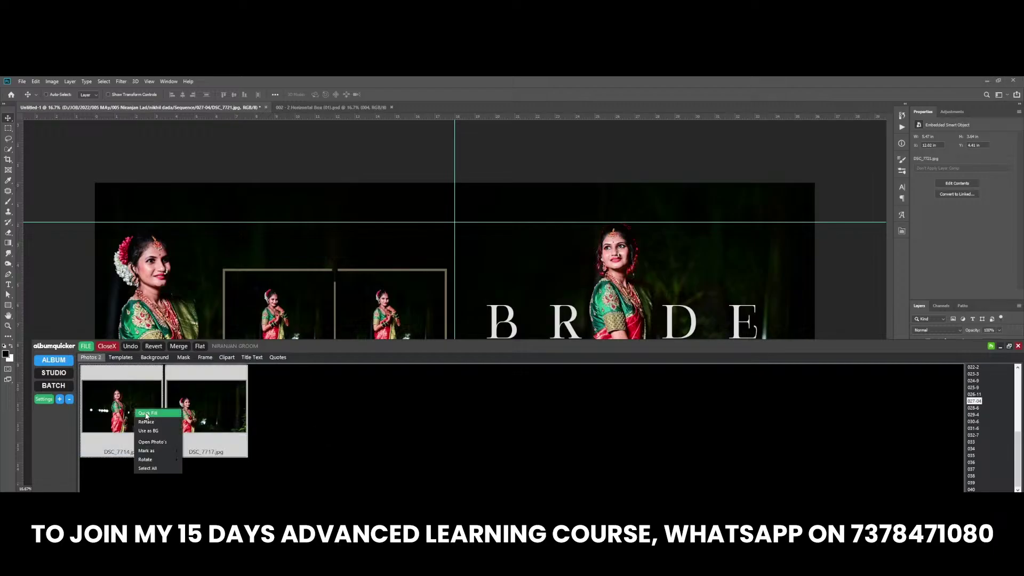
{"action": "left_click", "coordinate": [146, 414]}
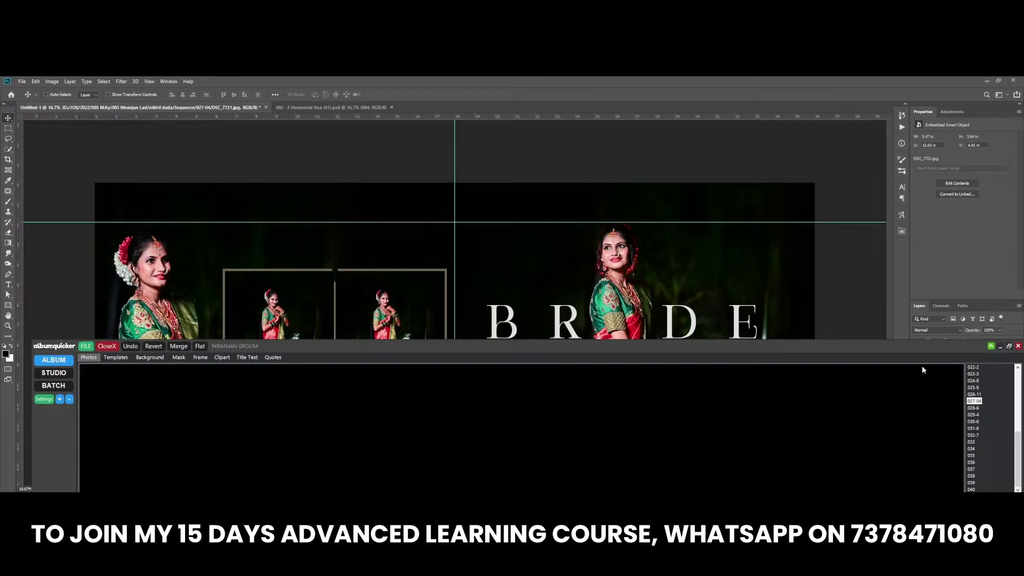
{"action": "left_click", "coordinate": [1000, 346]}
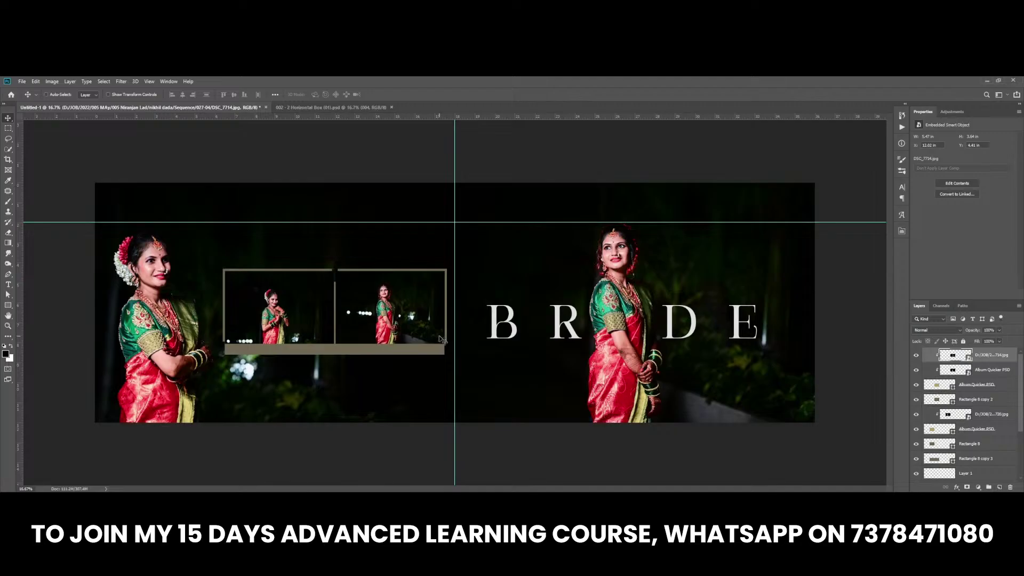
Enlarge the first bride photo to fill the left panel
{"action": "left_click", "coordinate": [439, 339]}
{"action": "scroll", "coordinate": [280, 313], "scroll_direction": "up", "scroll_amount": 2}
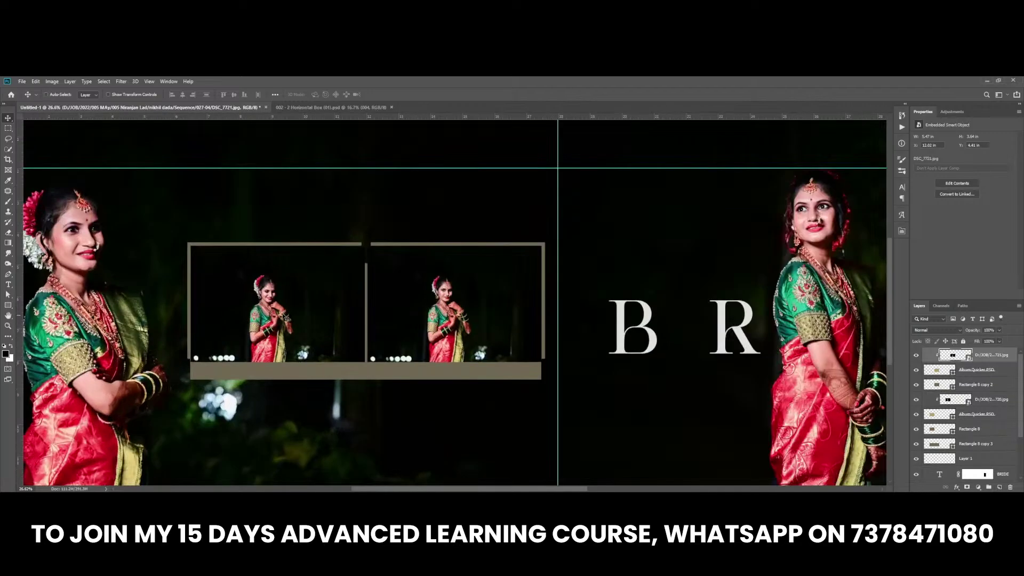
{"action": "left_click", "coordinate": [278, 304], "text": "ctrl"}
{"action": "key", "text": "ctrl+t"}
{"action": "mouse_move", "coordinate": [365, 245]}
{"action": "left_mouse_down"}
{"action": "mouse_move", "coordinate": [413, 237]}
{"action": "mouse_move", "coordinate": [384, 233]}
{"action": "left_mouse_up"}
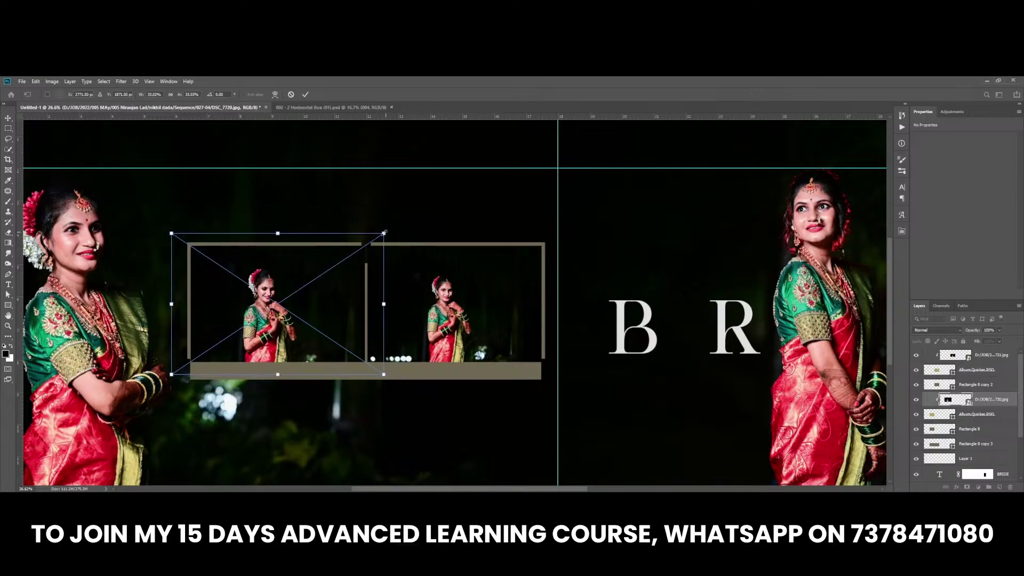
{"action": "key", "text": "Return"}
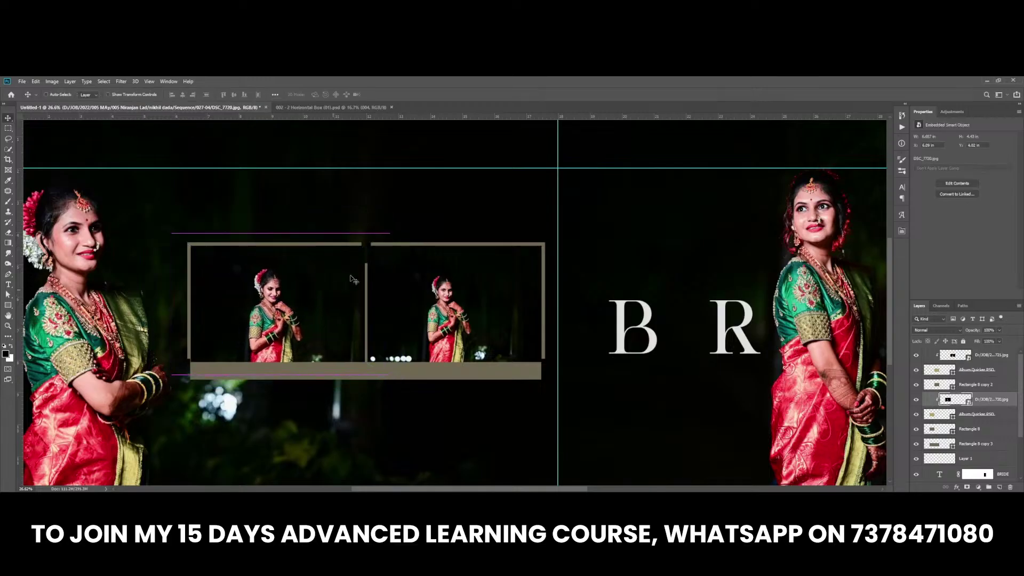
Add a lower guide and commit the 721.jpg photo over the right frame
{"action": "left_click_drag", "start_coordinate": [404, 170], "coordinate": [417, 267]}
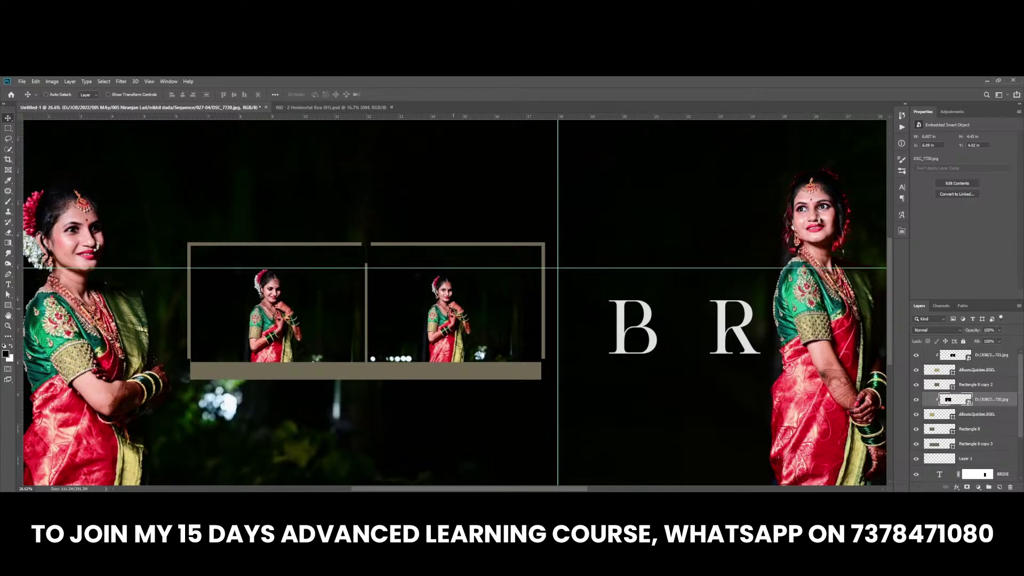
{"action": "mouse_move", "coordinate": [659, 319]}
{"action": "left_mouse_down"}
{"action": "mouse_move", "coordinate": [525, 259]}
{"action": "mouse_move", "coordinate": [570, 231]}
{"action": "left_mouse_up"}
{"action": "key", "text": "Return"}
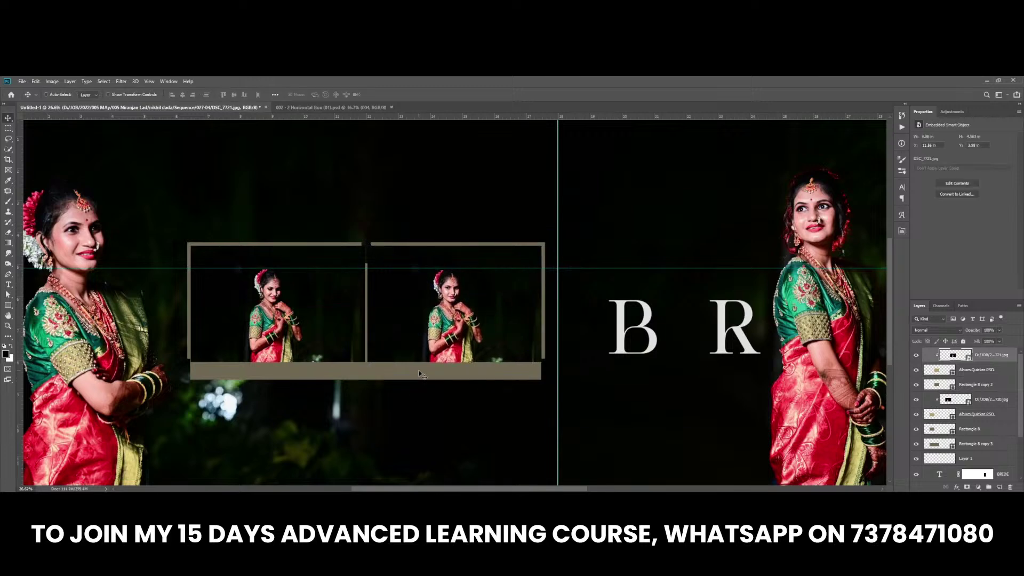
Fill the bottom caption bar shape with white
{"action": "left_click", "coordinate": [953, 448]}
{"action": "double_click", "coordinate": [952, 448]}
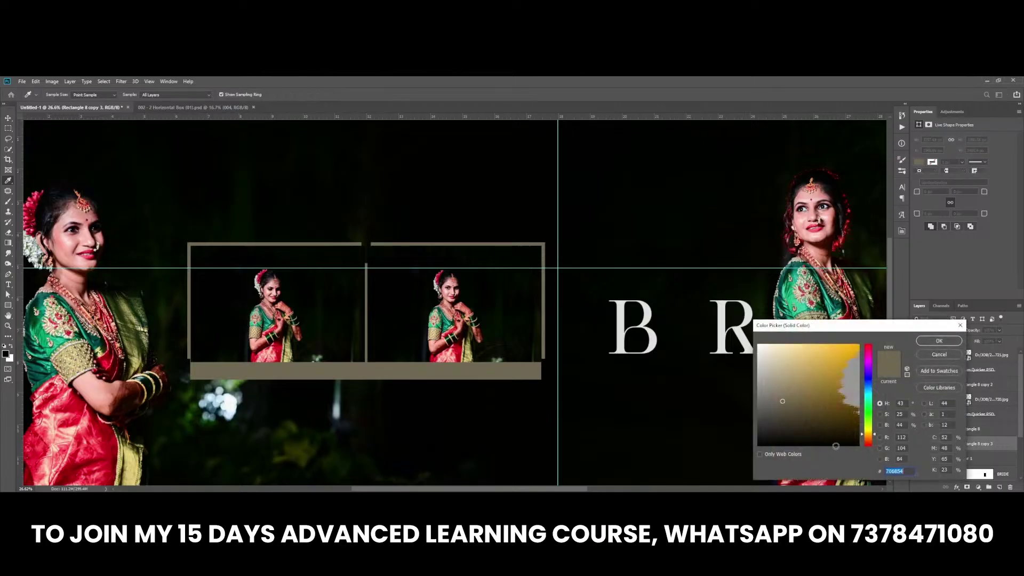
{"action": "left_click", "coordinate": [765, 346]}
{"action": "left_click", "coordinate": [938, 349]}
{"action": "scroll", "coordinate": [286, 241], "scroll_direction": "up", "scroll_amount": 2}
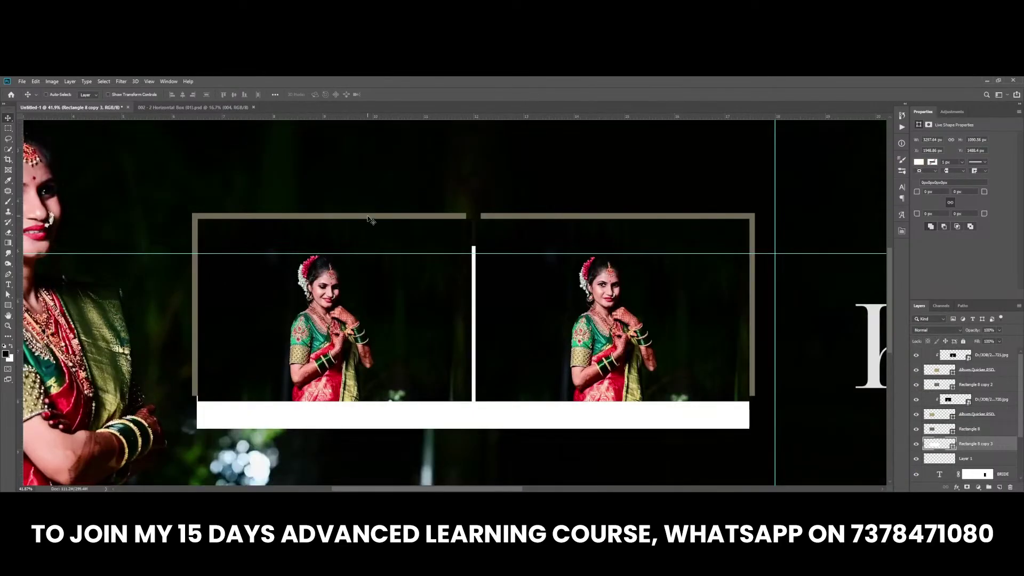
Recolour the left and right photo frame shapes white
{"action": "left_click", "coordinate": [945, 431]}
{"action": "double_click", "coordinate": [954, 431]}
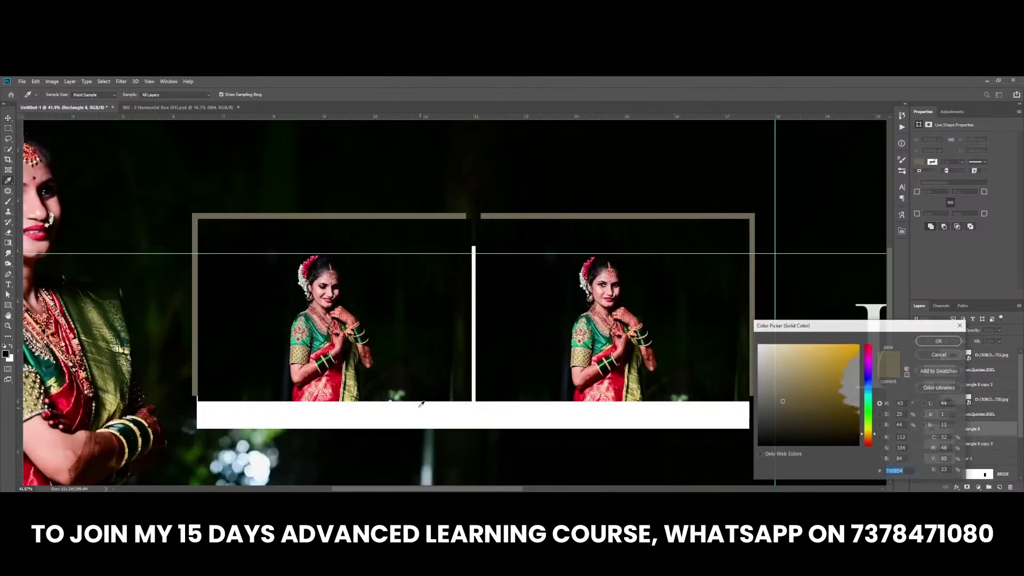
{"action": "left_click", "coordinate": [765, 344]}
{"action": "left_click", "coordinate": [938, 349]}
{"action": "left_click", "coordinate": [564, 219], "text": "ctrl"}
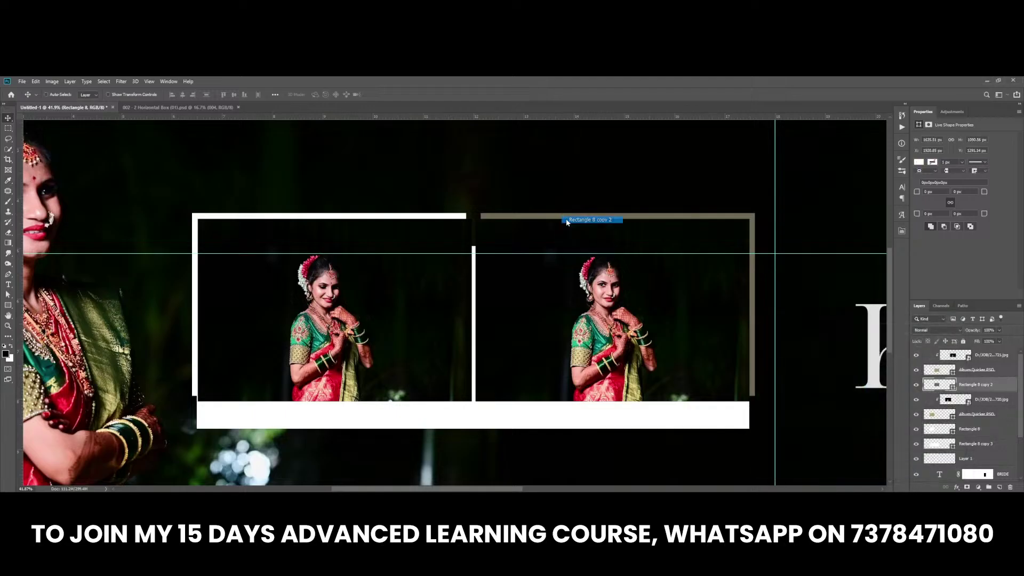
{"action": "double_click", "coordinate": [952, 385]}
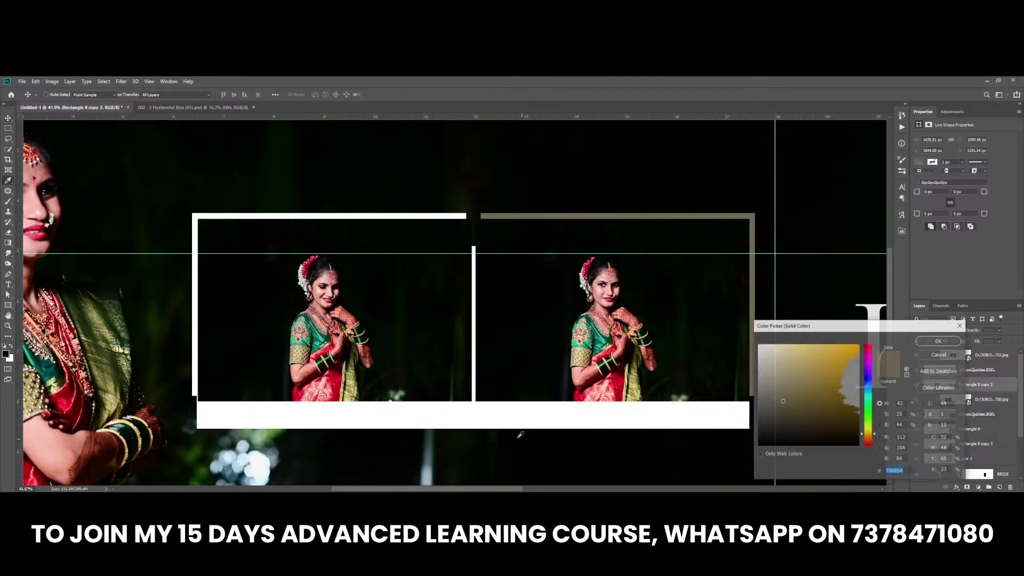
{"action": "left_click", "coordinate": [502, 413]}
{"action": "left_click", "coordinate": [938, 349]}
Thin the white border around the left photo, then select the right photo's layer
{"action": "right_click", "coordinate": [347, 308]}
{"action": "left_click", "coordinate": [347, 307]}
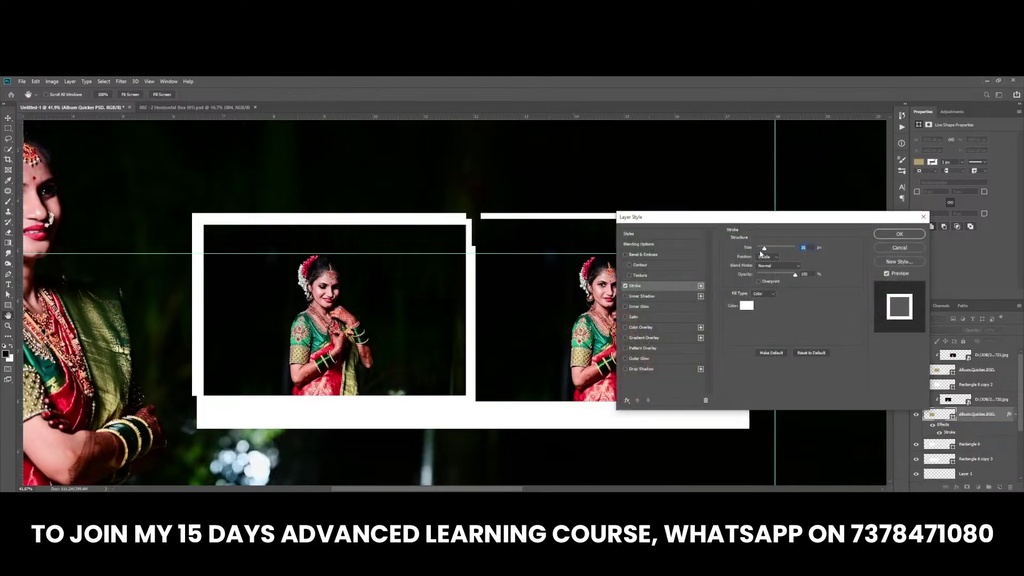
{"action": "left_click_drag", "start_coordinate": [761, 253], "coordinate": [759, 251]}
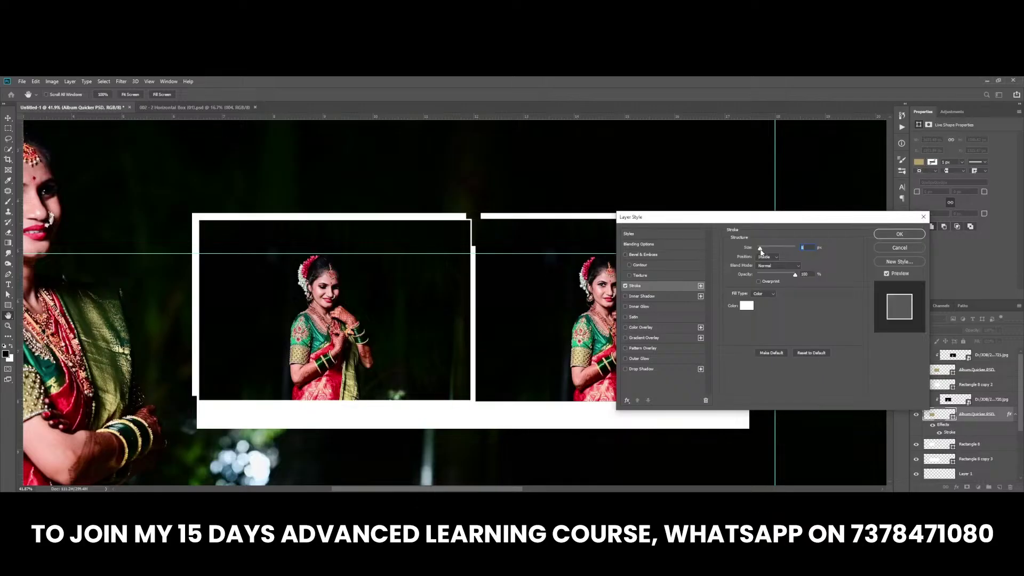
{"action": "key", "text": "Return"}
{"action": "right_click", "coordinate": [560, 299]}
{"action": "left_click", "coordinate": [574, 316]}
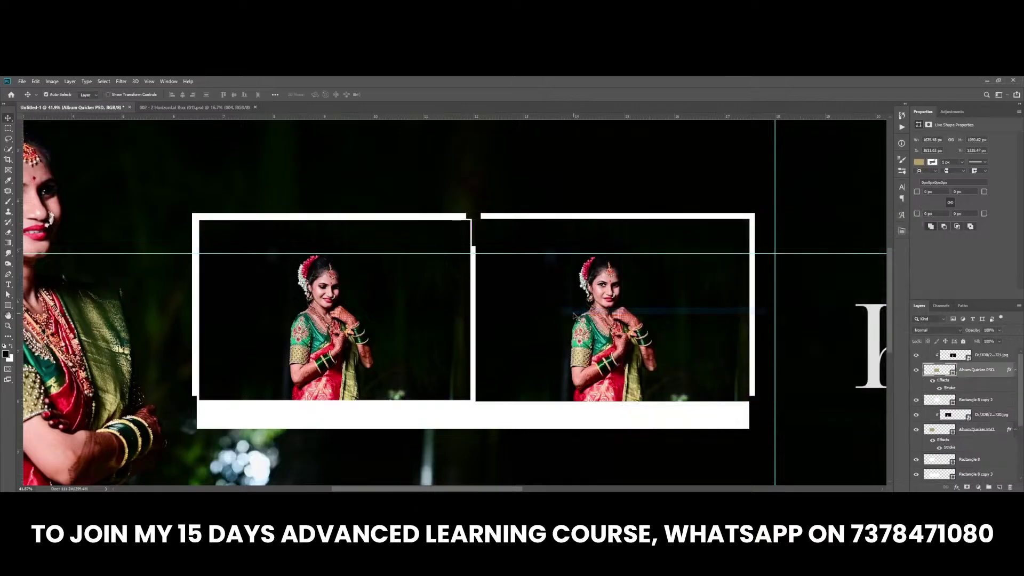
{"action": "scroll", "coordinate": [573, 315], "scroll_direction": "down", "scroll_amount": 1}
{"action": "scroll", "coordinate": [500, 274], "scroll_direction": "down", "scroll_amount": 4}
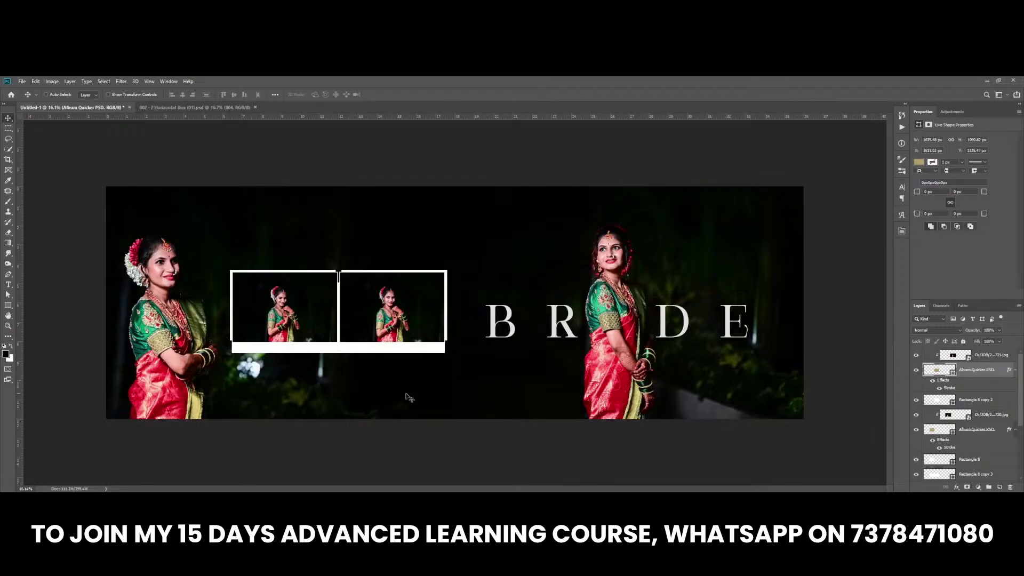
Stretch the white caption bar taller below the photos
{"action": "right_click", "coordinate": [347, 351]}
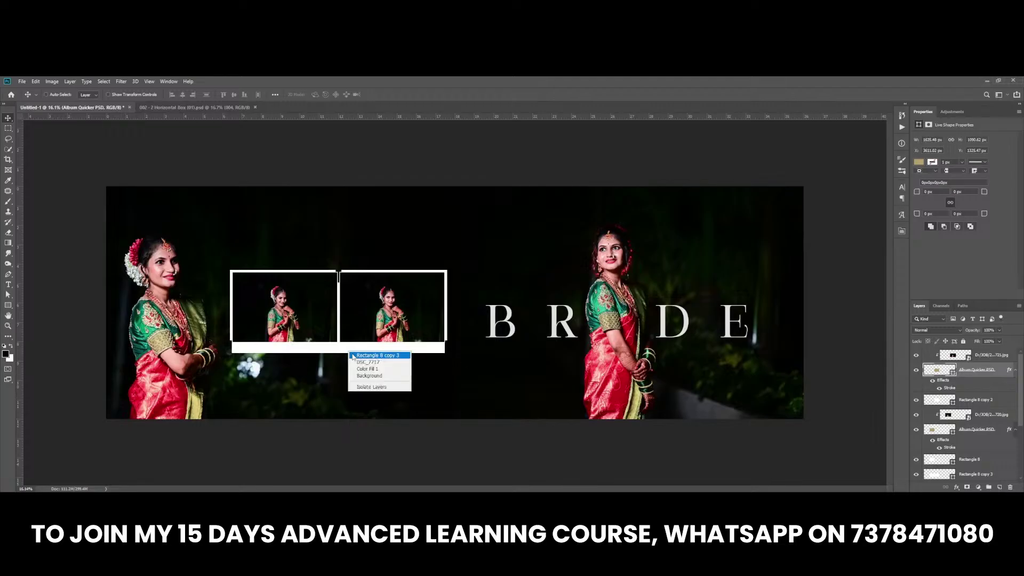
{"action": "right_click", "coordinate": [308, 346]}
{"action": "left_click", "coordinate": [342, 367]}
{"action": "key", "text": "ctrl+t"}
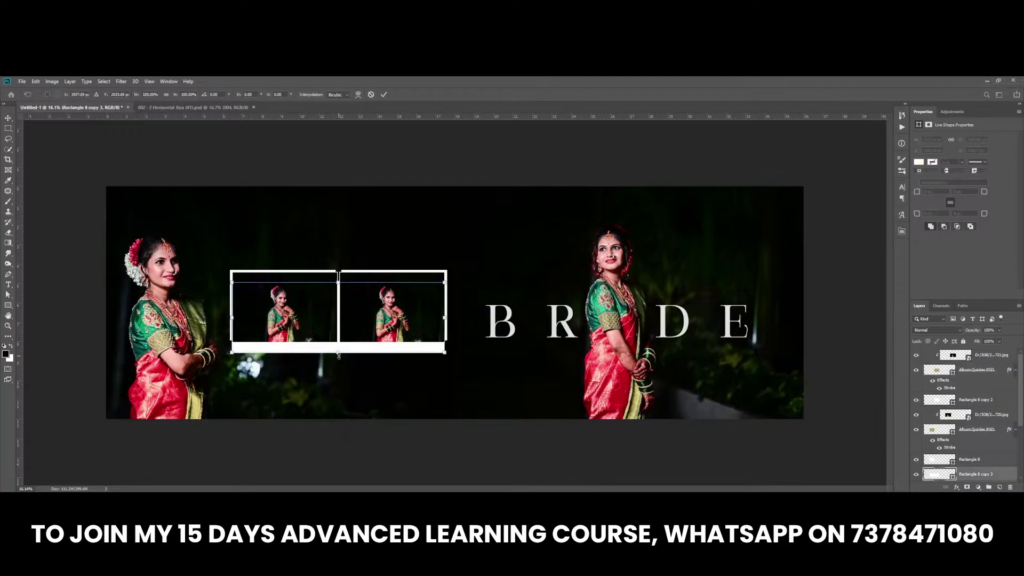
{"action": "left_click_drag", "start_coordinate": [338, 352], "coordinate": [339, 360]}
{"action": "key", "text": "Return"}
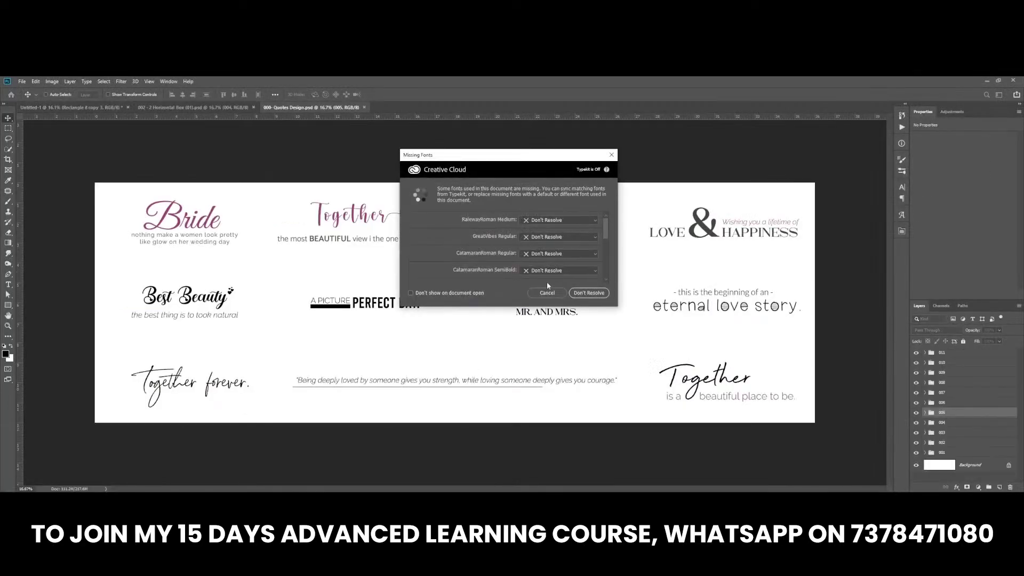
Carry the 'Being deeply loved' quote layer into the spread's white caption bar
{"action": "left_click", "coordinate": [576, 292]}
{"action": "right_click", "coordinate": [470, 381]}
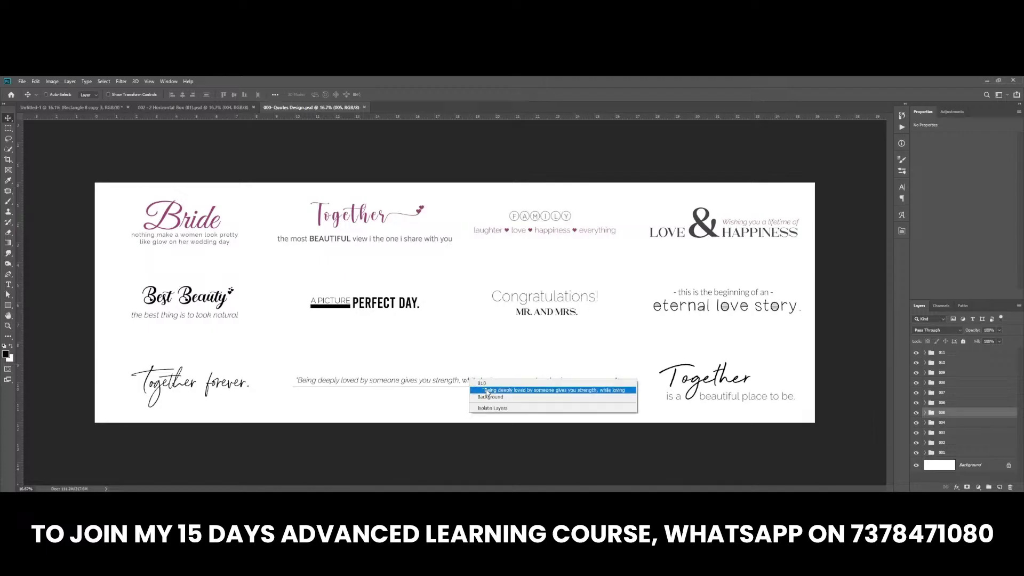
{"action": "left_click", "coordinate": [525, 389]}
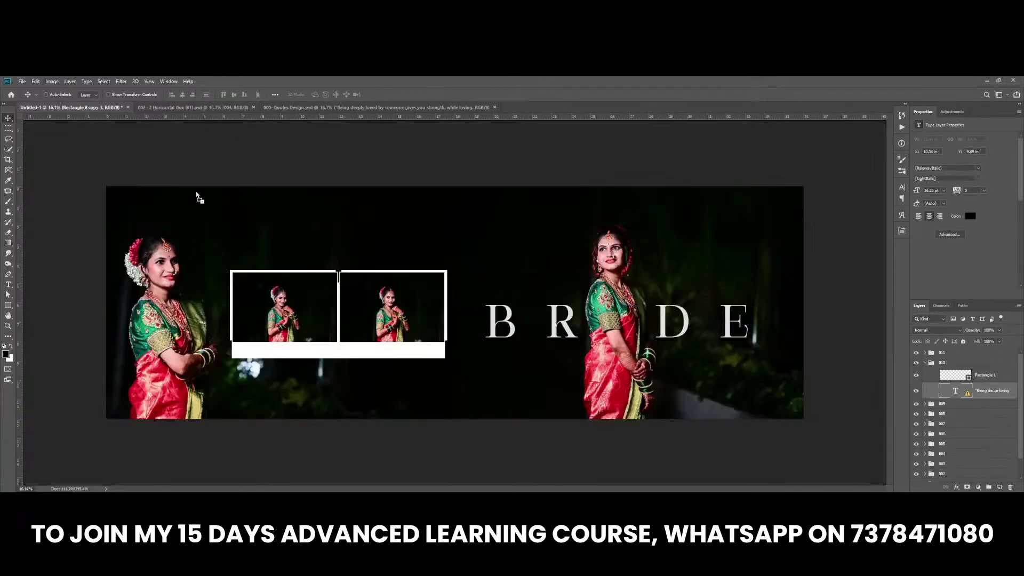
{"action": "left_click_drag", "start_coordinate": [153, 109], "coordinate": [337, 370]}
{"action": "scroll", "coordinate": [337, 371], "scroll_direction": "up", "scroll_amount": 3}
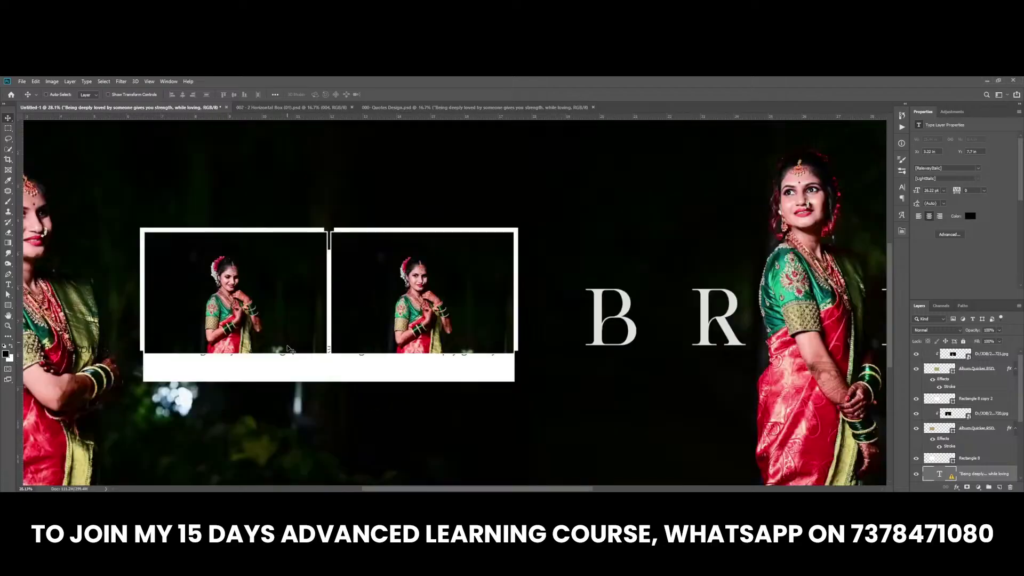
{"action": "left_click_drag", "start_coordinate": [408, 388], "coordinate": [507, 368]}
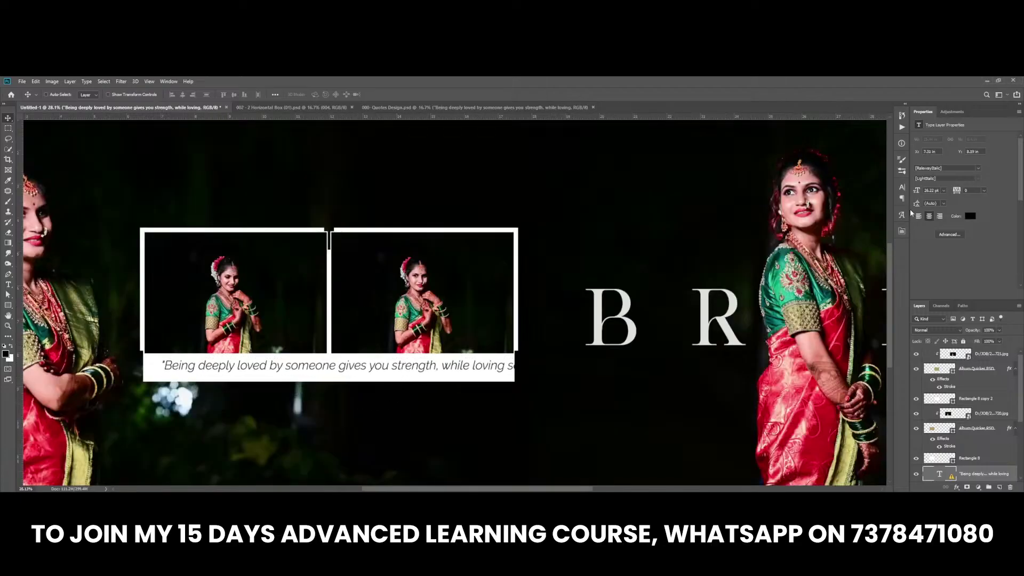
Scale the quote down to fit the caption bar, checking it against the guides
{"action": "left_click_drag", "start_coordinate": [917, 190], "coordinate": [916, 192]}
{"action": "left_click", "coordinate": [553, 260]}
{"action": "key", "text": "ctrl+t"}
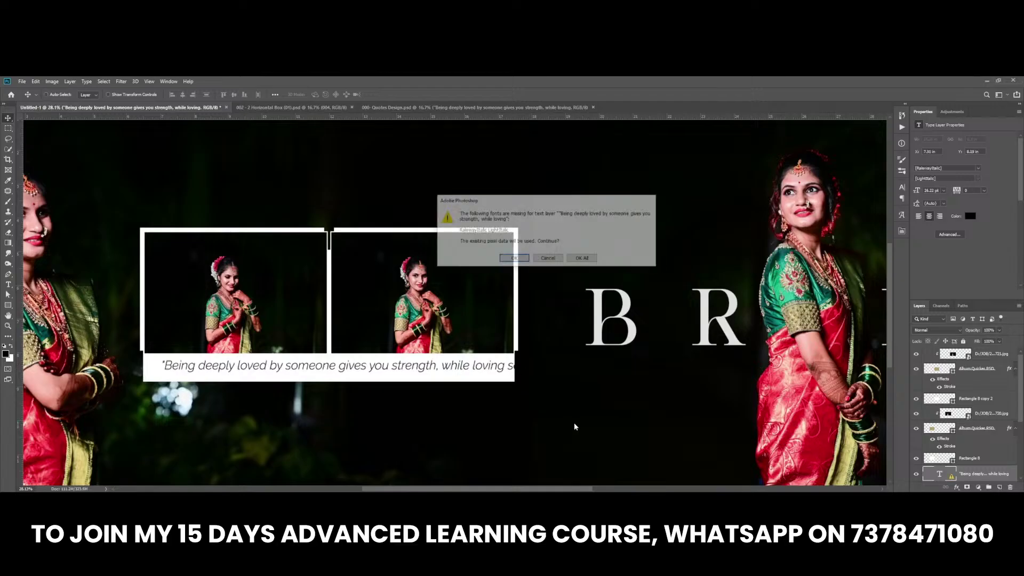
{"action": "left_click", "coordinate": [579, 259]}
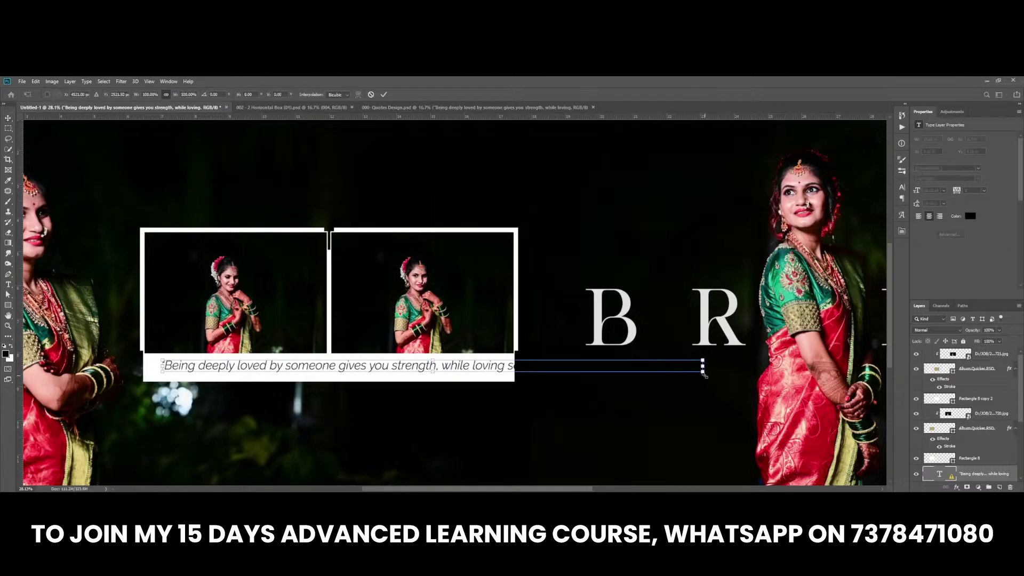
{"action": "left_click_drag", "start_coordinate": [704, 374], "coordinate": [500, 372]}
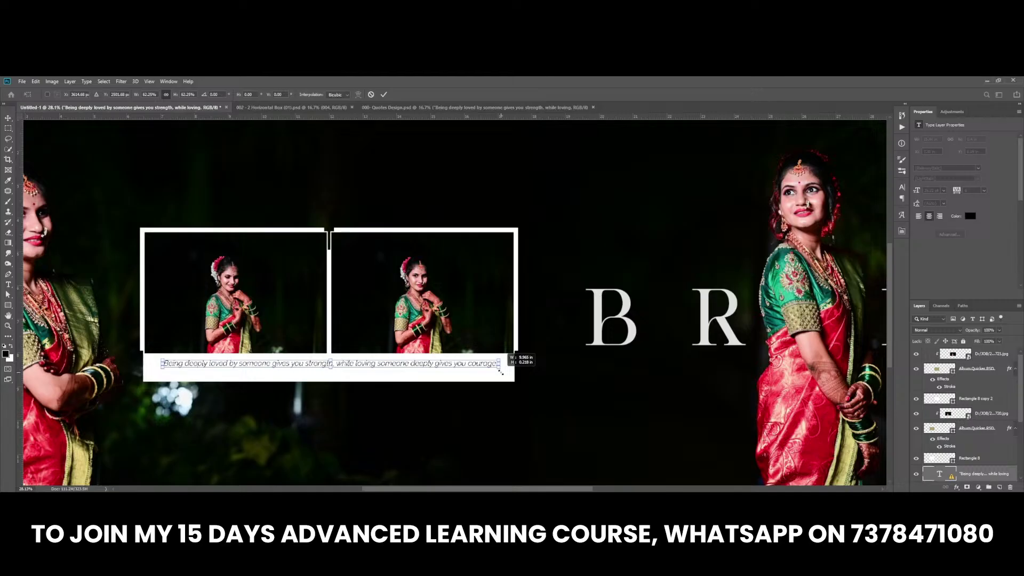
{"action": "key", "text": "Return"}
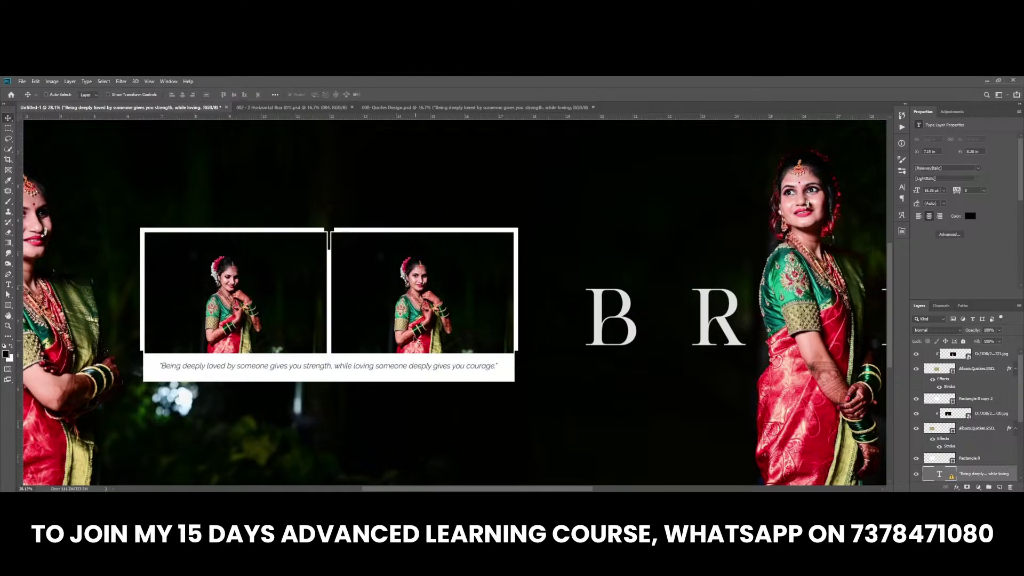
{"action": "scroll", "coordinate": [419, 339], "scroll_direction": "down", "scroll_amount": 3}
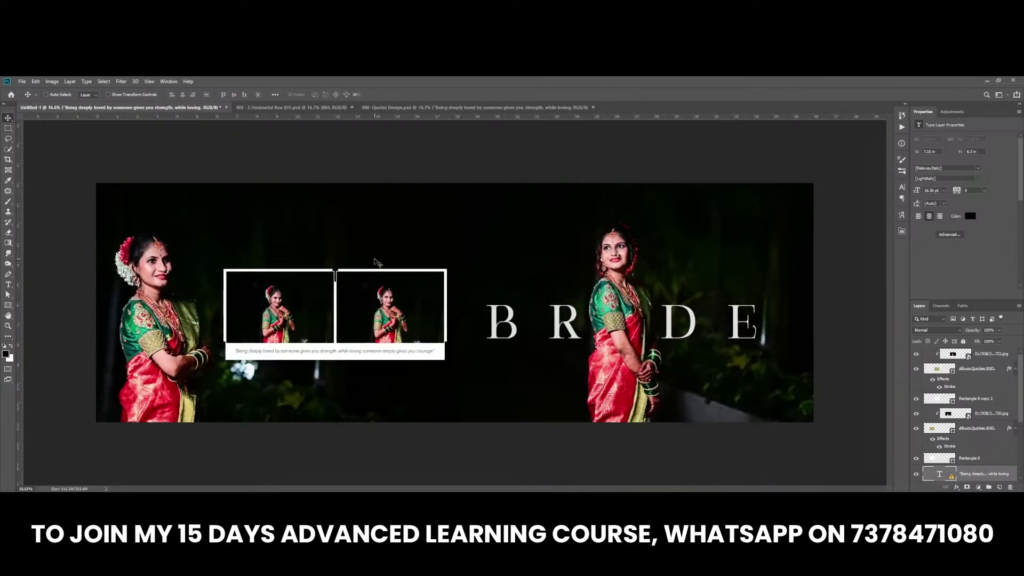
{"action": "key", "text": "ctrl+semicolon"}
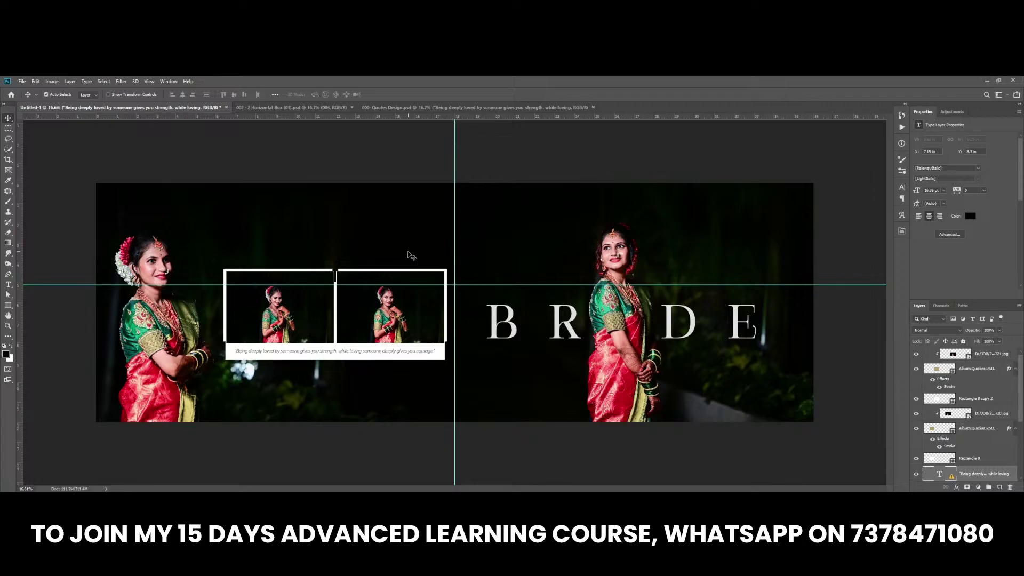
{"action": "key", "text": "ctrl+semicolon"}
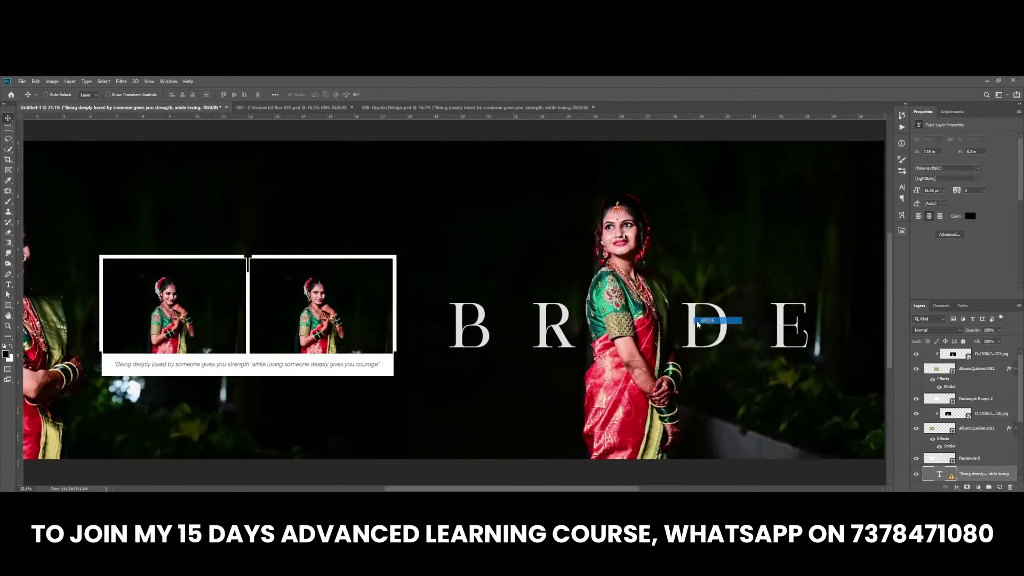
Duplicate the BRIDE title above the original, remove its mask and clear its letters
{"action": "left_click_drag", "start_coordinate": [684, 318], "coordinate": [600, 218]}
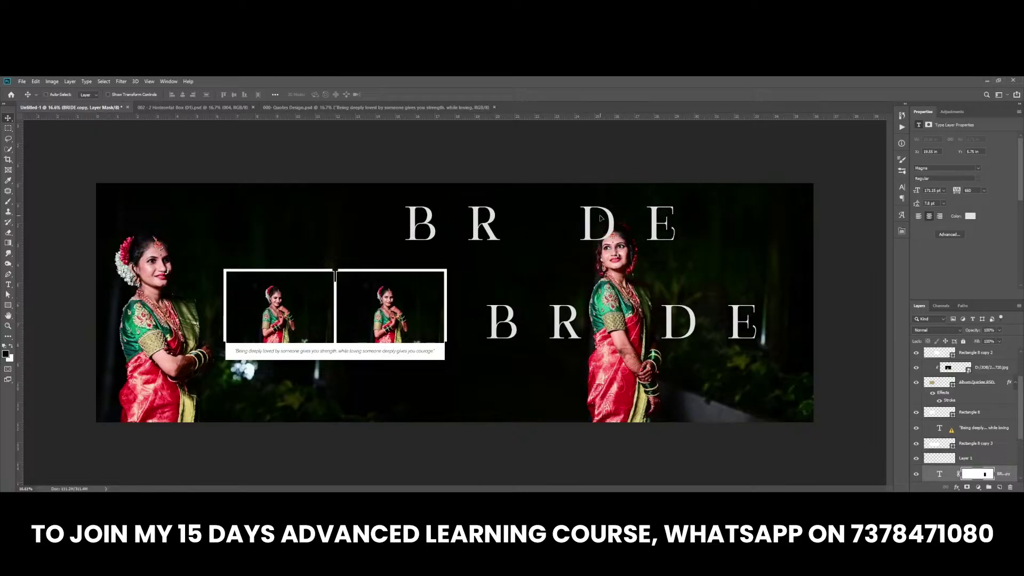
{"action": "right_click", "coordinate": [977, 476]}
{"action": "left_click", "coordinate": [970, 415]}
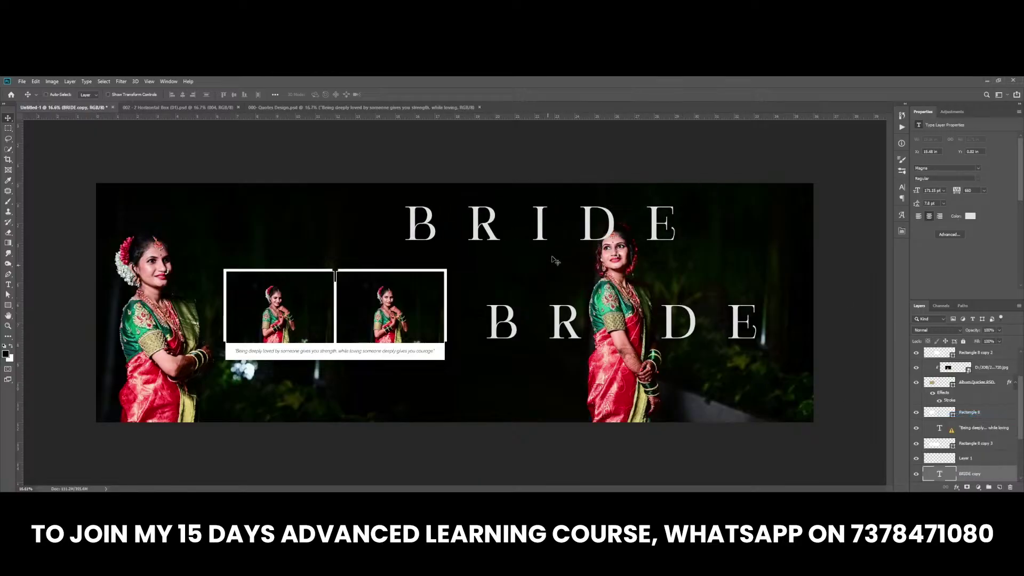
{"action": "key", "text": "t"}
{"action": "left_click", "coordinate": [539, 229]}
{"action": "key", "text": "ctrl+a"}
Type the name with tight letter spacing in the copied title layer
{"action": "type", "text": "A"}
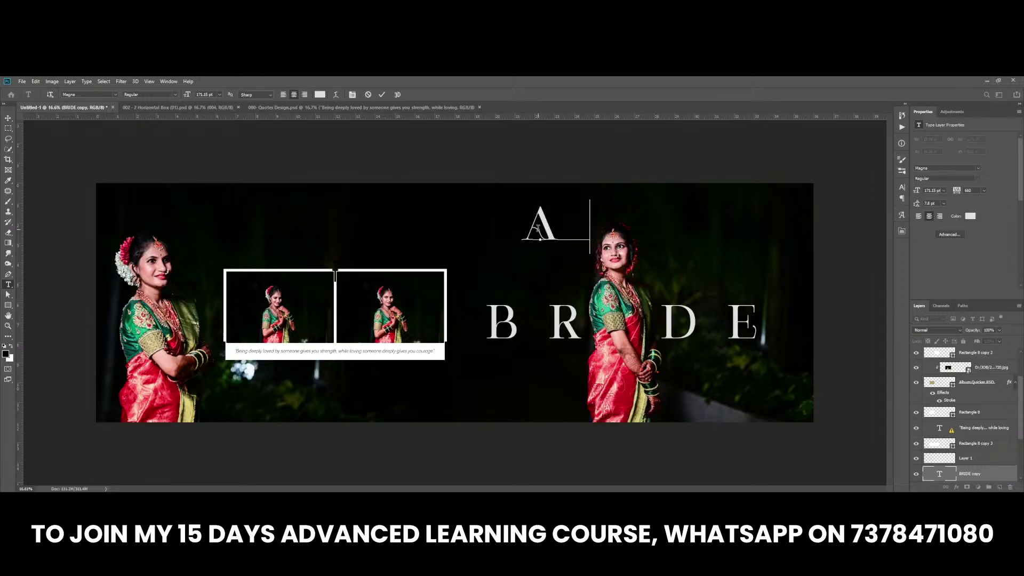
{"action": "type", "text": "s"}
{"action": "key", "text": "BackSpace"}
{"action": "left_click", "coordinate": [971, 190]}
{"action": "type", "text": "0"}
{"action": "key", "text": "Return"}
{"action": "type", "text": "shw"}
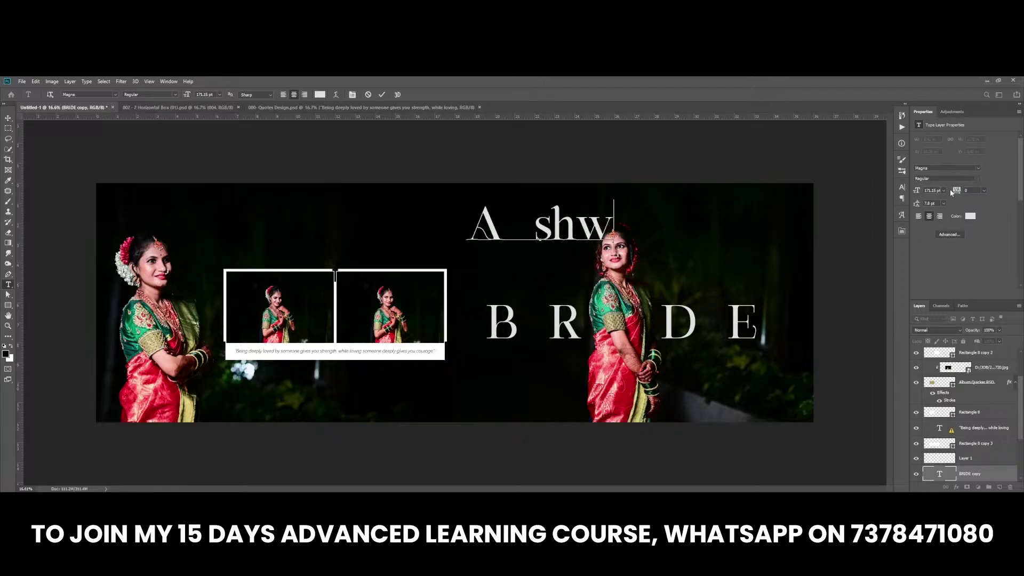
{"action": "type", "text": "ini"}
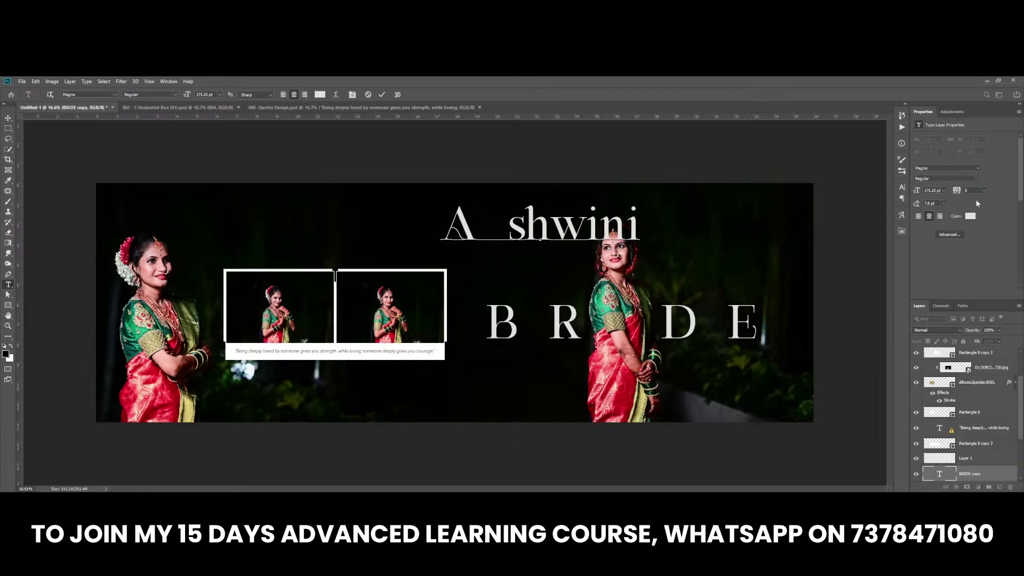
Correct the leading letters so the text reads 'Ashwini' and commit it
{"action": "left_click", "coordinate": [515, 234]}
{"action": "key", "text": "BackSpace"}
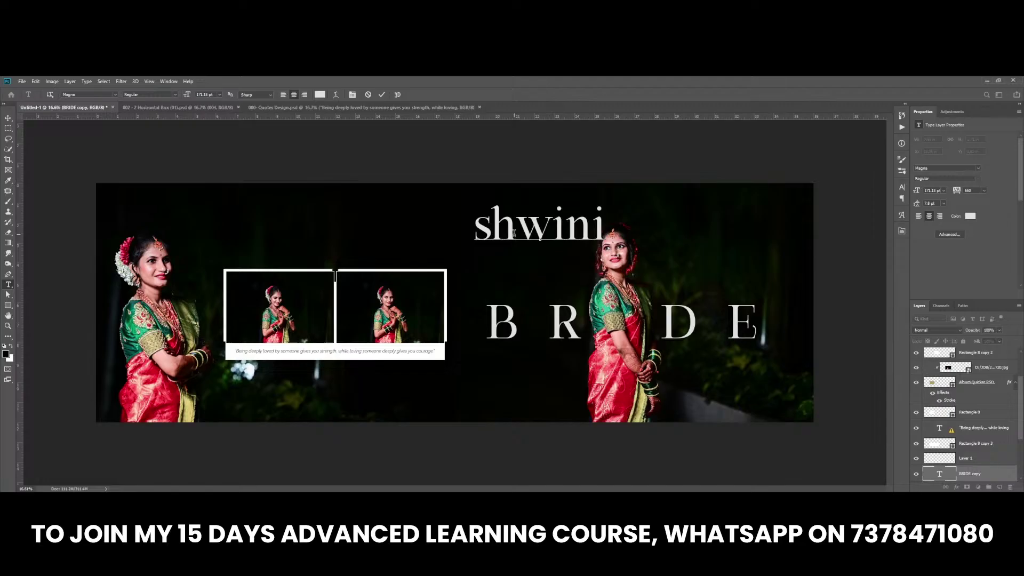
{"action": "type", "text": "A"}
{"action": "key", "text": "BackSpace"}
{"action": "key", "text": "Delete"}
{"action": "type", "text": "a"}
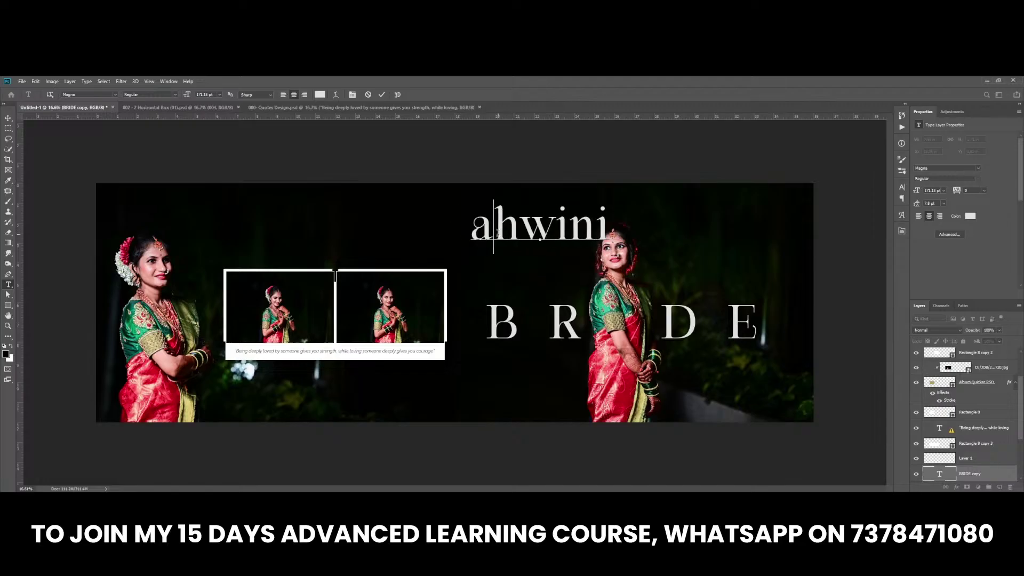
{"action": "key", "text": "BackSpace"}
{"action": "type", "text": "As"}
{"action": "key", "text": "ctrl+Return"}
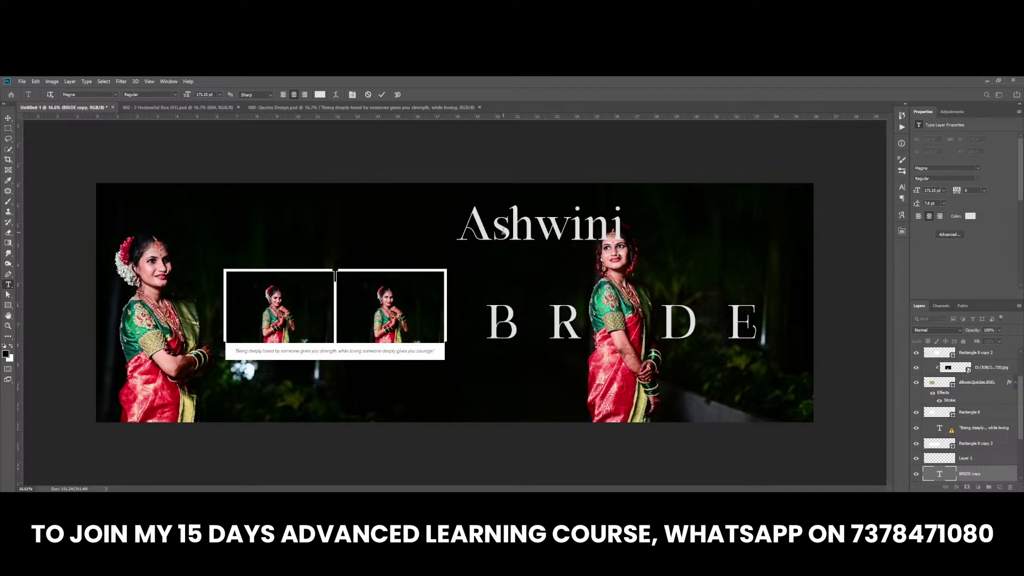
Move Ashwini to the upper right and reduce its font size
{"action": "key", "text": "v"}
{"action": "left_click_drag", "start_coordinate": [520, 233], "coordinate": [698, 254]}
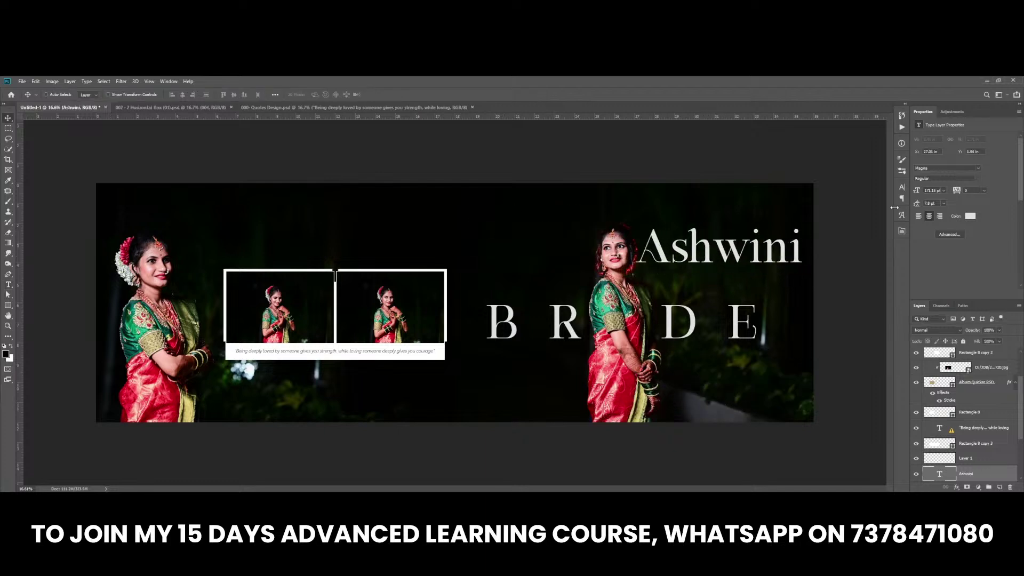
{"action": "left_click_drag", "start_coordinate": [919, 190], "coordinate": [911, 191]}
Apply the GardenParty font to the Ashwini text
{"action": "left_click", "coordinate": [978, 168]}
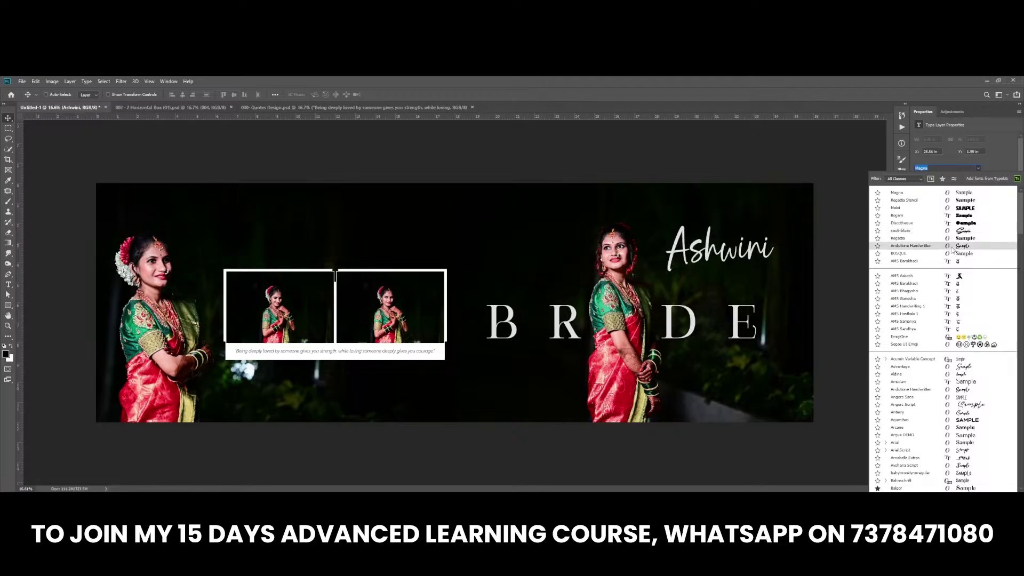
{"action": "scroll", "coordinate": [951, 249], "scroll_direction": "down", "scroll_amount": 2}
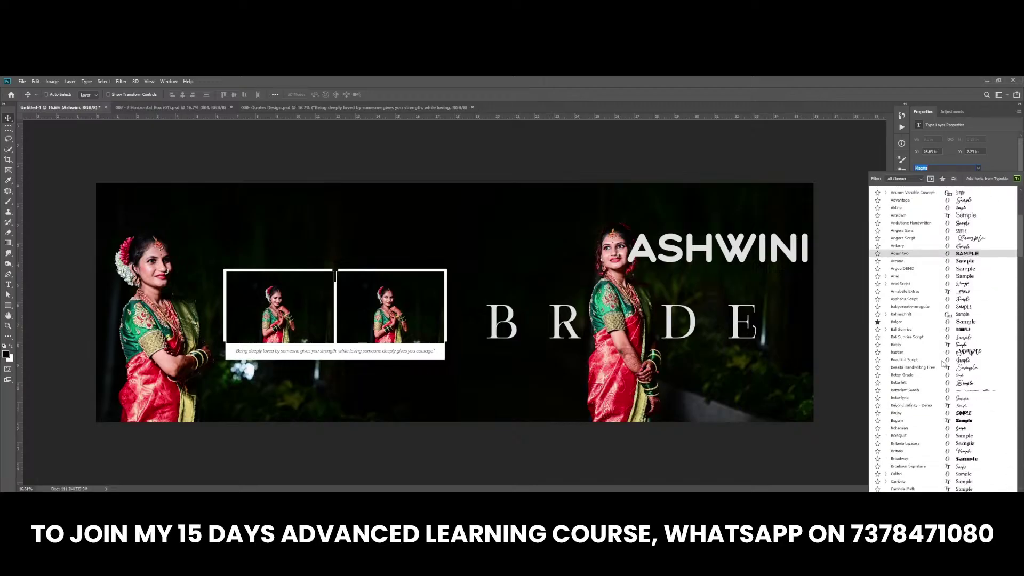
{"action": "scroll", "coordinate": [968, 386], "scroll_direction": "down", "scroll_amount": 5}
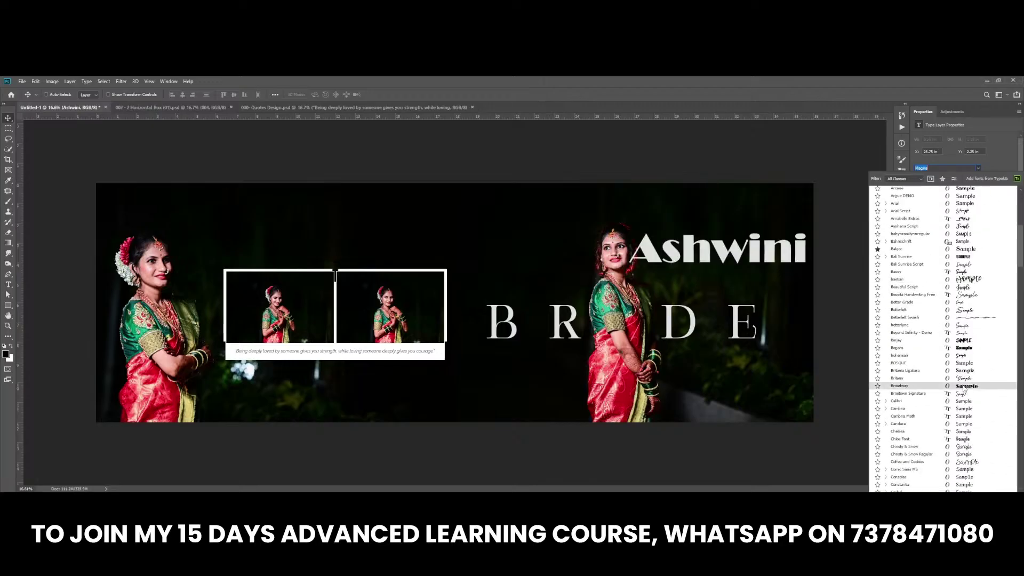
{"action": "scroll", "coordinate": [959, 379], "scroll_direction": "down", "scroll_amount": 2}
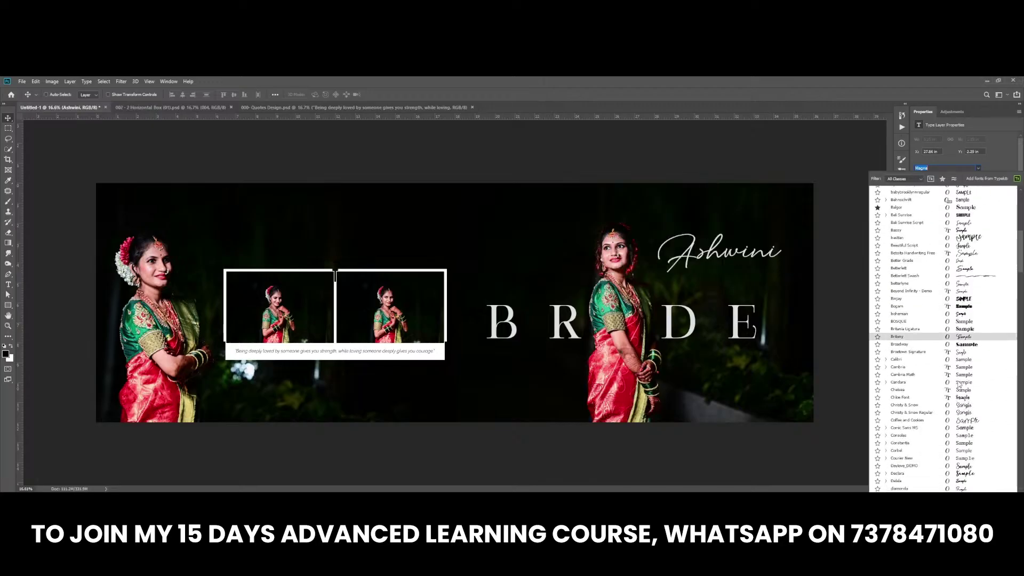
{"action": "scroll", "coordinate": [958, 381], "scroll_direction": "down", "scroll_amount": 3}
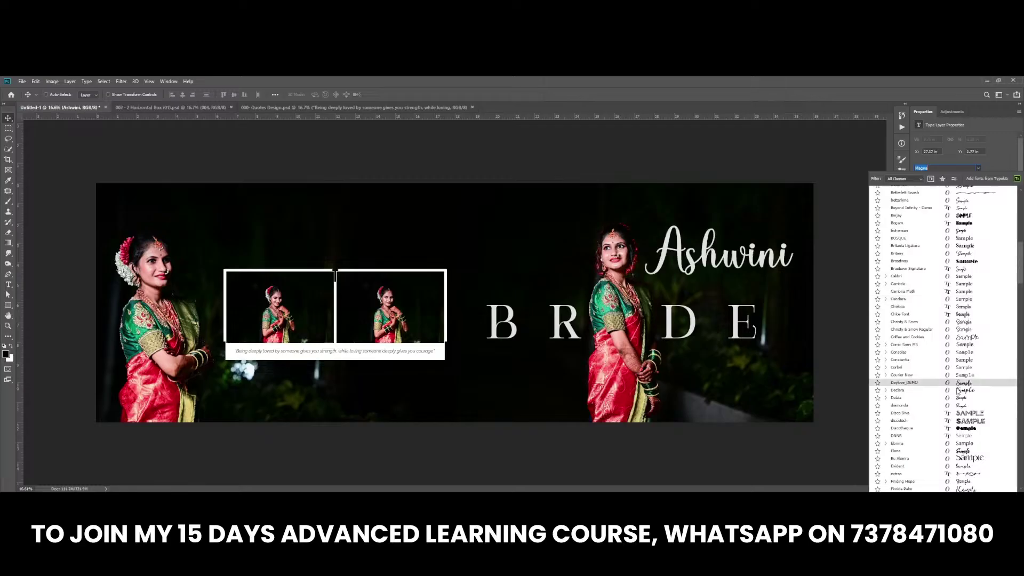
{"action": "scroll", "coordinate": [958, 393], "scroll_direction": "down", "scroll_amount": 2}
{"action": "scroll", "coordinate": [953, 384], "scroll_direction": "down", "scroll_amount": 2}
{"action": "scroll", "coordinate": [954, 357], "scroll_direction": "down", "scroll_amount": 2}
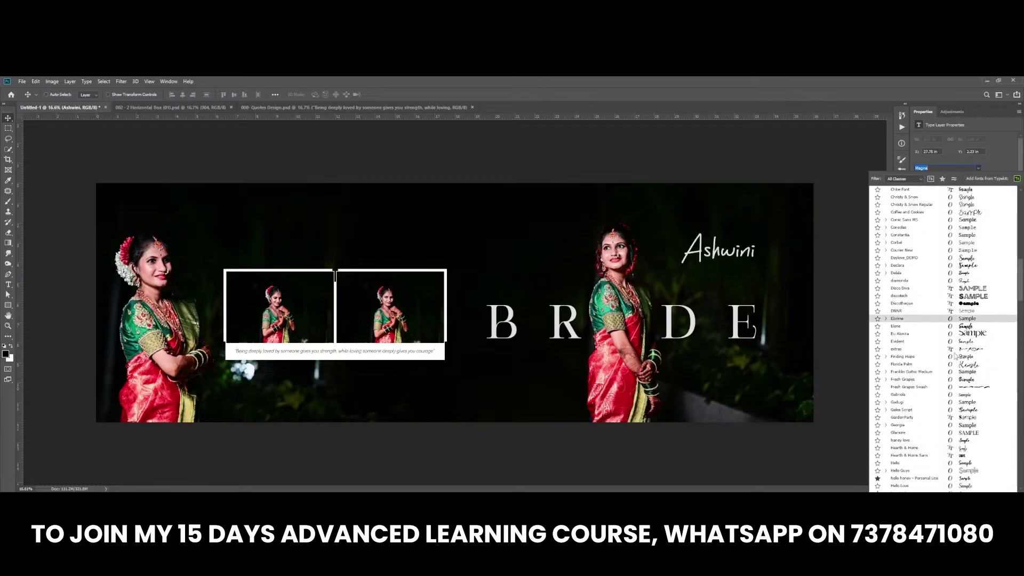
{"action": "scroll", "coordinate": [957, 352], "scroll_direction": "down", "scroll_amount": 3}
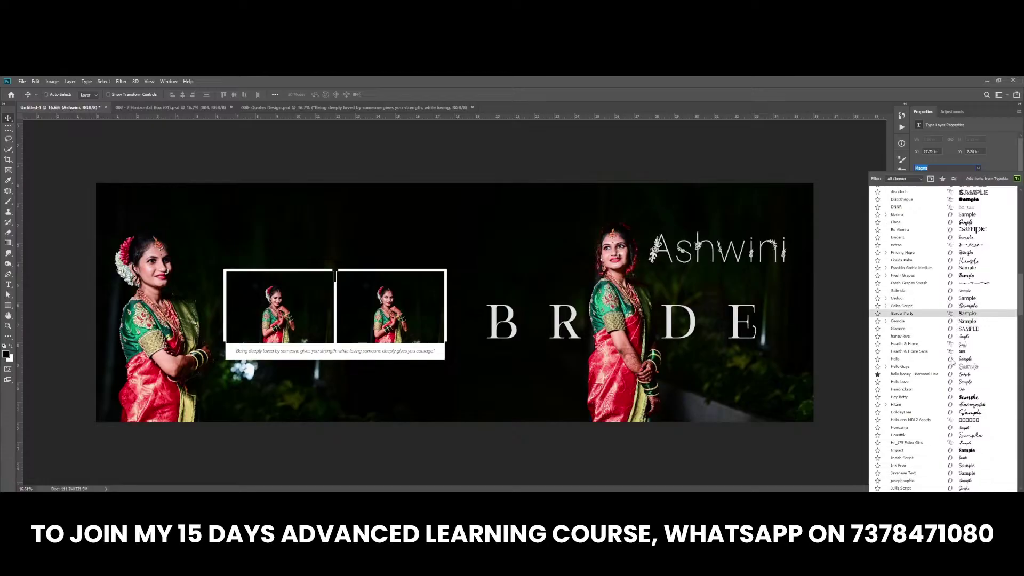
{"action": "scroll", "coordinate": [952, 360], "scroll_direction": "down", "scroll_amount": 2}
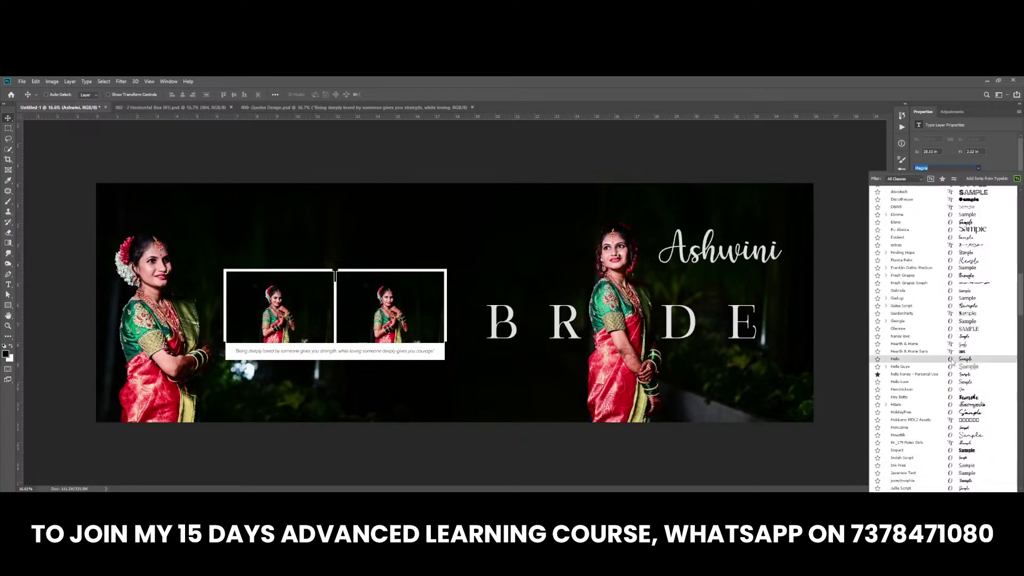
{"action": "left_click", "coordinate": [956, 315]}
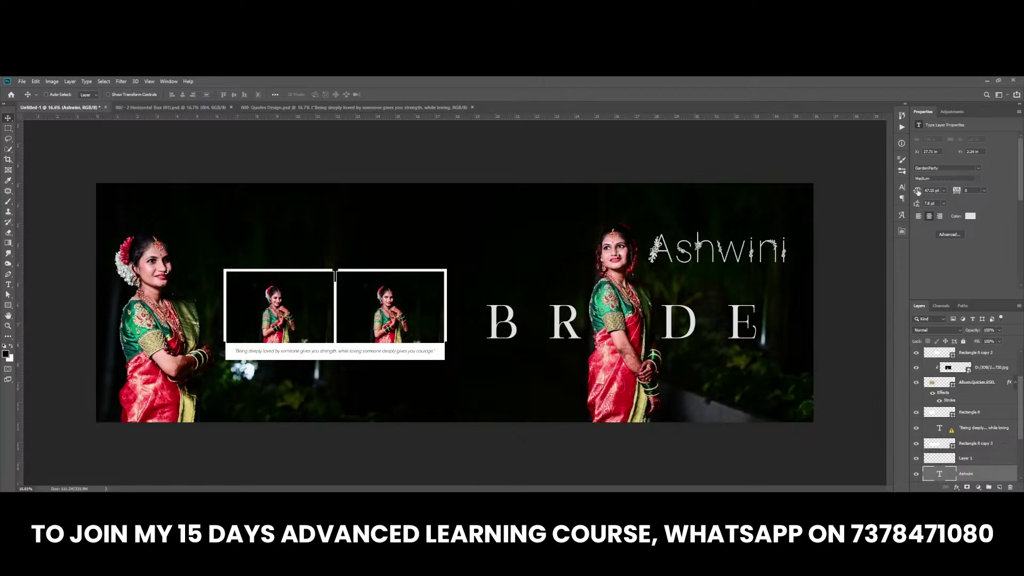
Shrink Ashwini to 75.15 pt and move it beneath BRIDE
{"action": "left_click_drag", "start_coordinate": [918, 192], "coordinate": [900, 188]}
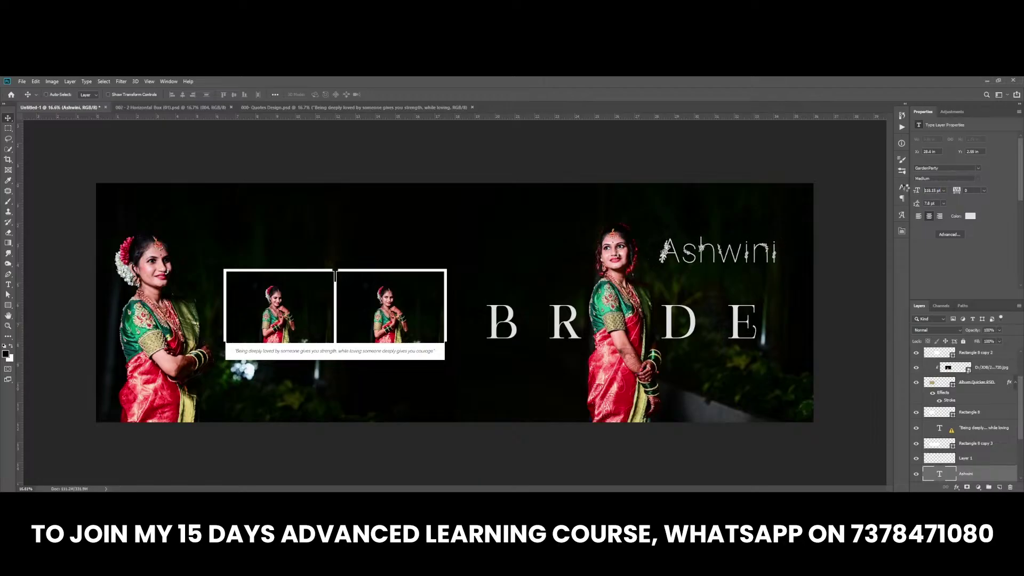
{"action": "scroll", "coordinate": [407, 333], "scroll_direction": "up", "scroll_amount": 2}
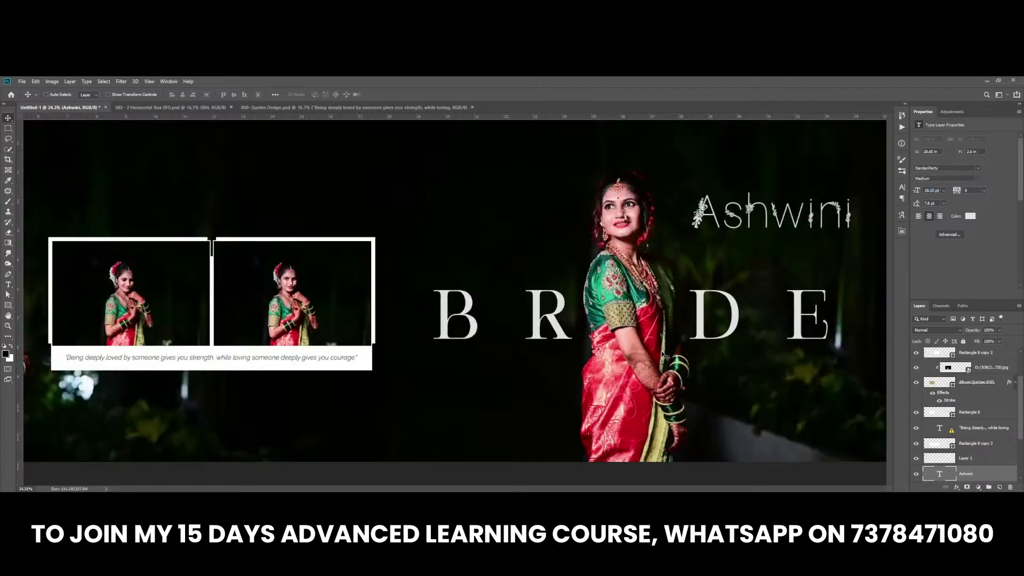
{"action": "left_click_drag", "start_coordinate": [776, 232], "coordinate": [778, 374]}
{"action": "scroll", "coordinate": [852, 265], "scroll_direction": "up", "scroll_amount": 2}
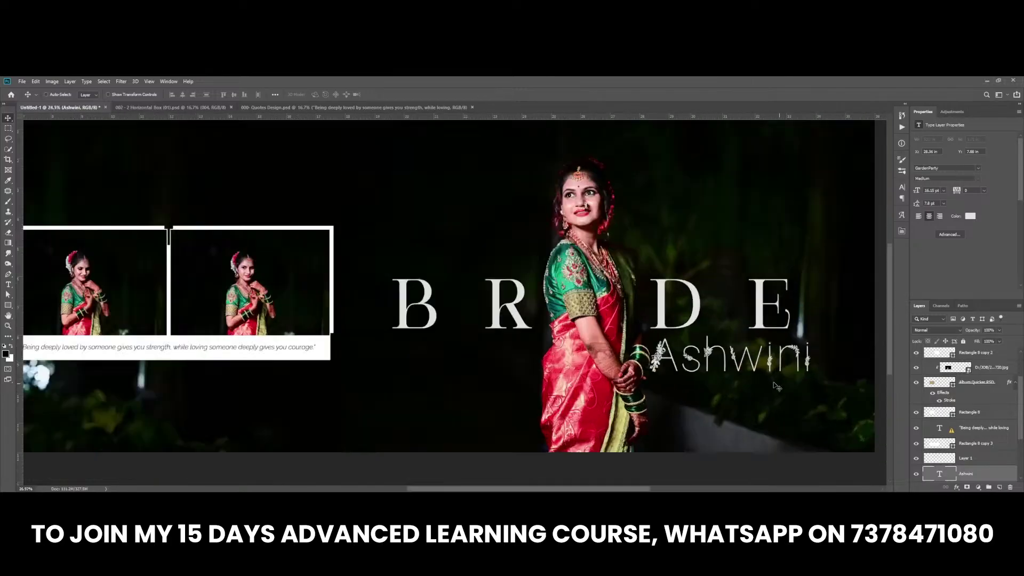
{"action": "left_click_drag", "start_coordinate": [917, 195], "coordinate": [903, 192]}
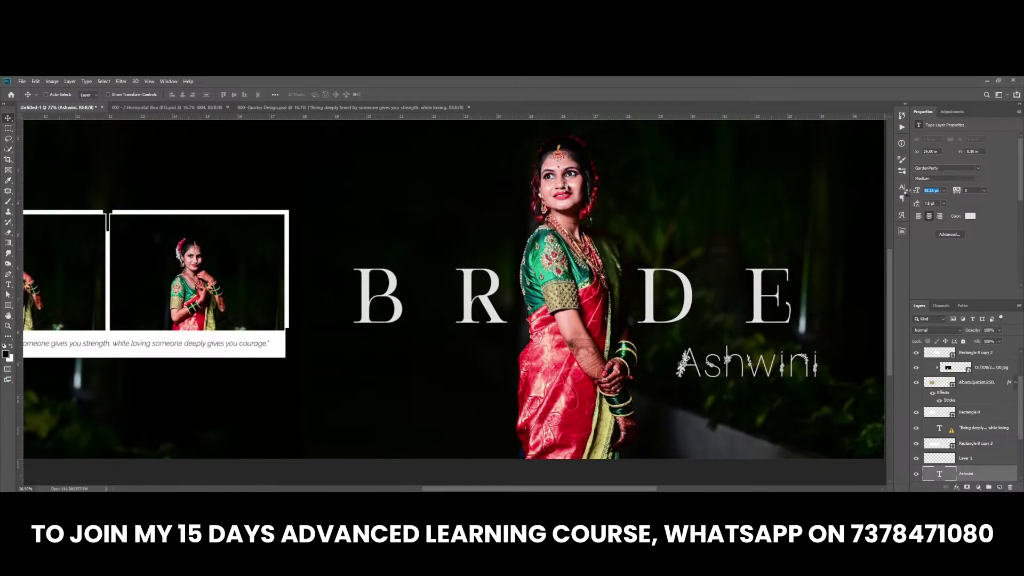
{"action": "left_click_drag", "start_coordinate": [791, 388], "coordinate": [762, 363]}
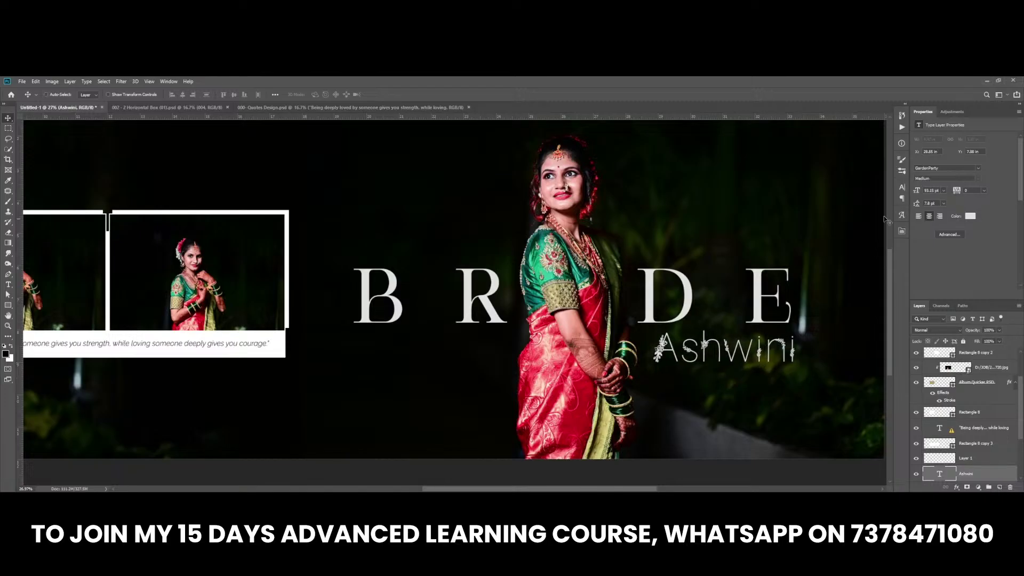
{"action": "key", "text": "Down"}
{"action": "key", "text": "Down"}
{"action": "key", "text": "Down"}
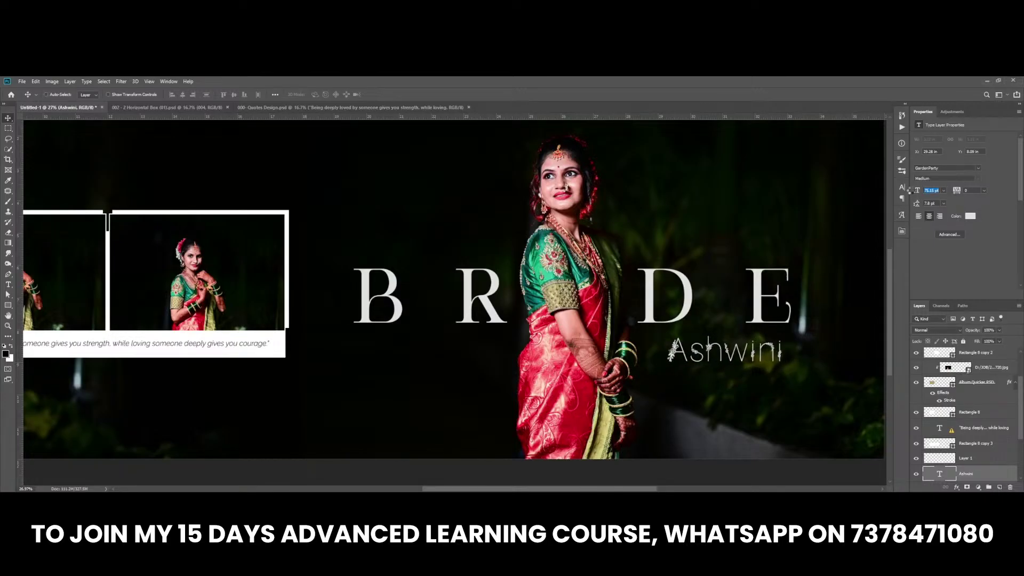
Nudge Ashwini into place under BRIDE's right end and check alignment with guides
{"action": "scroll", "coordinate": [729, 363], "scroll_direction": "down", "scroll_amount": 4}
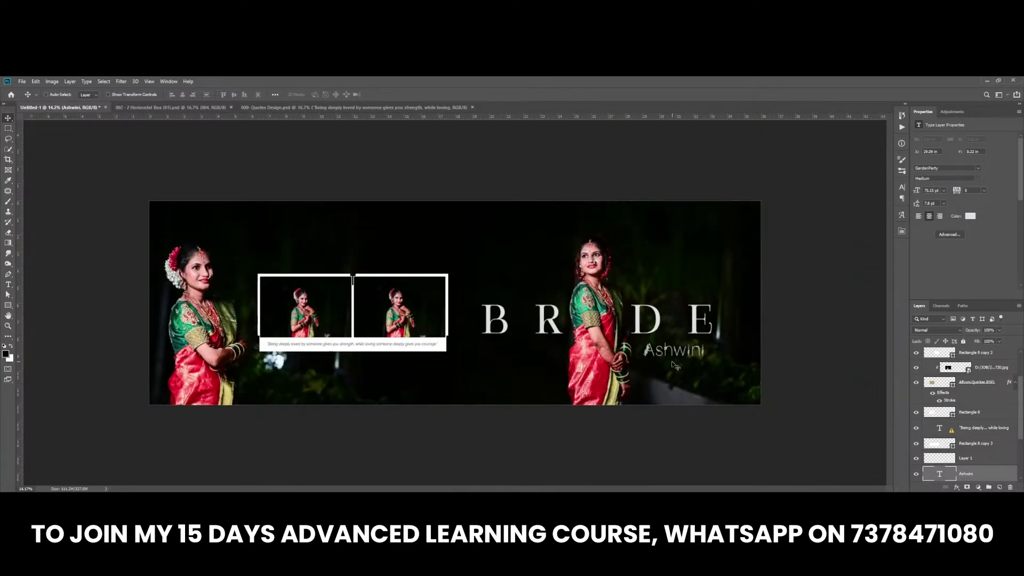
{"action": "left_click_drag", "start_coordinate": [672, 365], "coordinate": [685, 371]}
{"action": "key", "text": "Up"}
{"action": "key", "text": "Up"}
{"action": "key", "text": "Up"}
{"action": "key", "text": "Up"}
{"action": "key", "text": "Up"}
{"action": "key", "text": "Up"}
{"action": "scroll", "coordinate": [393, 283], "scroll_direction": "up", "scroll_amount": 1}
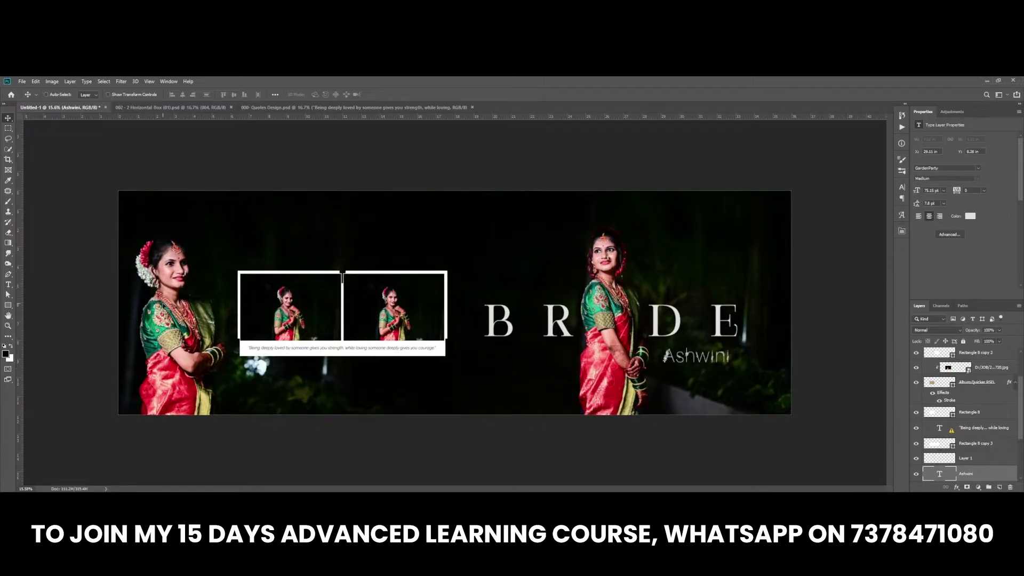
{"action": "scroll", "coordinate": [261, 383], "scroll_direction": "up", "scroll_amount": 2}
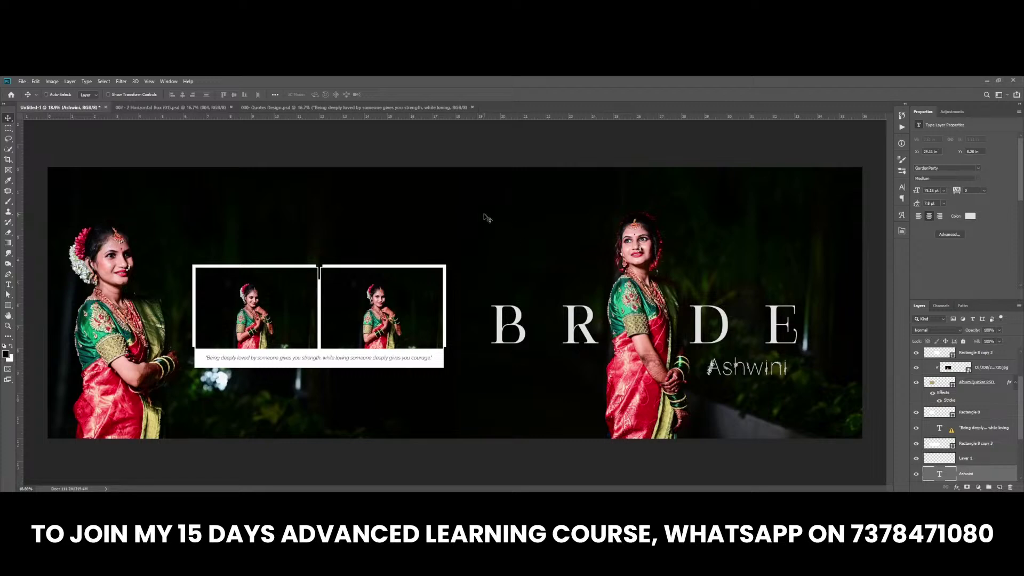
{"action": "key", "text": "ctrl+semicolon"}
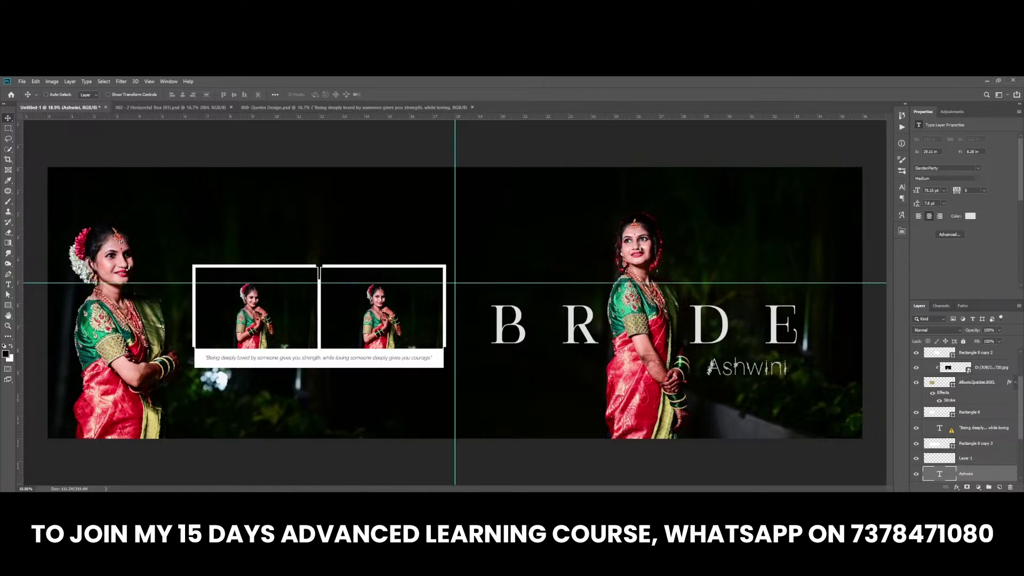
Browse the overlay folders in File Explorer, starting with Overlays-1
{"action": "key", "text": "super+e"}
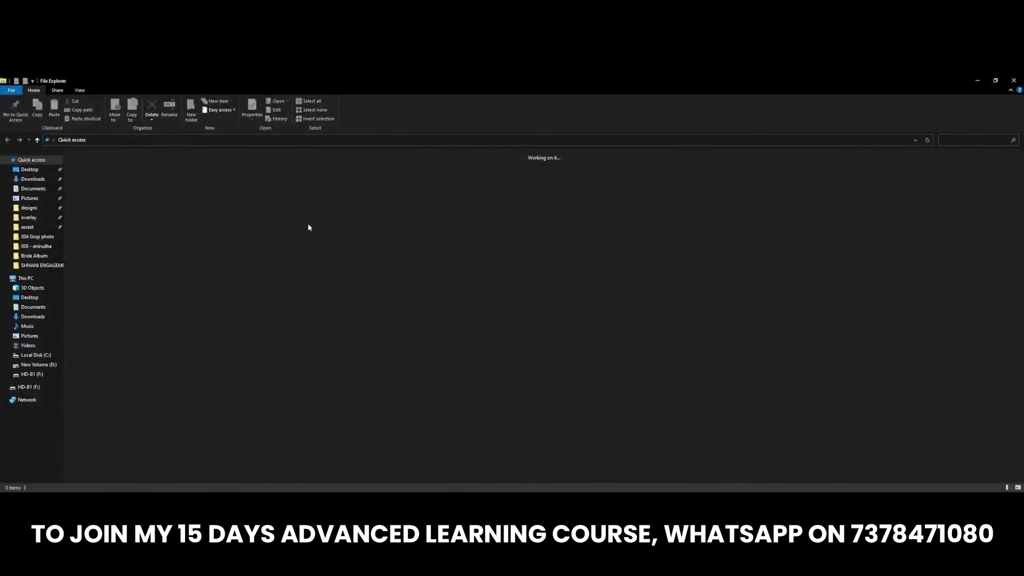
{"action": "left_click", "coordinate": [28, 219]}
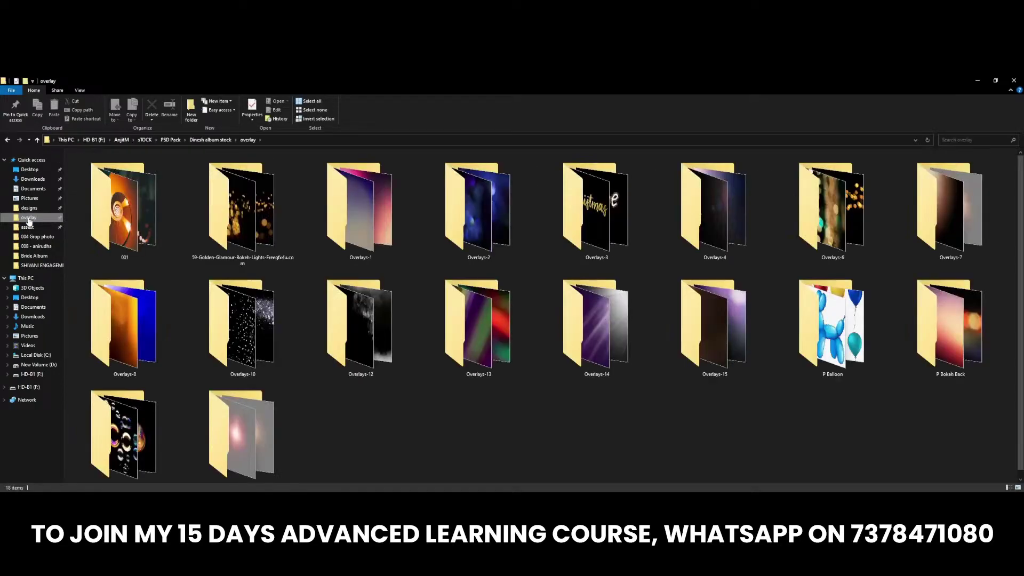
{"action": "left_click", "coordinate": [614, 223]}
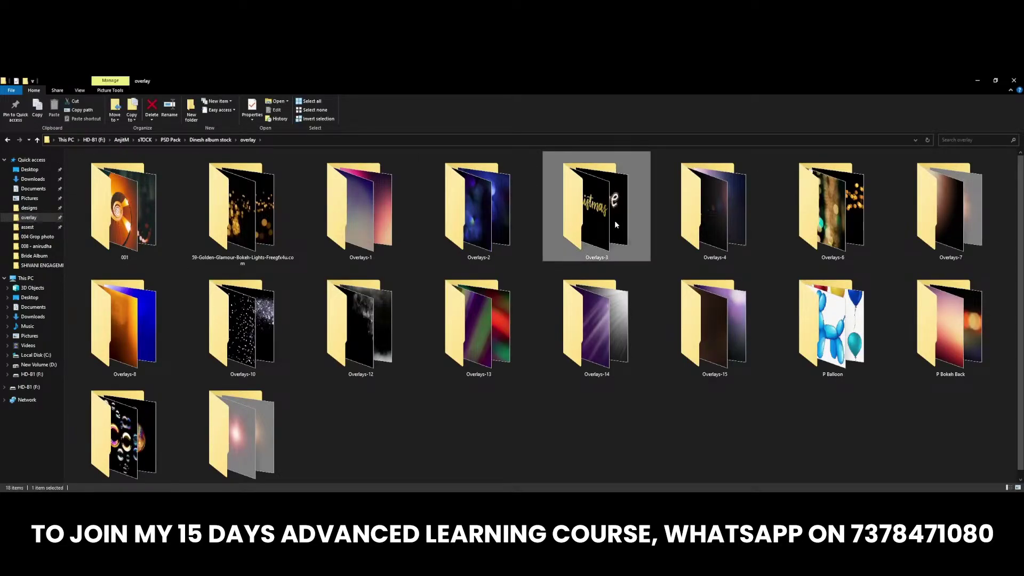
{"action": "double_click", "coordinate": [366, 207]}
{"action": "scroll", "coordinate": [478, 224], "scroll_direction": "down", "scroll_amount": 5}
{"action": "key", "text": "alt+Left"}
{"action": "double_click", "coordinate": [595, 267]}
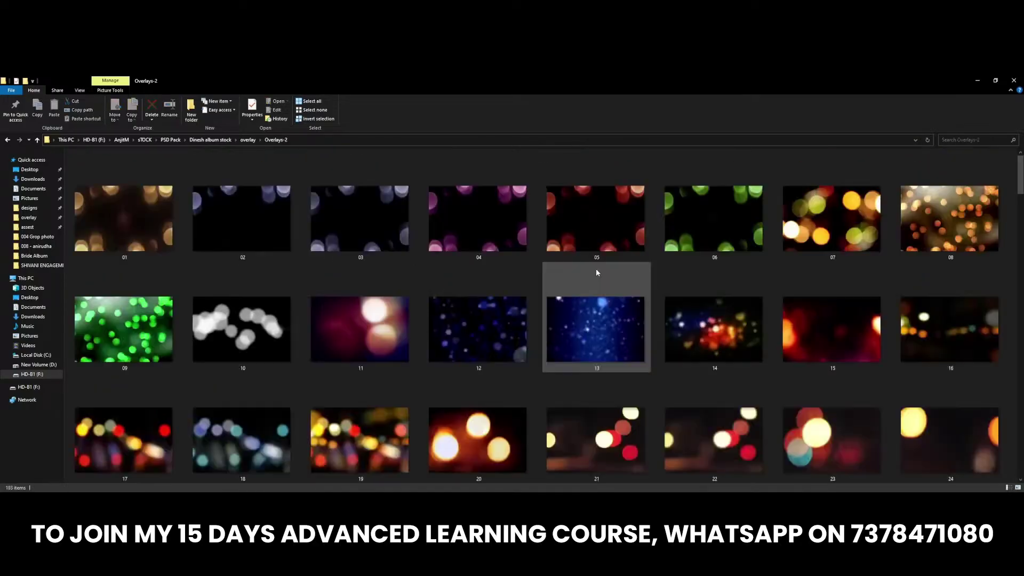
{"action": "key", "text": "alt+Left"}
{"action": "double_click", "coordinate": [609, 264]}
{"action": "key", "text": "alt+Left"}
Open Overlays-7 and drag the Rosy Glow - Screen image into the spread
{"action": "key", "text": "Right"}
{"action": "key", "text": "Return"}
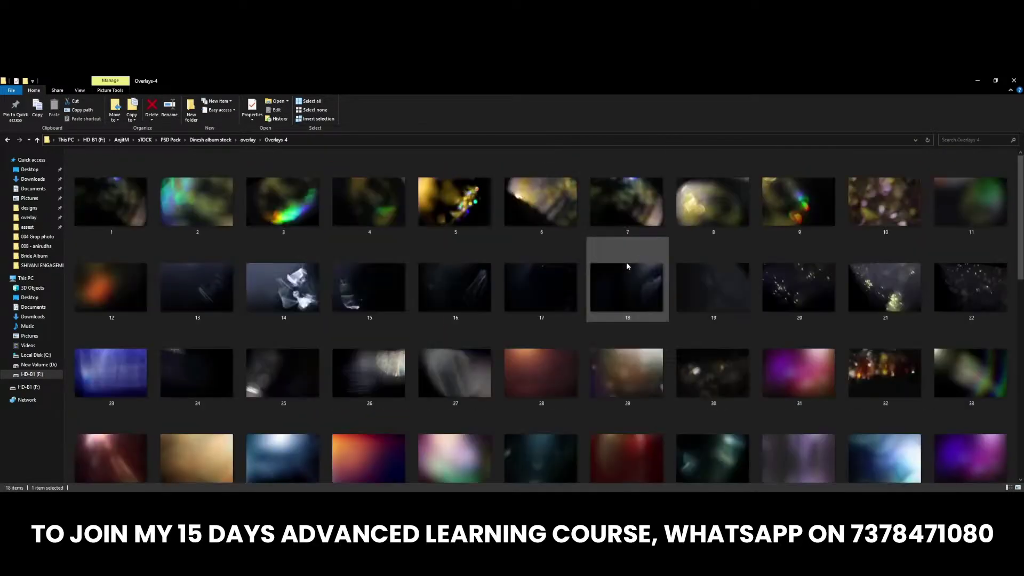
{"action": "key", "text": "alt+Left"}
{"action": "key", "text": "Right"}
{"action": "key", "text": "Right"}
{"action": "key", "text": "Return"}
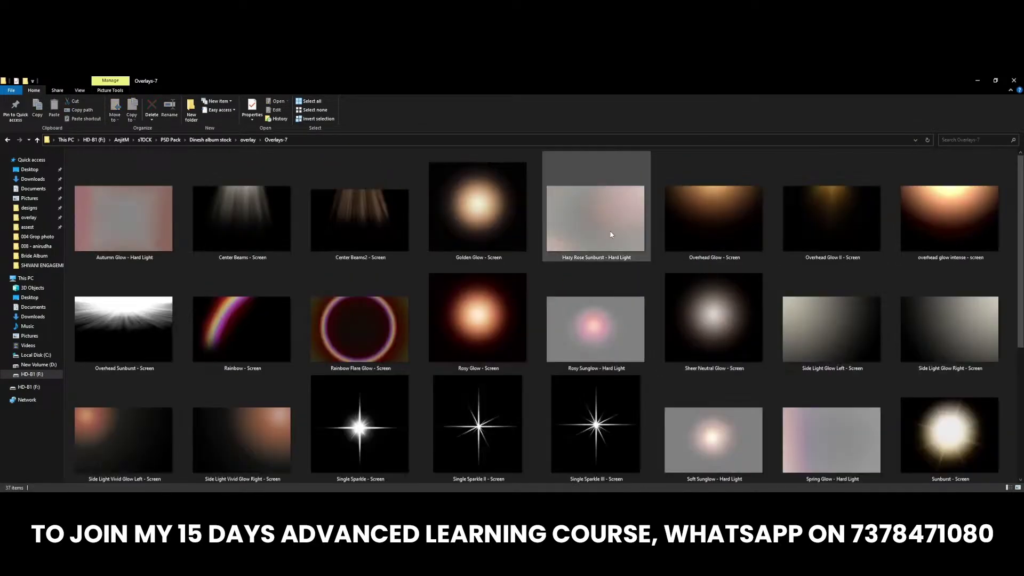
{"action": "left_click", "coordinate": [488, 333]}
{"action": "left_click_drag", "start_coordinate": [485, 341], "coordinate": [369, 263]}
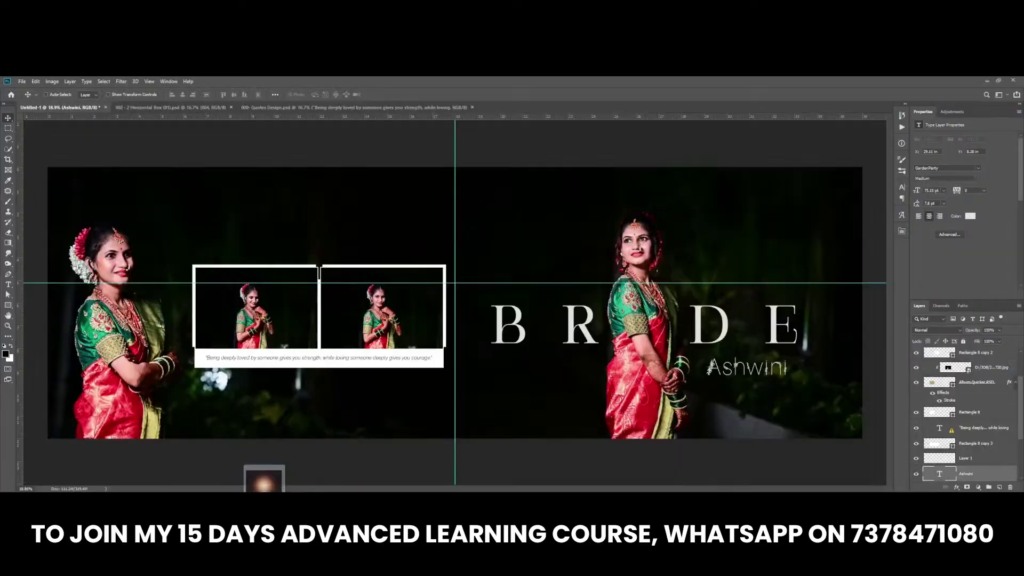
Commit the Rosy Glow overlay, try Lighten blending, and move it onto the B
{"action": "key", "text": "Return"}
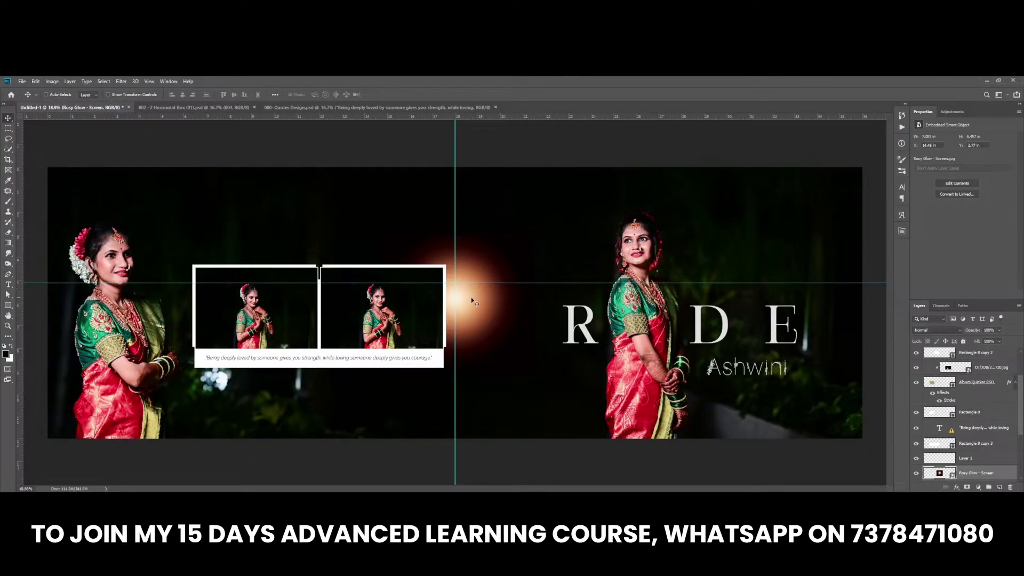
{"action": "mouse_move", "coordinate": [483, 313]}
{"action": "left_mouse_down"}
{"action": "mouse_move", "coordinate": [658, 334]}
{"action": "mouse_move", "coordinate": [629, 335]}
{"action": "left_mouse_up"}
{"action": "left_click", "coordinate": [938, 330]}
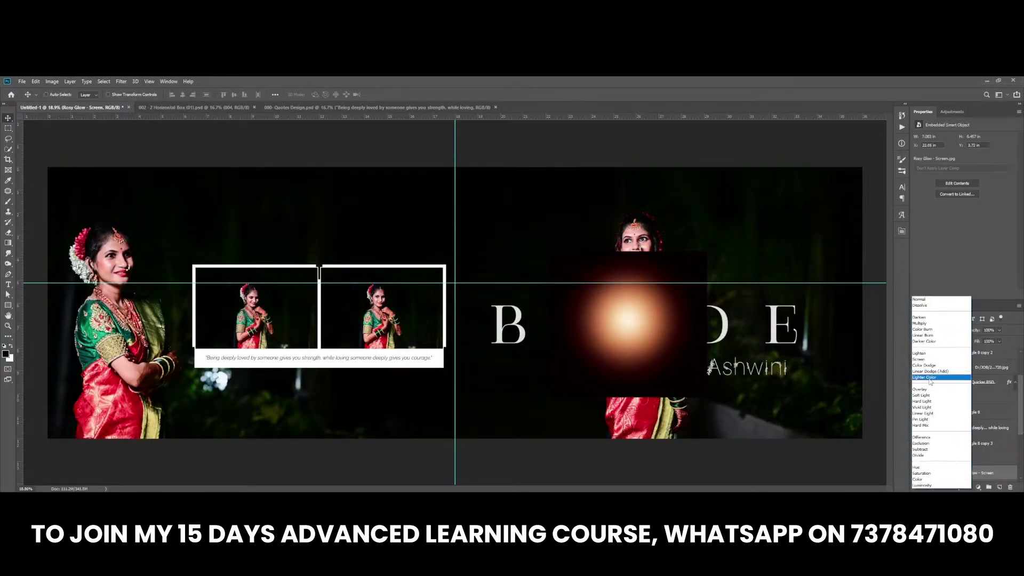
{"action": "left_click", "coordinate": [920, 354]}
{"action": "left_click_drag", "start_coordinate": [679, 318], "coordinate": [560, 323]}
Scale the glow up about 349%, shift it left, and blend it in Screen mode
{"action": "key", "text": "ctrl+t"}
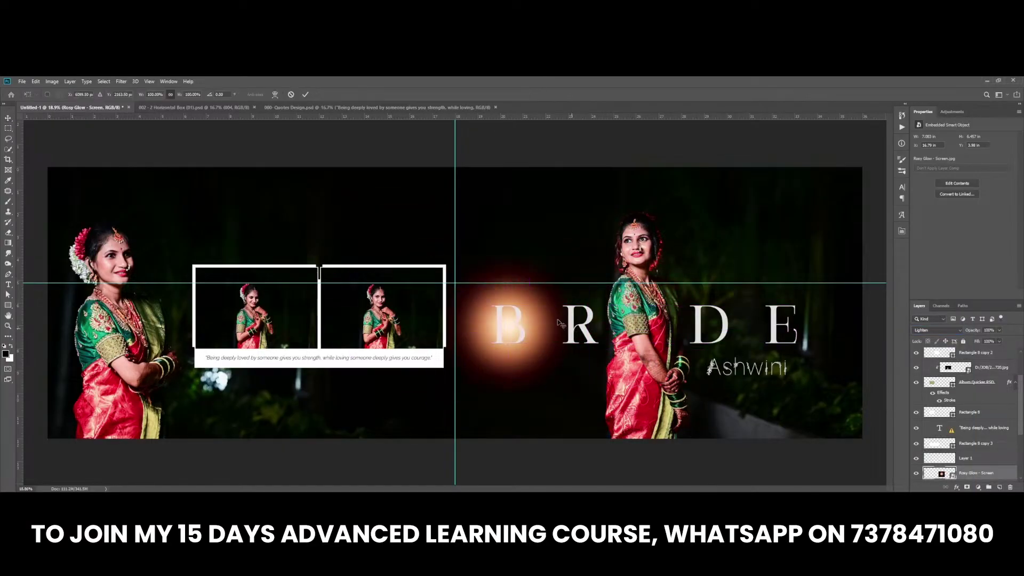
{"action": "mouse_move", "coordinate": [589, 257]}
{"action": "left_mouse_down"}
{"action": "mouse_move", "coordinate": [584, 219]}
{"action": "mouse_move", "coordinate": [582, 241]}
{"action": "left_mouse_up"}
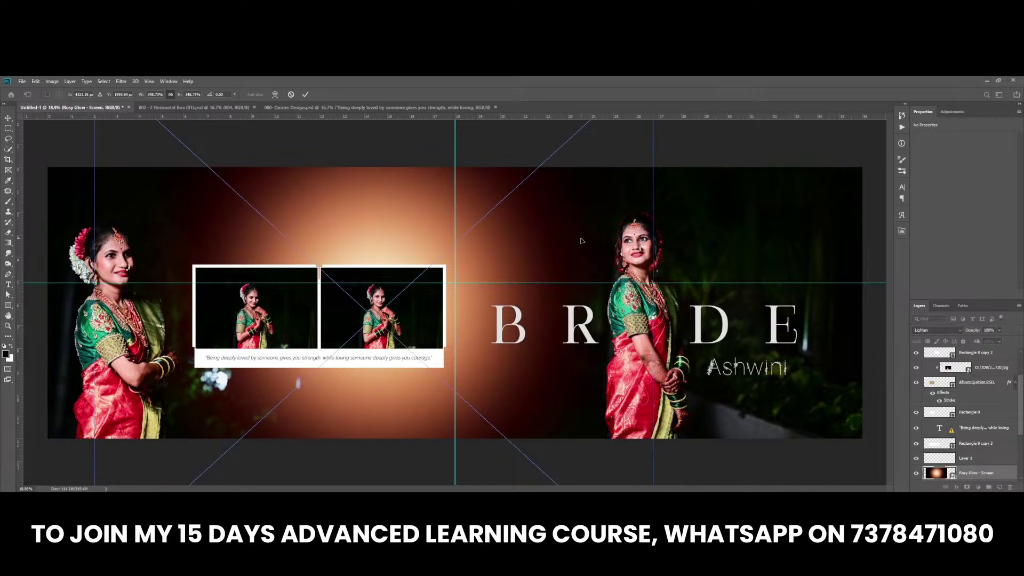
{"action": "key", "text": "Return"}
{"action": "left_click_drag", "start_coordinate": [492, 299], "coordinate": [442, 292]}
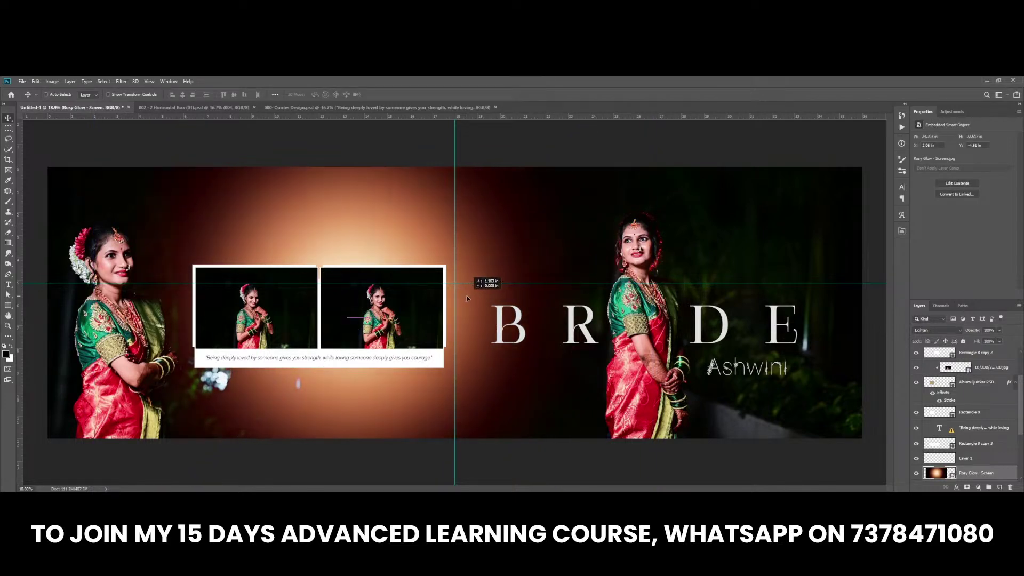
{"action": "left_click", "coordinate": [952, 331]}
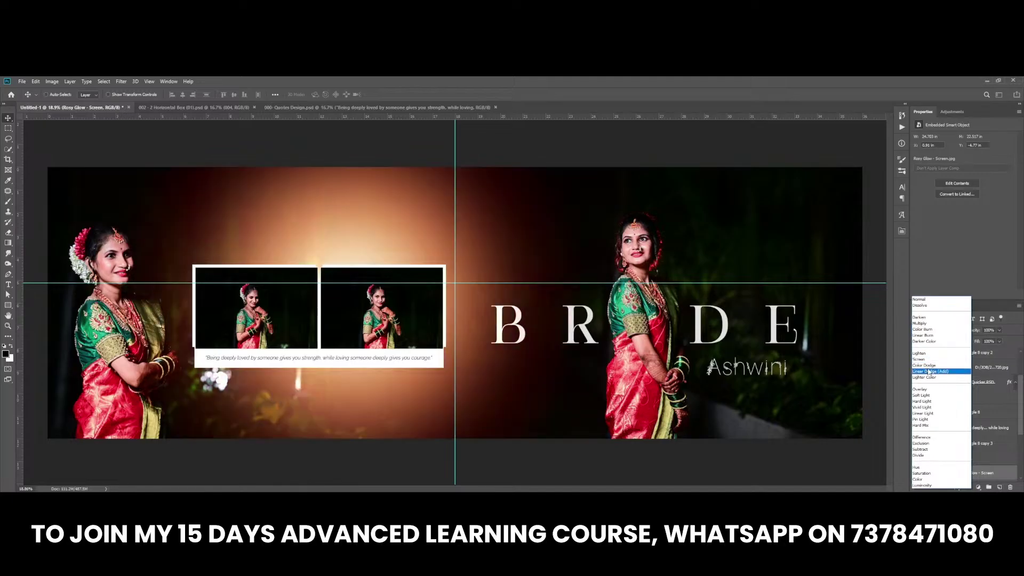
{"action": "left_click", "coordinate": [919, 359]}
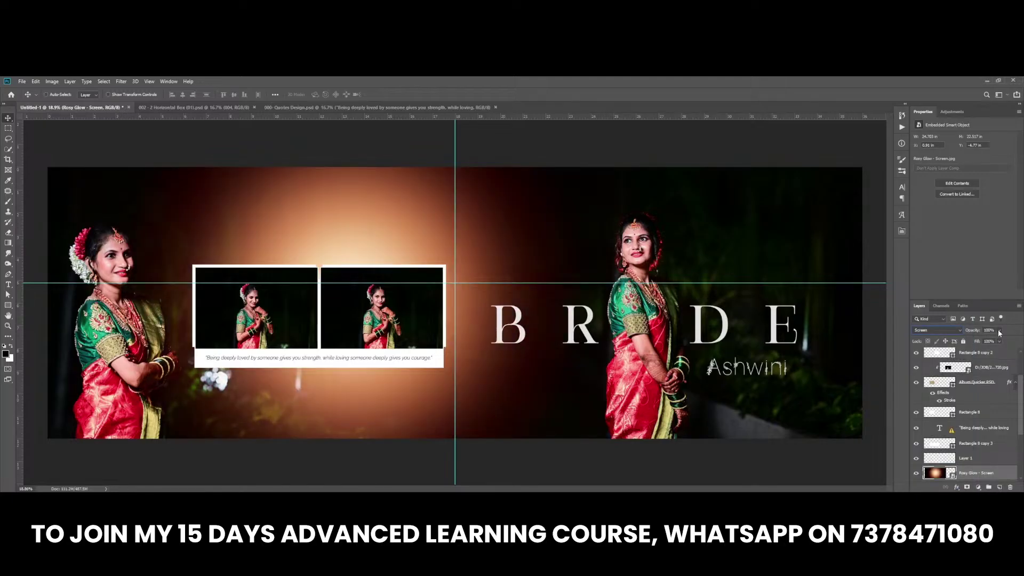
Raise the glow's opacity and move it to the spread's right edge
{"action": "left_click_drag", "start_coordinate": [967, 342], "coordinate": [1000, 344]}
{"action": "left_click_drag", "start_coordinate": [536, 318], "coordinate": [509, 212]}
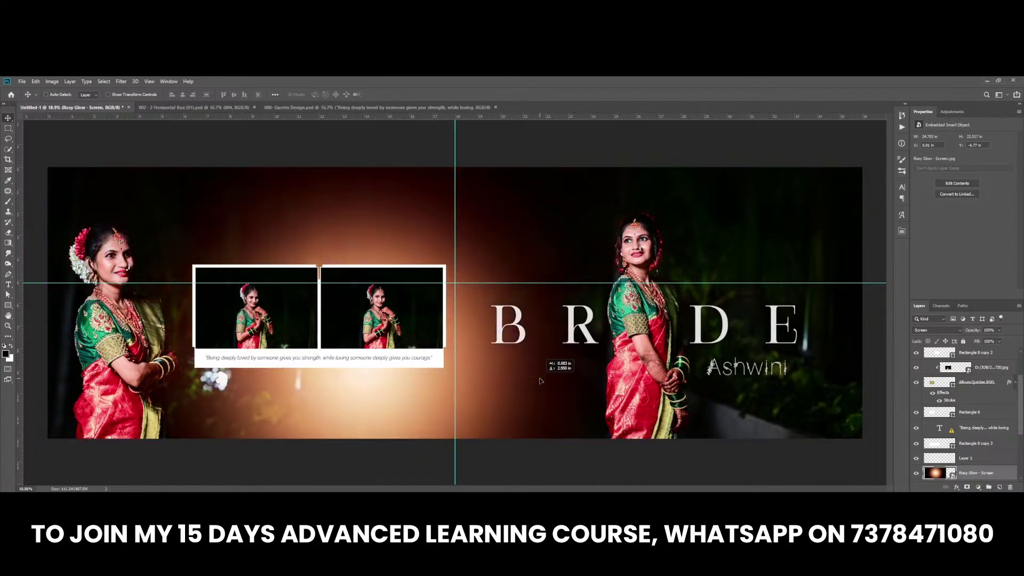
{"action": "mouse_move", "coordinate": [509, 213]}
{"action": "left_mouse_down"}
{"action": "mouse_move", "coordinate": [439, 332]}
{"action": "mouse_move", "coordinate": [846, 326]}
{"action": "left_mouse_up"}
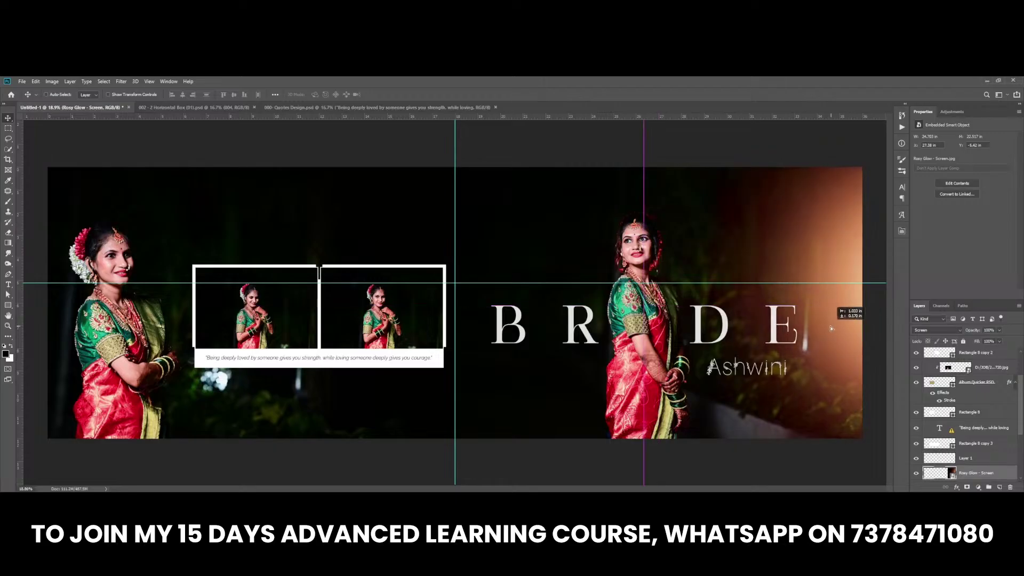
{"action": "left_click_drag", "start_coordinate": [846, 327], "coordinate": [830, 330]}
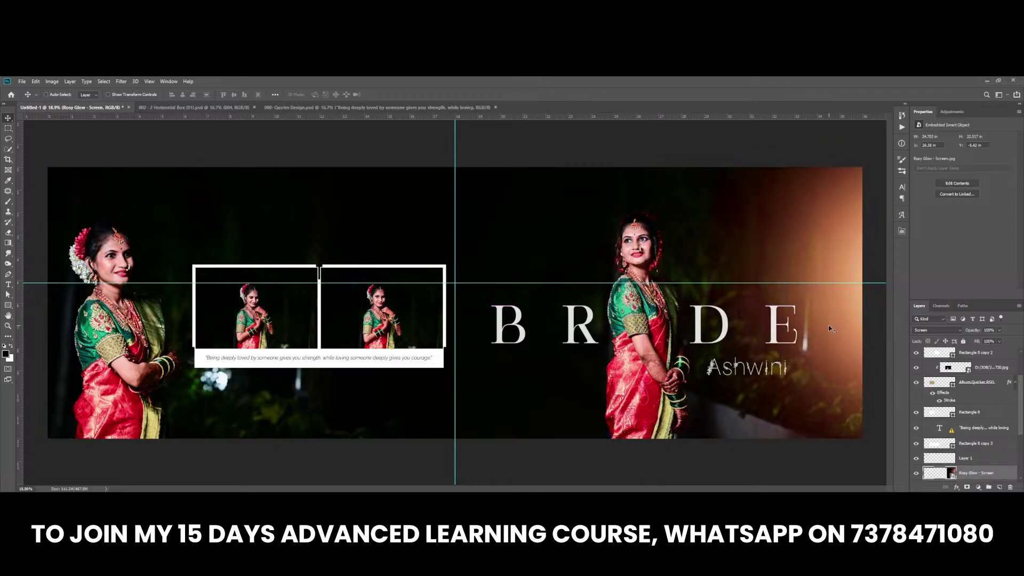
Keep the glow layer above DSC_7714, hide guides, and fine-tune its position
{"action": "scroll", "coordinate": [978, 443], "scroll_direction": "down", "scroll_amount": 3}
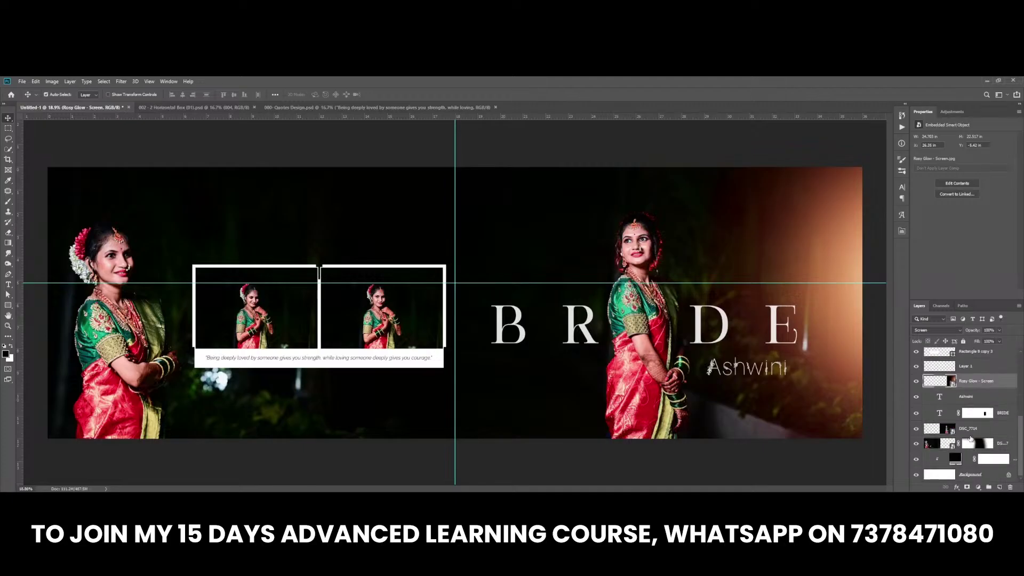
{"action": "key", "text": "ctrl+bracketleft"}
{"action": "key", "text": "ctrl+bracketleft"}
{"action": "key", "text": "ctrl+bracketleft"}
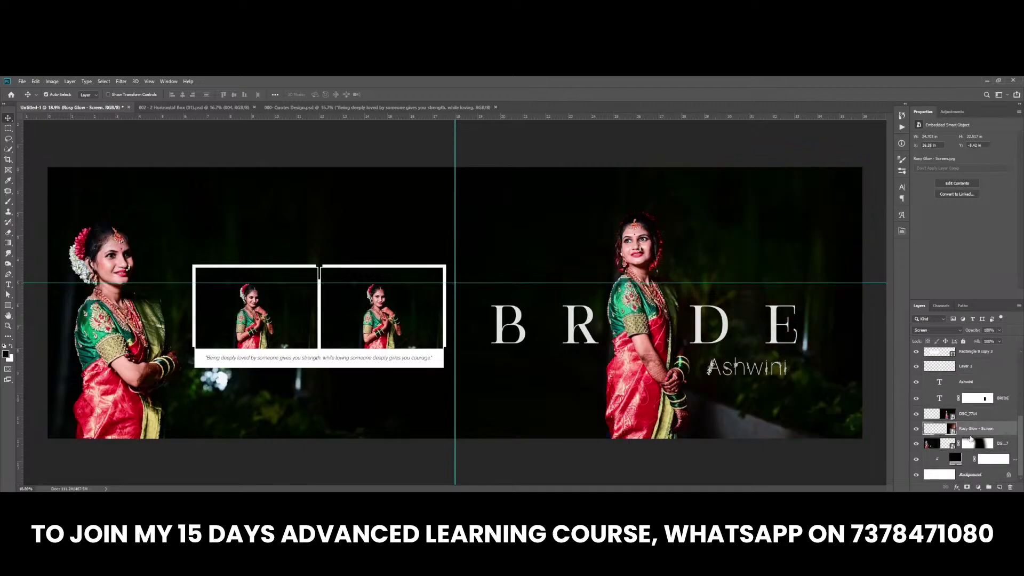
{"action": "key", "text": "ctrl+bracketright"}
{"action": "left_click_drag", "start_coordinate": [855, 349], "coordinate": [855, 350]}
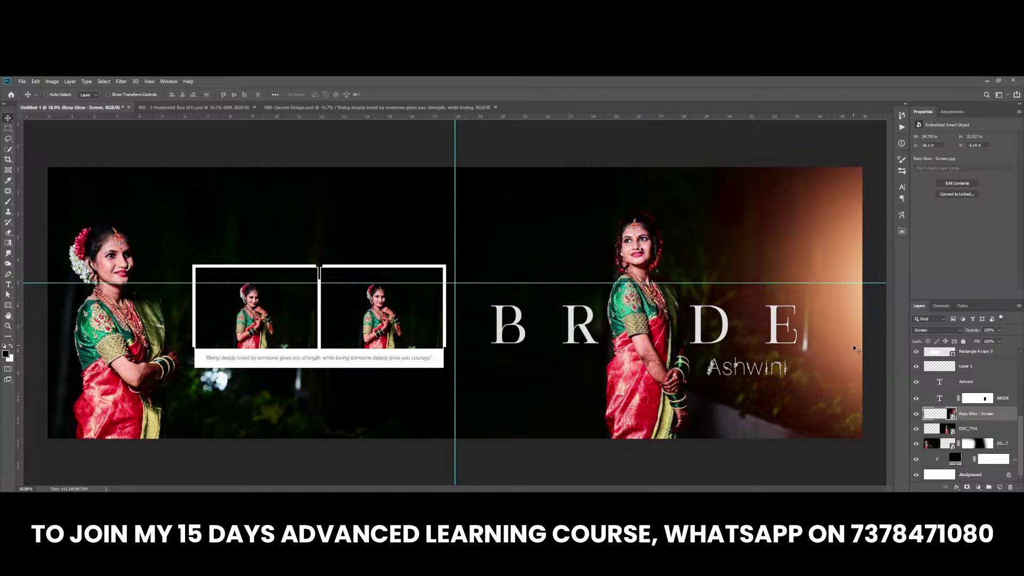
{"action": "key", "text": "ctrl+semicolon"}
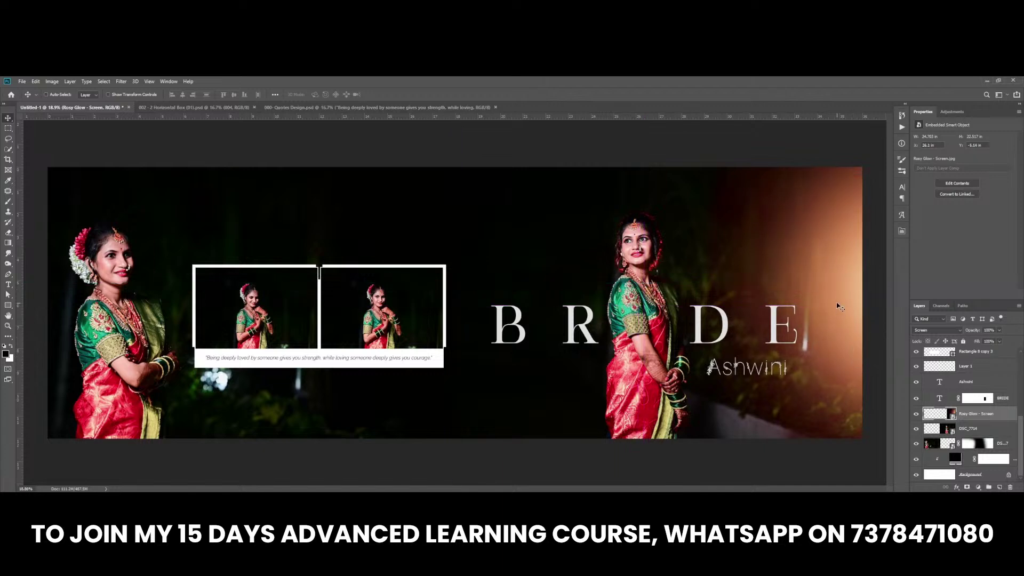
{"action": "left_click_drag", "start_coordinate": [836, 315], "coordinate": [836, 311]}
Rasterize the Rosy Glow, soften it with a heavy Gaussian blur, and nudge it slightly down
{"action": "right_click", "coordinate": [967, 414]}
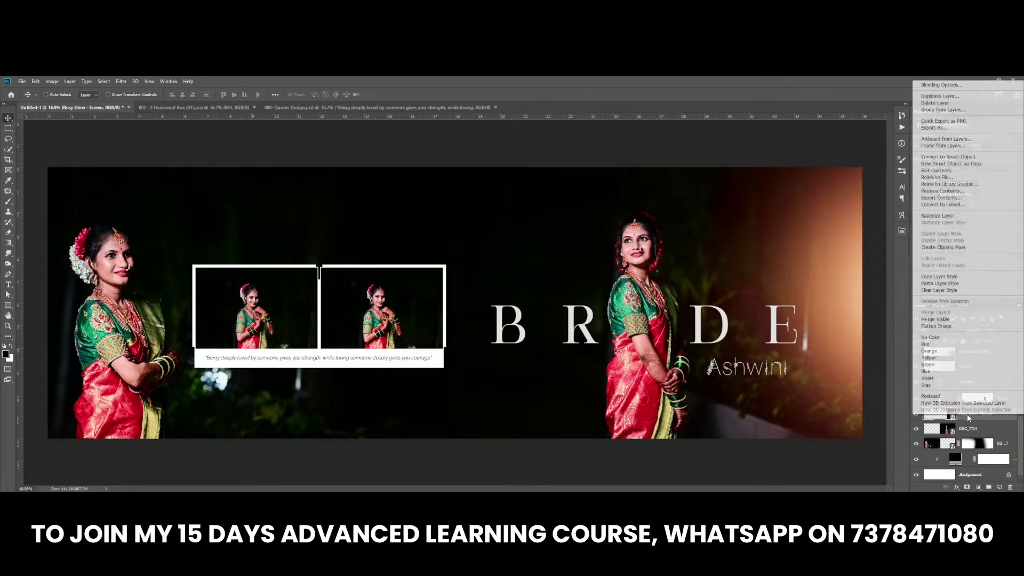
{"action": "left_click", "coordinate": [954, 216]}
{"action": "left_click", "coordinate": [121, 81]}
{"action": "mouse_move", "coordinate": [126, 171]}
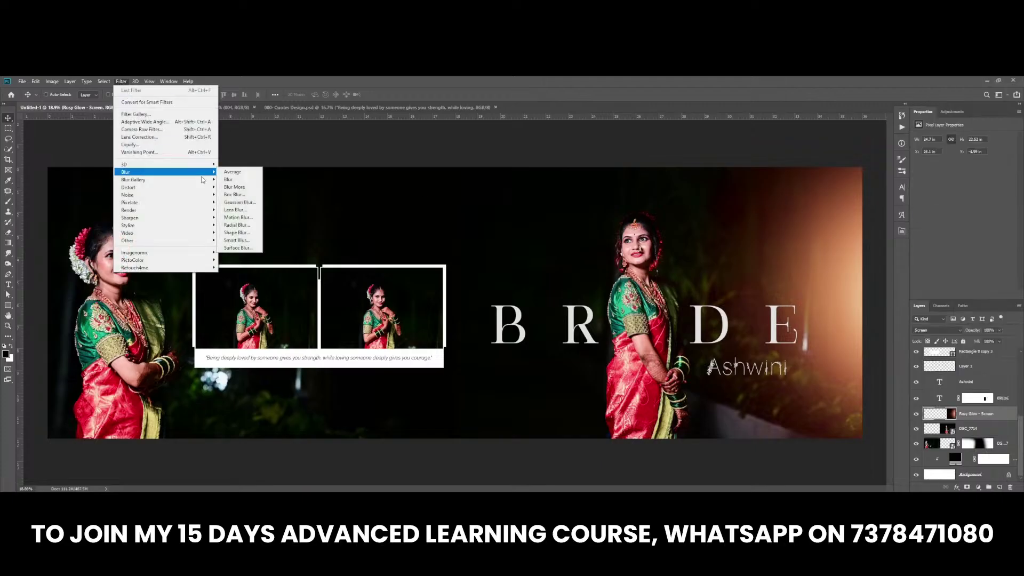
{"action": "left_click", "coordinate": [254, 203]}
{"action": "left_click_drag", "start_coordinate": [800, 200], "coordinate": [434, 210]}
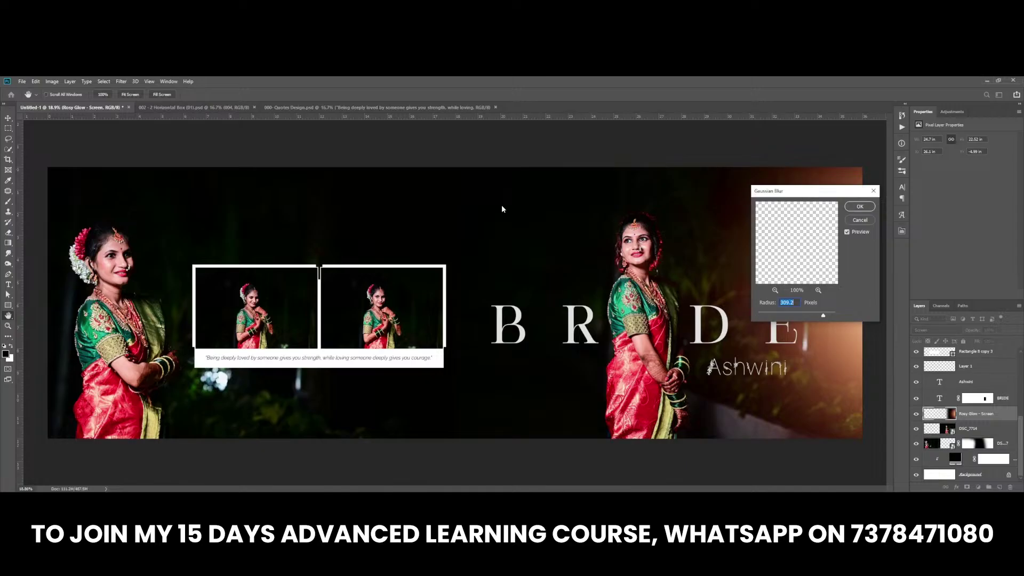
{"action": "key", "text": "Return"}
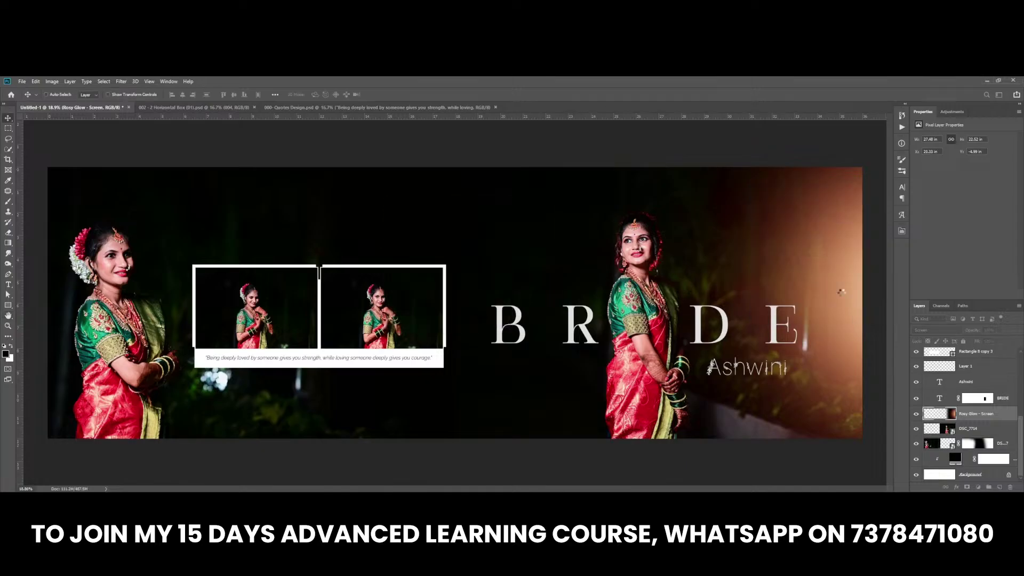
{"action": "left_click_drag", "start_coordinate": [835, 317], "coordinate": [832, 334]}
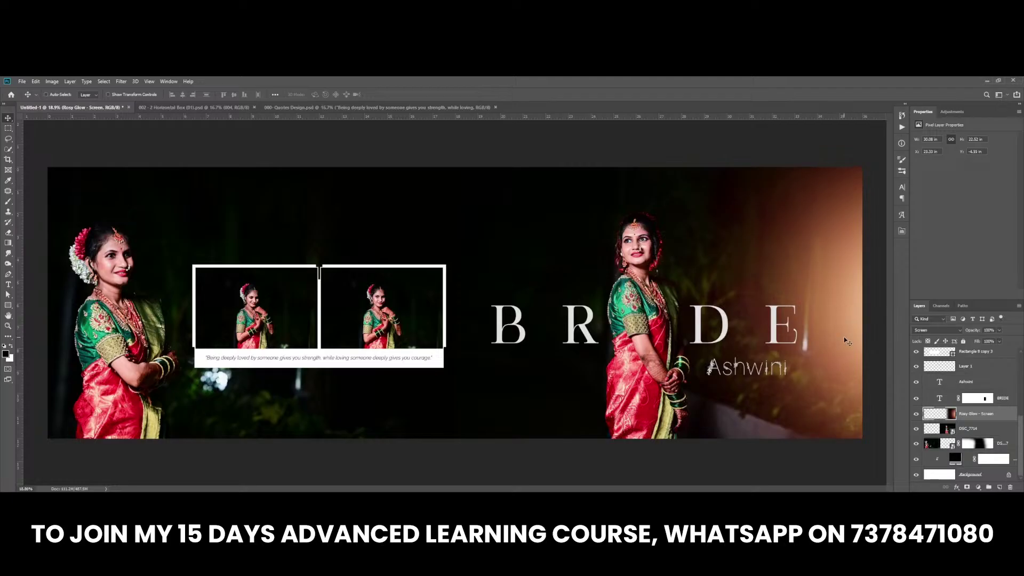
Duplicate the Rosy Glow twice, dimming one copy and moving the other left at 100% opacity
{"action": "key", "text": "ctrl+j"}
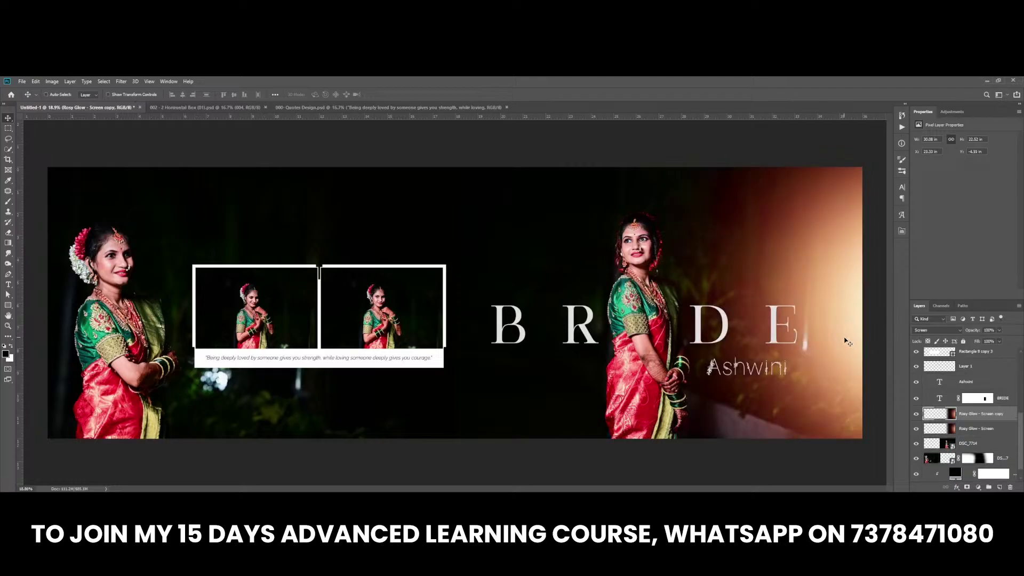
{"action": "mouse_move", "coordinate": [999, 330]}
{"action": "left_mouse_down"}
{"action": "mouse_move", "coordinate": [957, 340]}
{"action": "mouse_move", "coordinate": [974, 343]}
{"action": "left_mouse_up"}
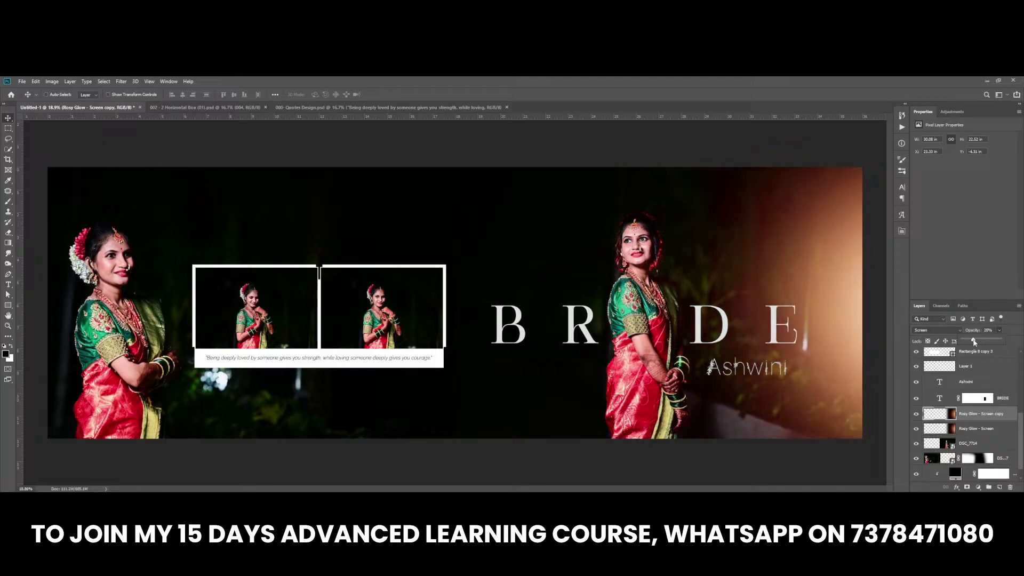
{"action": "key", "text": "ctrl+j"}
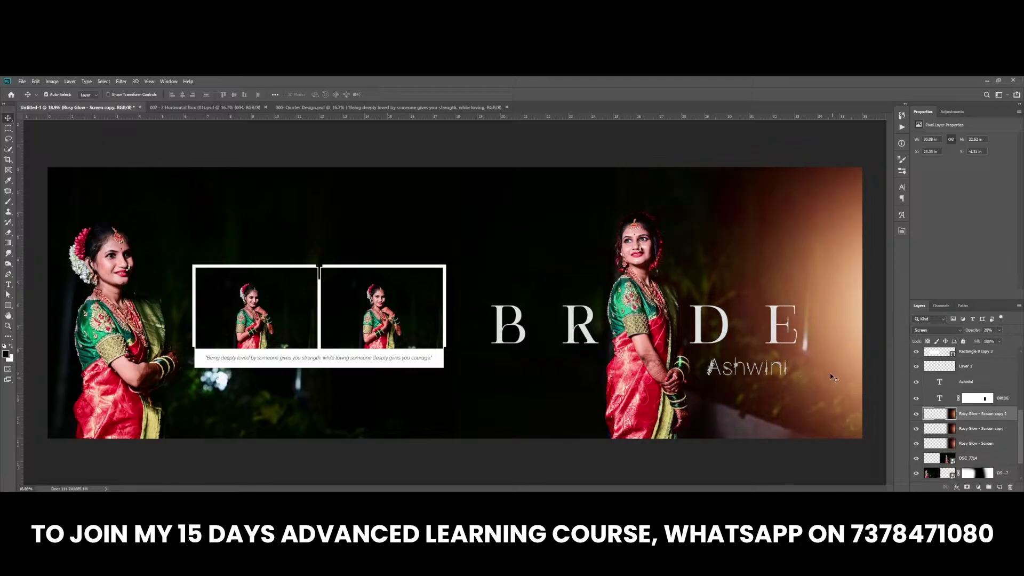
{"action": "mouse_move", "coordinate": [828, 371]}
{"action": "left_mouse_down"}
{"action": "mouse_move", "coordinate": [659, 375]}
{"action": "mouse_move", "coordinate": [223, 344]}
{"action": "mouse_move", "coordinate": [137, 364]}
{"action": "mouse_move", "coordinate": [138, 432]}
{"action": "mouse_move", "coordinate": [142, 412]}
{"action": "left_mouse_up"}
{"action": "key", "text": "0"}
{"action": "key", "text": "ctrl+minus"}
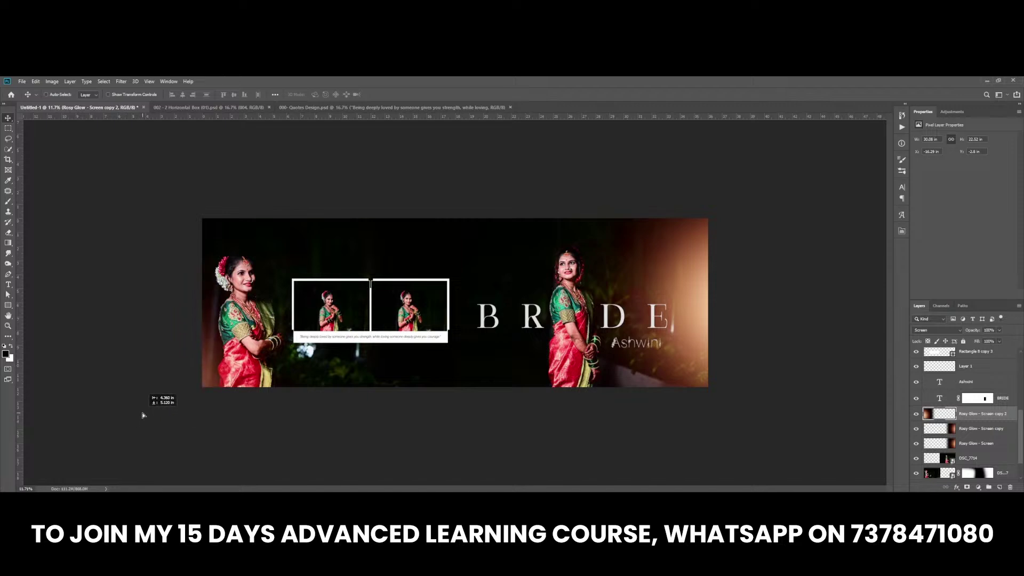
{"action": "key", "text": "ctrl+plus"}
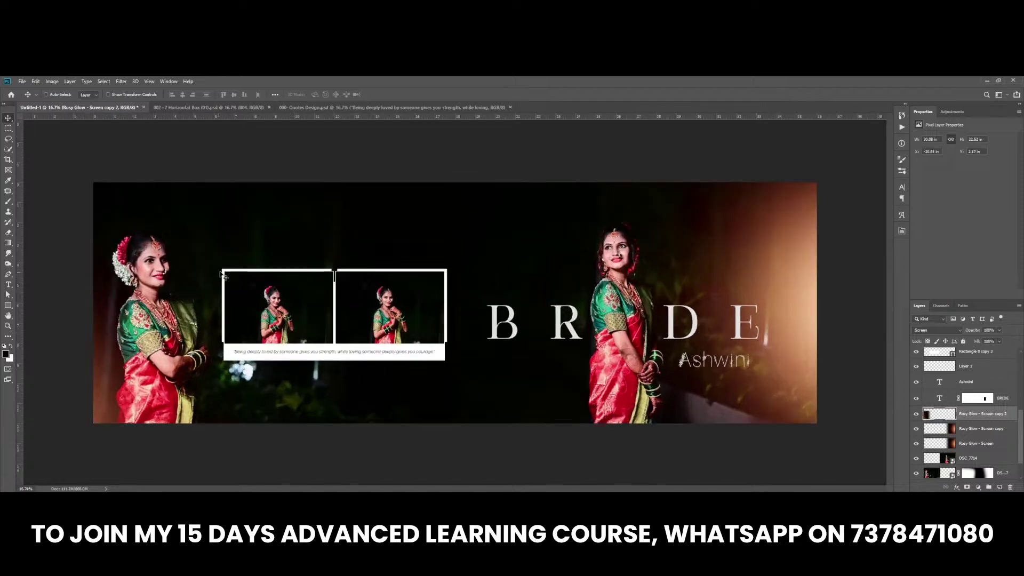